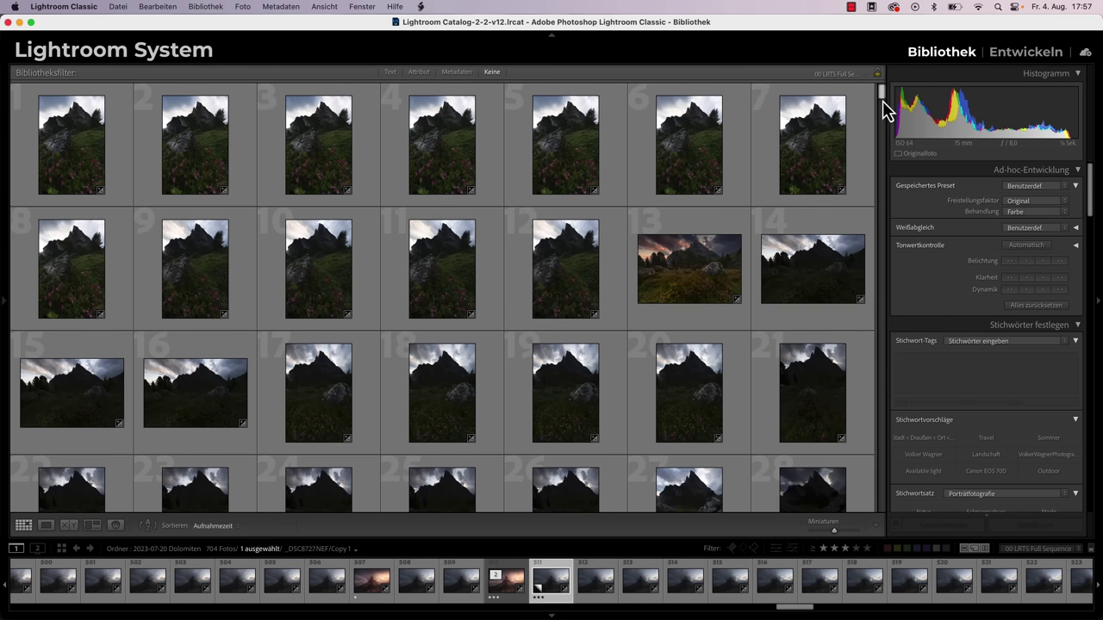
- Scroll the Library grid down to thumbnails 407–434 of the foggy Tre Cime shots
{"action": "mouse_move", "coordinate": [884, 98]}
{"action": "left_mouse_down"}
{"action": "mouse_move", "coordinate": [879, 325]}
{"action": "mouse_move", "coordinate": [864, 360]}
{"action": "mouse_move", "coordinate": [866, 337]}
{"action": "mouse_move", "coordinate": [868, 350]}
{"action": "left_mouse_up"}
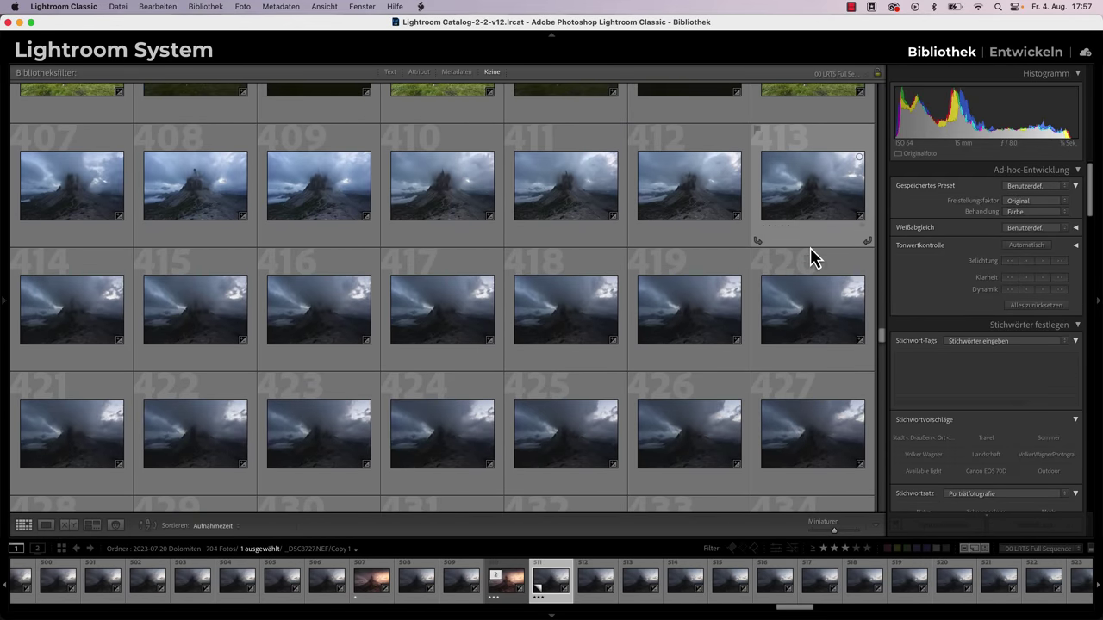
{"action": "mouse_move", "coordinate": [883, 338]}
{"action": "left_mouse_down"}
{"action": "mouse_move", "coordinate": [875, 446]}
{"action": "mouse_move", "coordinate": [879, 325]}
{"action": "mouse_move", "coordinate": [879, 342]}
{"action": "left_mouse_up"}
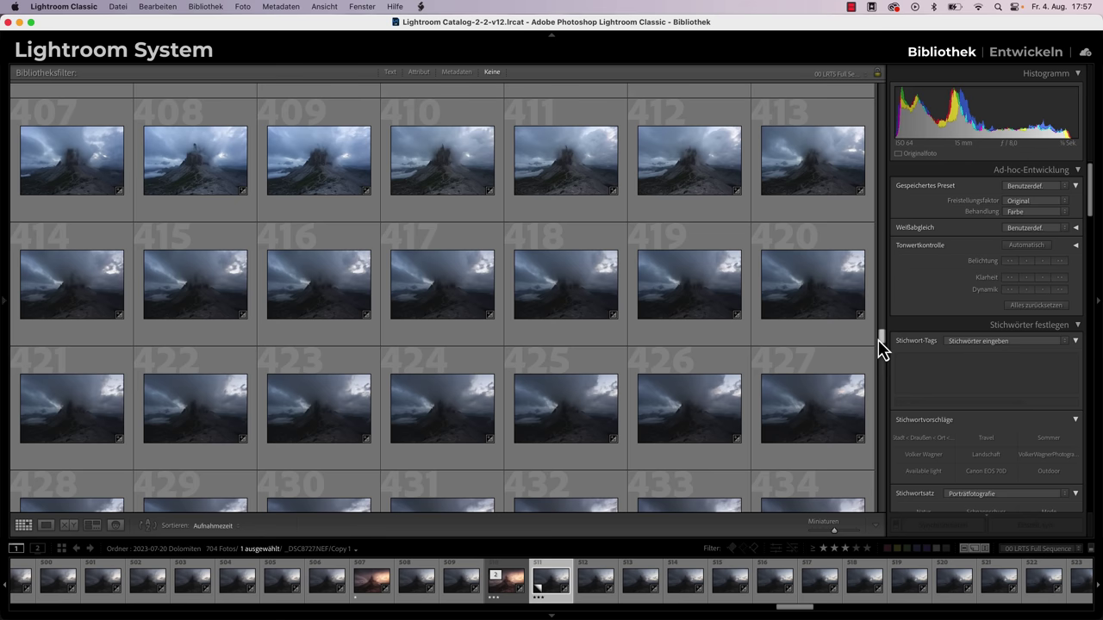
{"action": "left_click_drag", "start_coordinate": [881, 347], "coordinate": [881, 348]}
{"action": "mouse_move", "coordinate": [71, 144]}
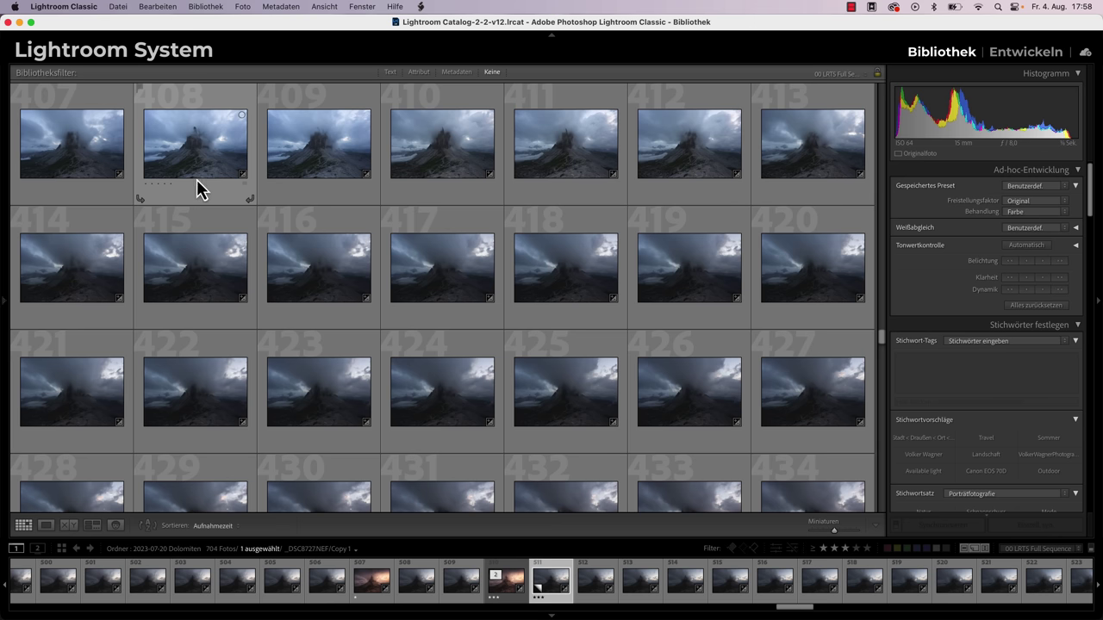
- Enlarge photo 407 (_DSC8628) in Loupe view and flip through its neighbouring bracketed shots
{"action": "double_click", "coordinate": [102, 164]}
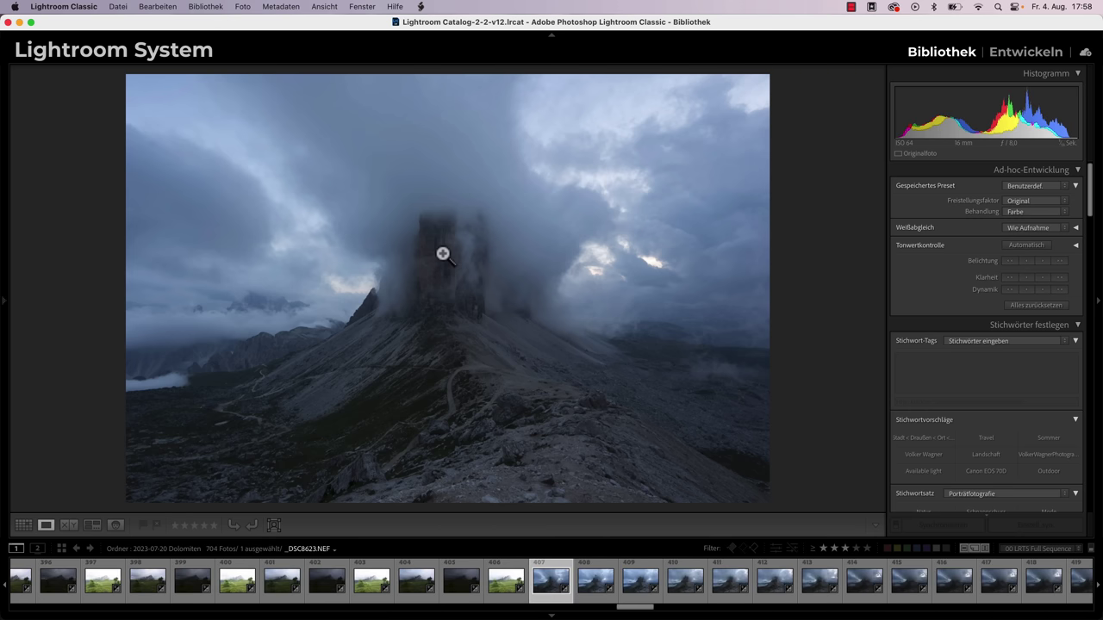
{"action": "key", "text": "Right"}
{"action": "key", "text": "Right"}
{"action": "key", "text": "Right"}
{"action": "key", "text": "Right"}
{"action": "key", "text": "Right"}
{"action": "key", "text": "Left"}
{"action": "key", "text": "Right"}
{"action": "key", "text": "Right"}
{"action": "key", "text": "Right"}
{"action": "key", "text": "Right"}
{"action": "key", "text": "Right"}
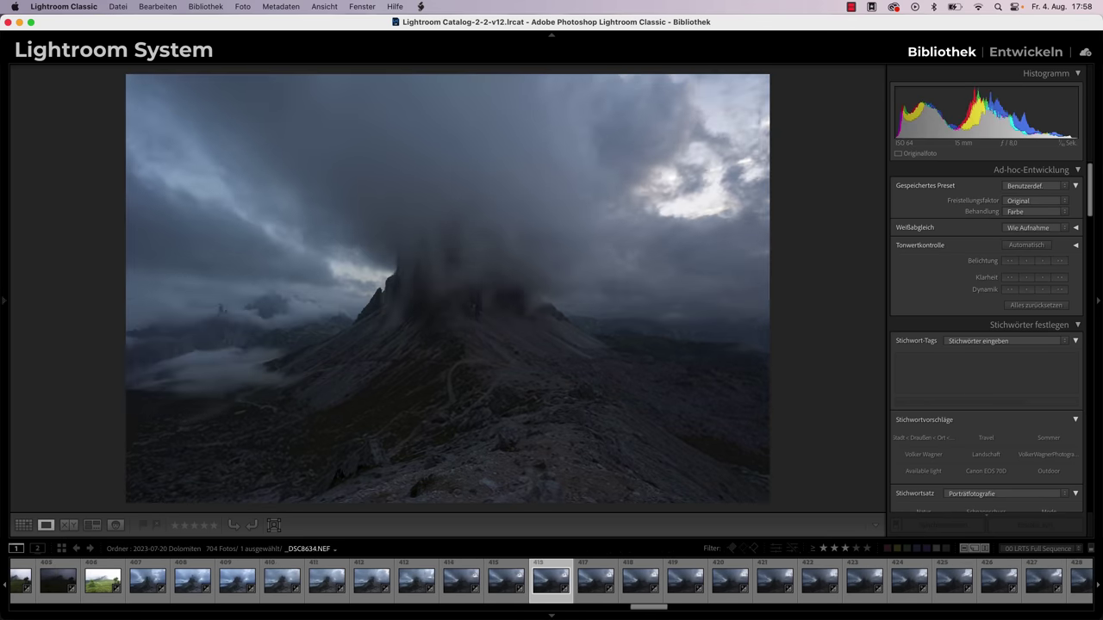
{"action": "key", "text": "Left"}
{"action": "key", "text": "Left"}
{"action": "key", "text": "Right"}
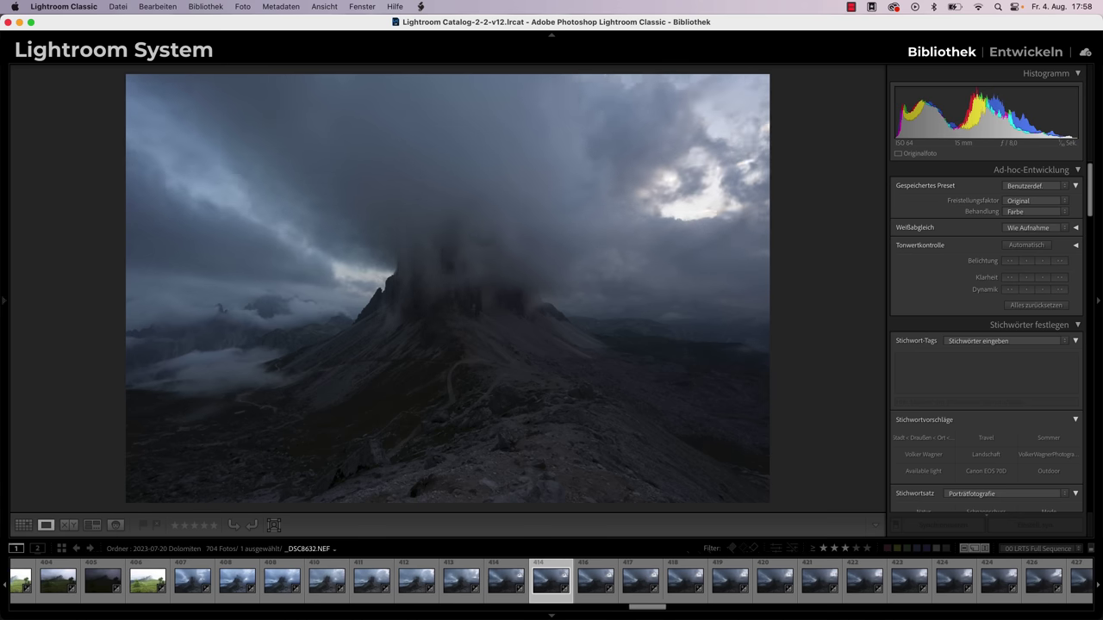
{"action": "key", "text": "Right"}
{"action": "key", "text": "Right"}
{"action": "key", "text": "Right"}
{"action": "key", "text": "Right"}
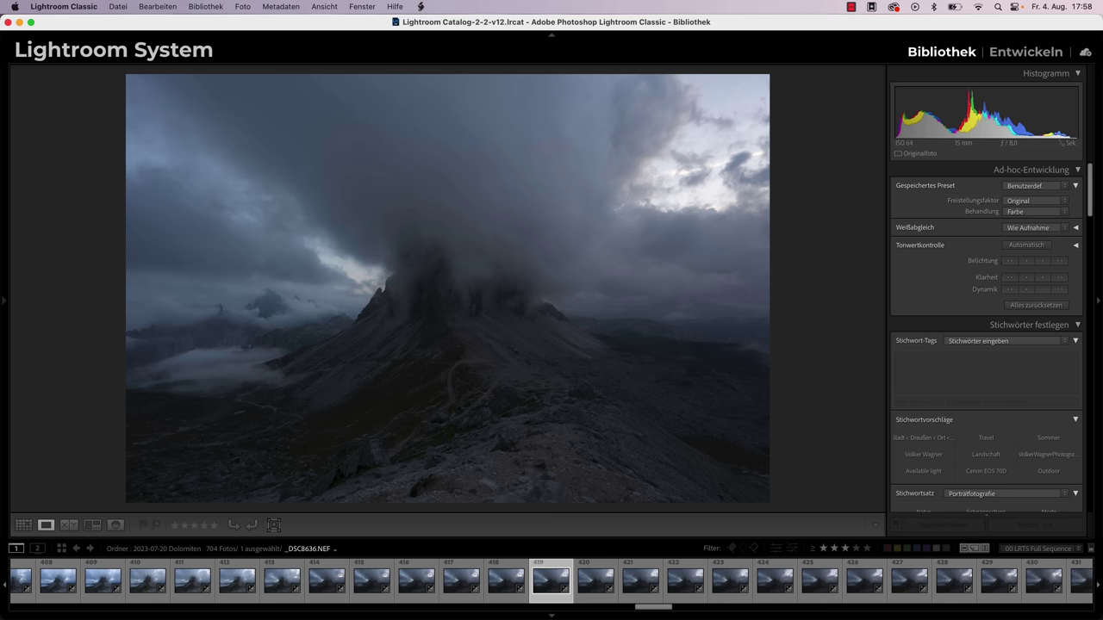
- Compare _DSC8630, _DSC8631 and _DSC8633, ending on the darker cloud-covered shot
{"action": "key", "text": "Left"}
{"action": "key", "text": "Left"}
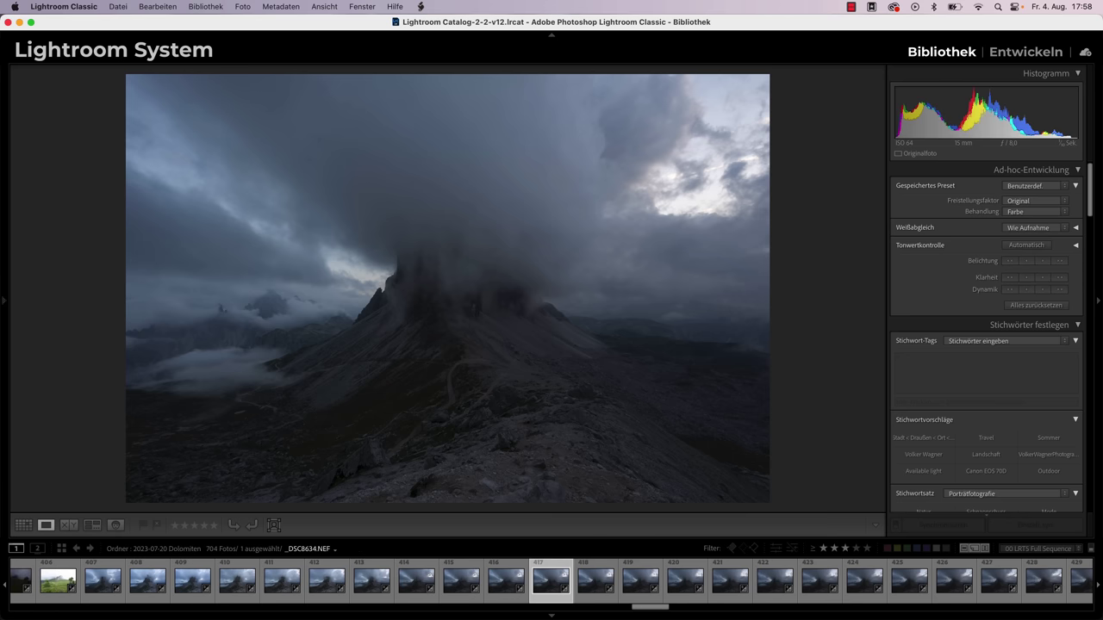
{"action": "key", "text": "Left"}
{"action": "key", "text": "Left"}
{"action": "key", "text": "Left"}
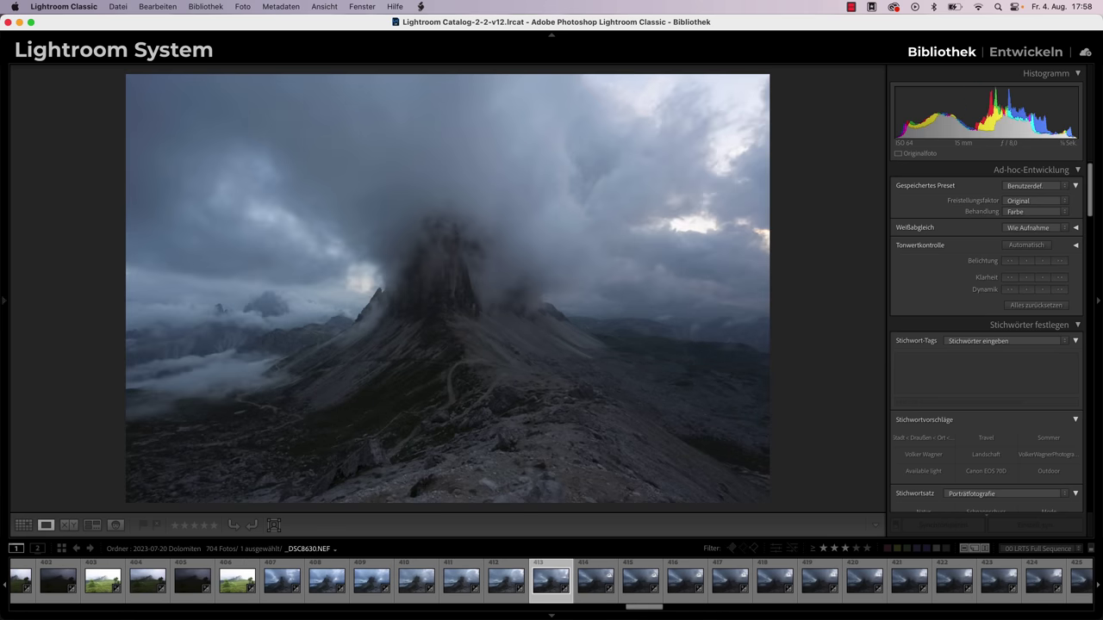
{"action": "key", "text": "Right"}
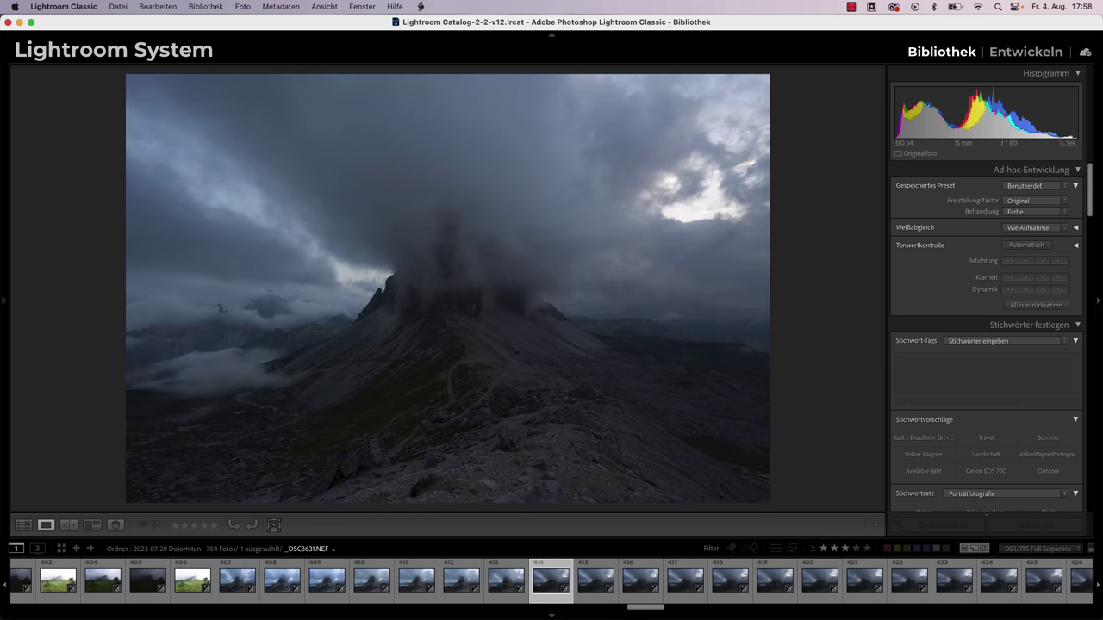
{"action": "key", "text": "Right"}
{"action": "key", "text": "Right"}
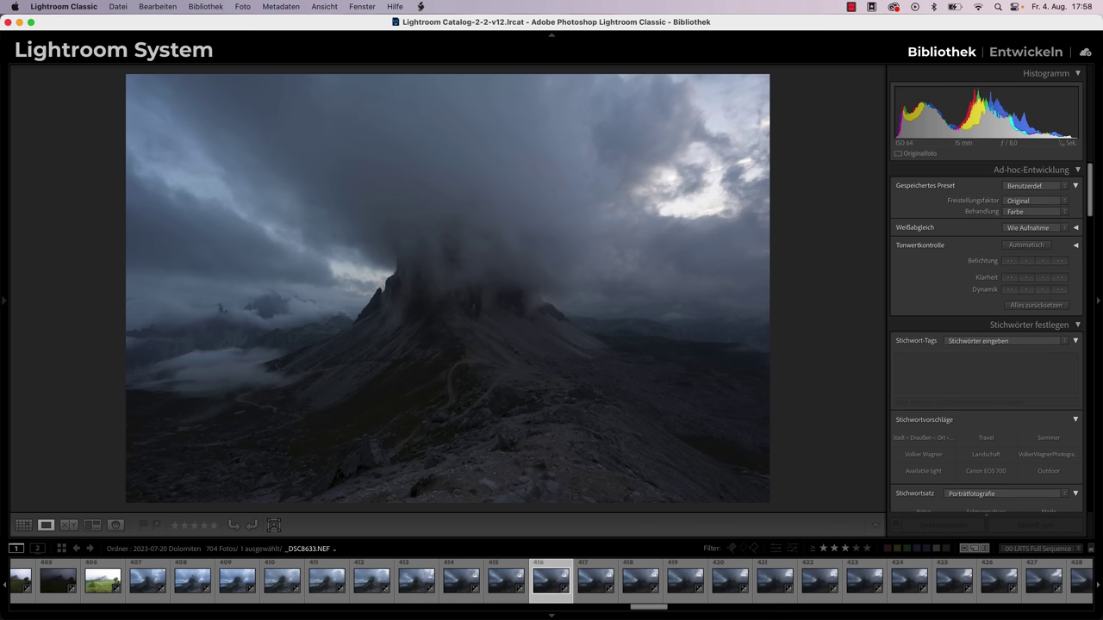
{"action": "key", "text": "Left"}
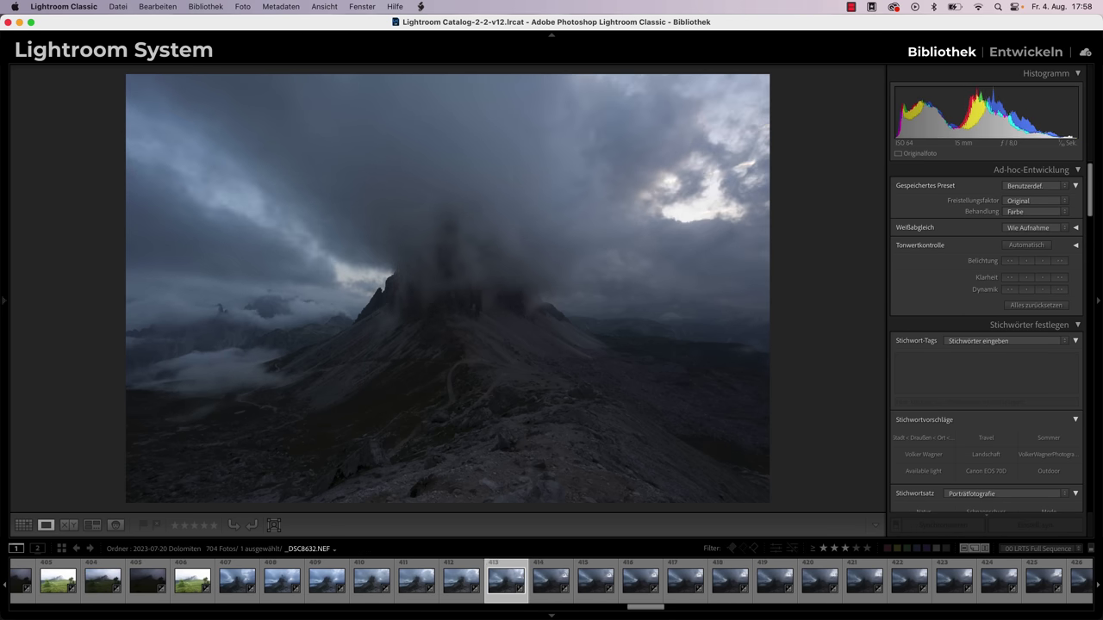
{"action": "key", "text": "Left"}
{"action": "key", "text": "Left"}
{"action": "key", "text": "Left"}
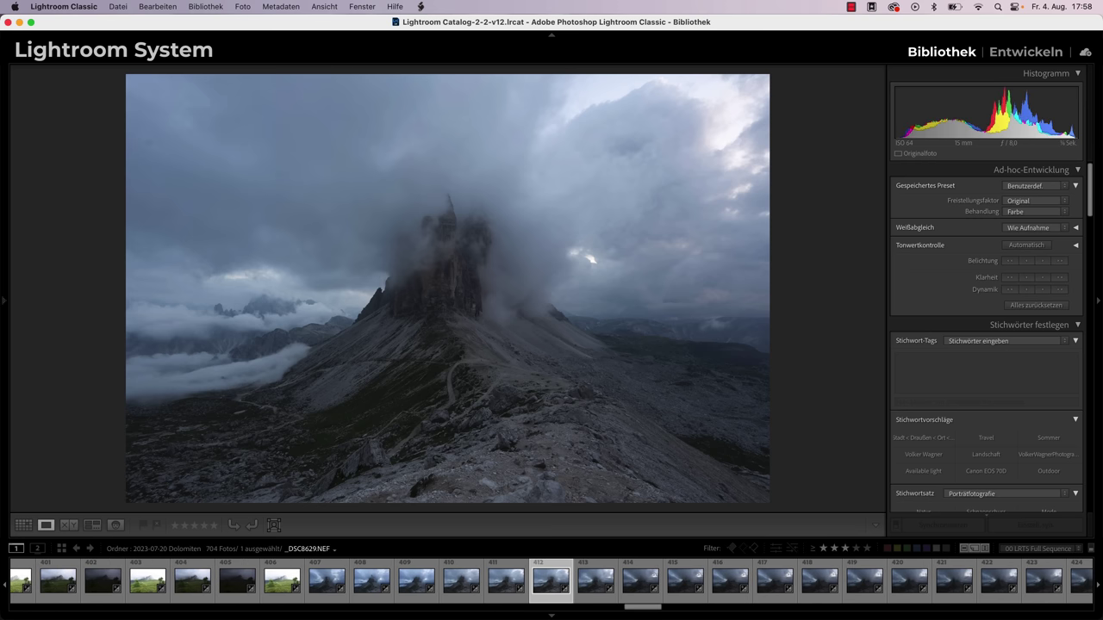
{"action": "key", "text": "Left"}
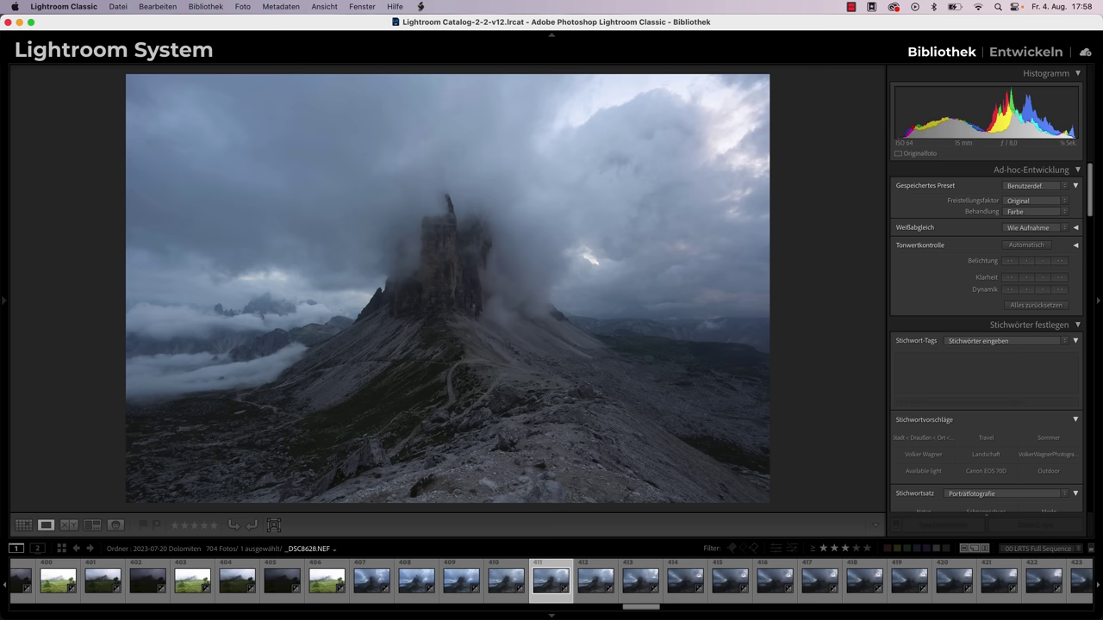
{"action": "key", "text": "Right"}
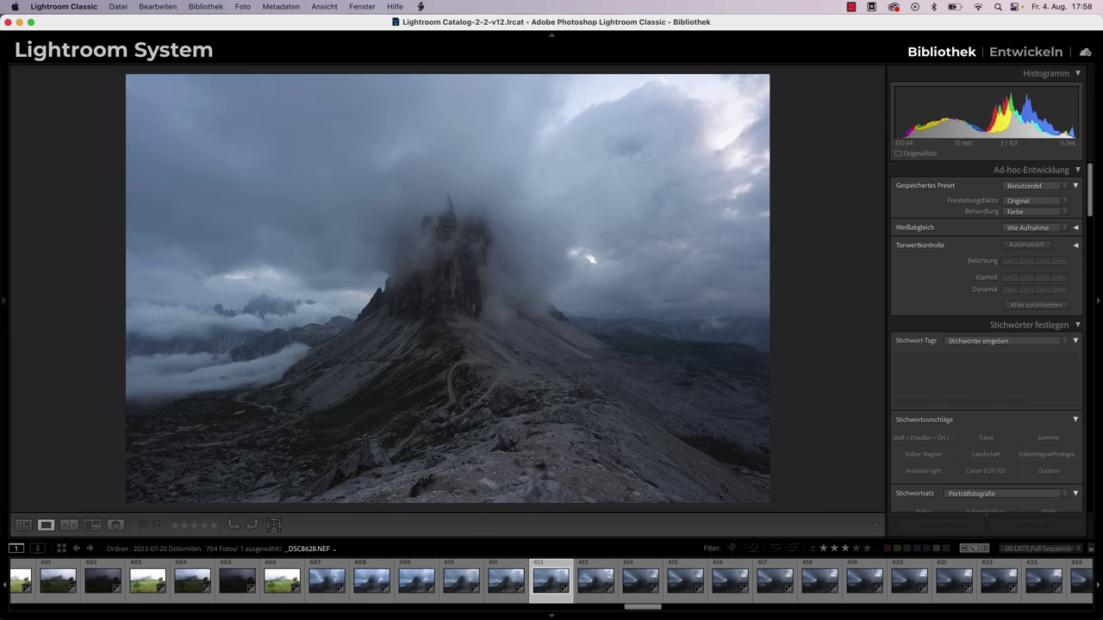
{"action": "key", "text": "Right"}
{"action": "key", "text": "Right"}
{"action": "key", "text": "Right"}
{"action": "key", "text": "Right"}
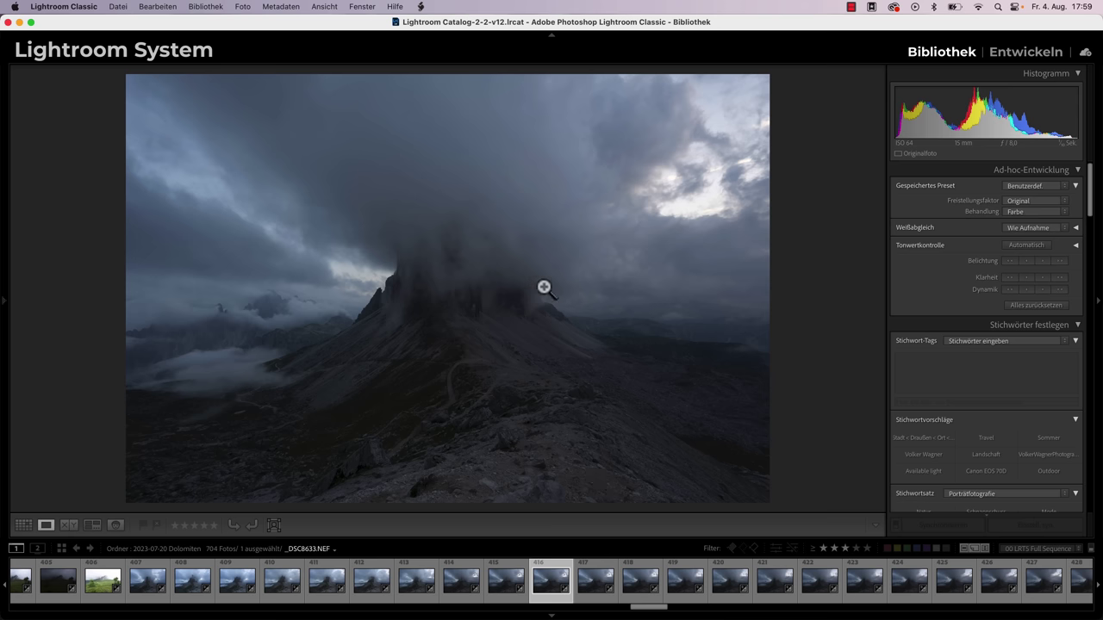
- Flip forward through the foggy peak sequence to _DSC8707, photo 490
{"action": "key", "text": "Right"}
{"action": "key", "text": "Right"}
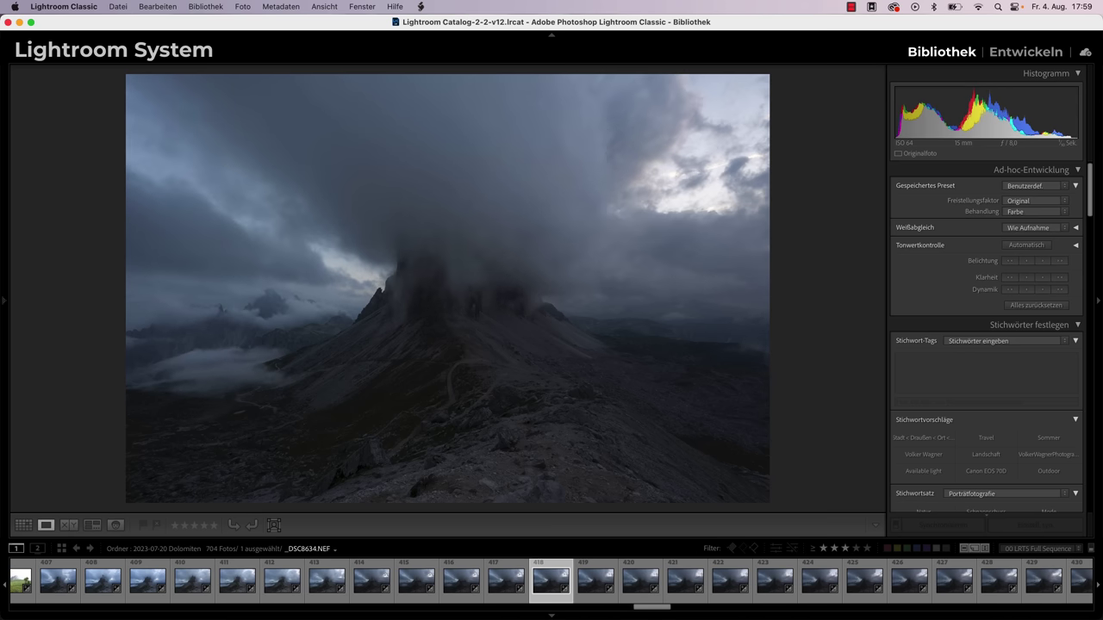
{"action": "key", "text": "Right"}
{"action": "key", "text": "Right"}
{"action": "key", "text": "Right"}
{"action": "key", "text": "Right"}
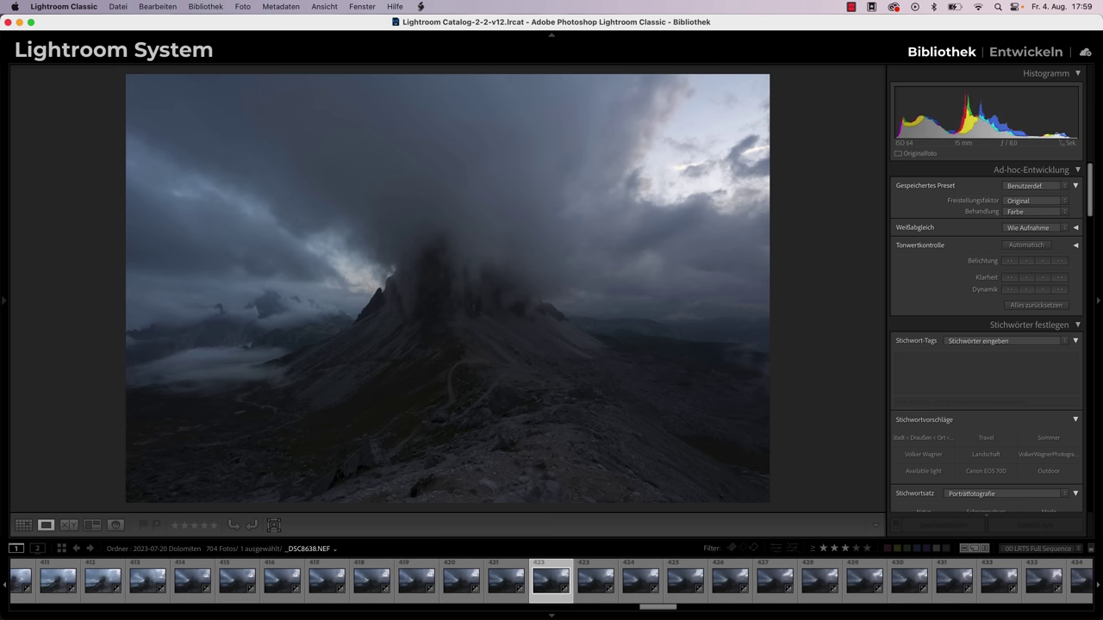
{"action": "key", "text": "Right"}
{"action": "key", "text": "Right"}
{"action": "key", "text": "Right"}
{"action": "key", "text": "Right"}
{"action": "key", "text": "Right"}
{"action": "key", "text": "Right"}
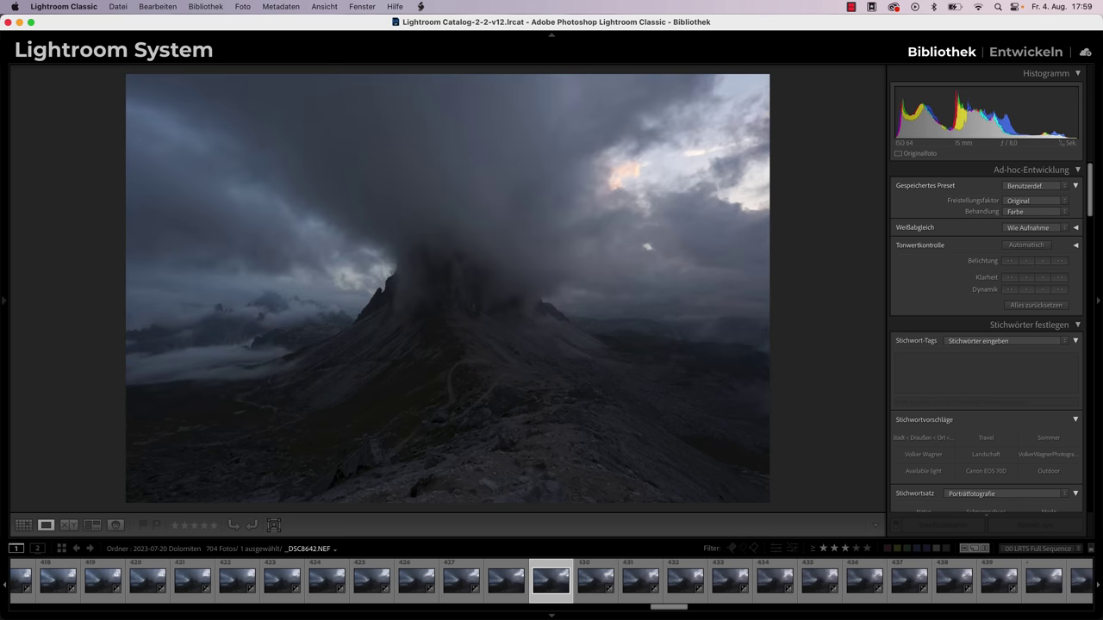
{"action": "key", "text": "Right"}
{"action": "key", "text": "Right"}
{"action": "key", "text": "Right"}
{"action": "key", "text": "Right"}
{"action": "key", "text": "Right"}
{"action": "key", "text": "Right"}
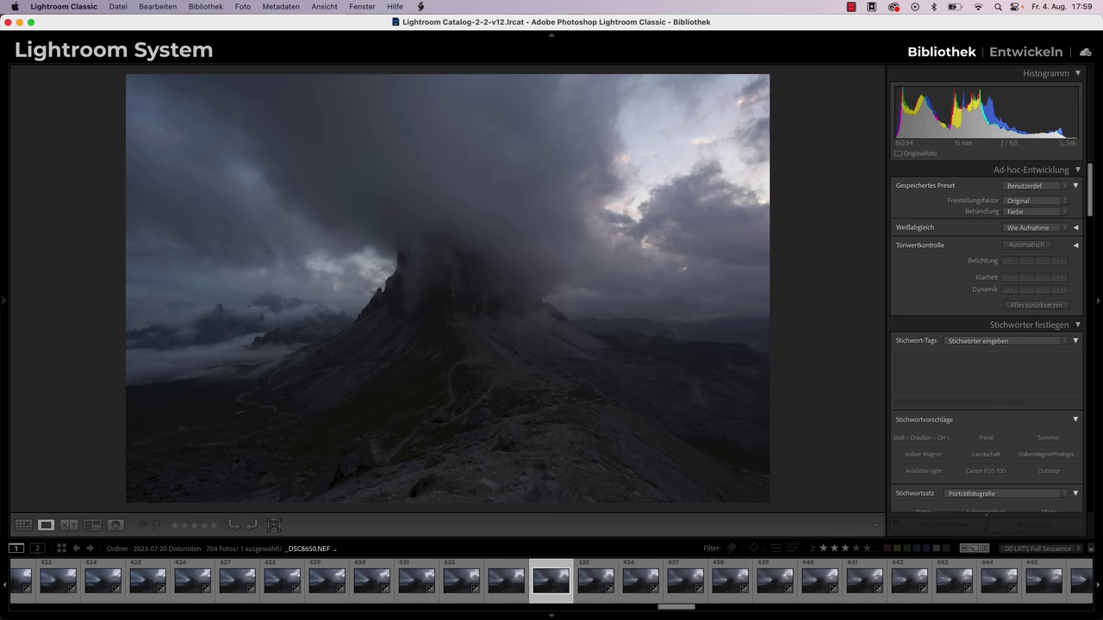
{"action": "key", "text": "Right"}
{"action": "key", "text": "Right"}
{"action": "key", "text": "Right"}
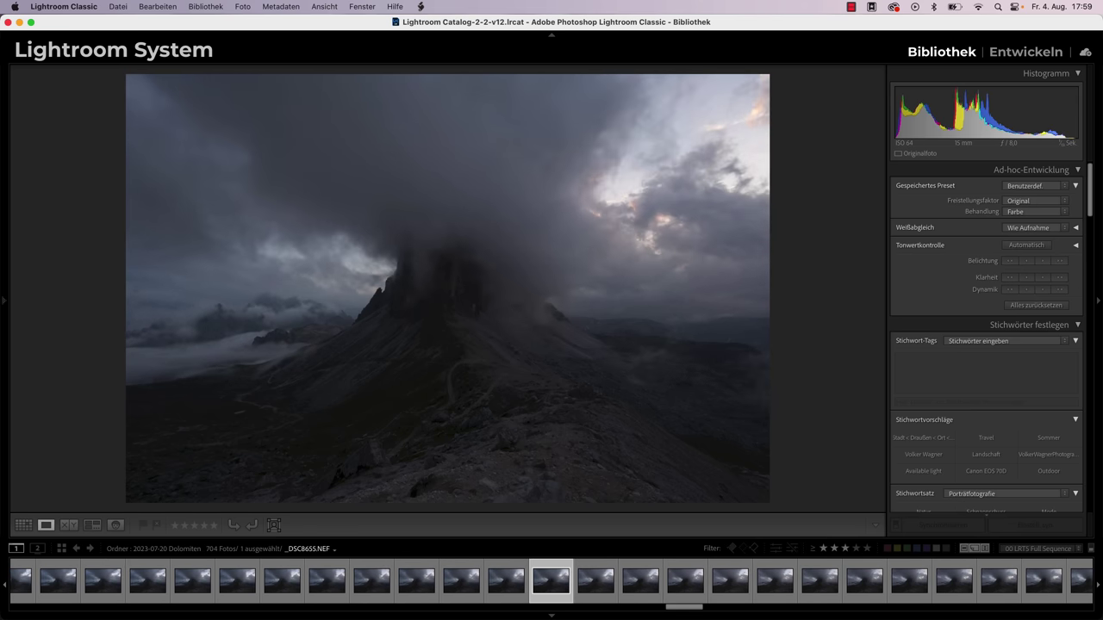
{"action": "key", "text": "Right"}
{"action": "key", "text": "Right"}
{"action": "key", "text": "Right"}
{"action": "key", "text": "Right"}
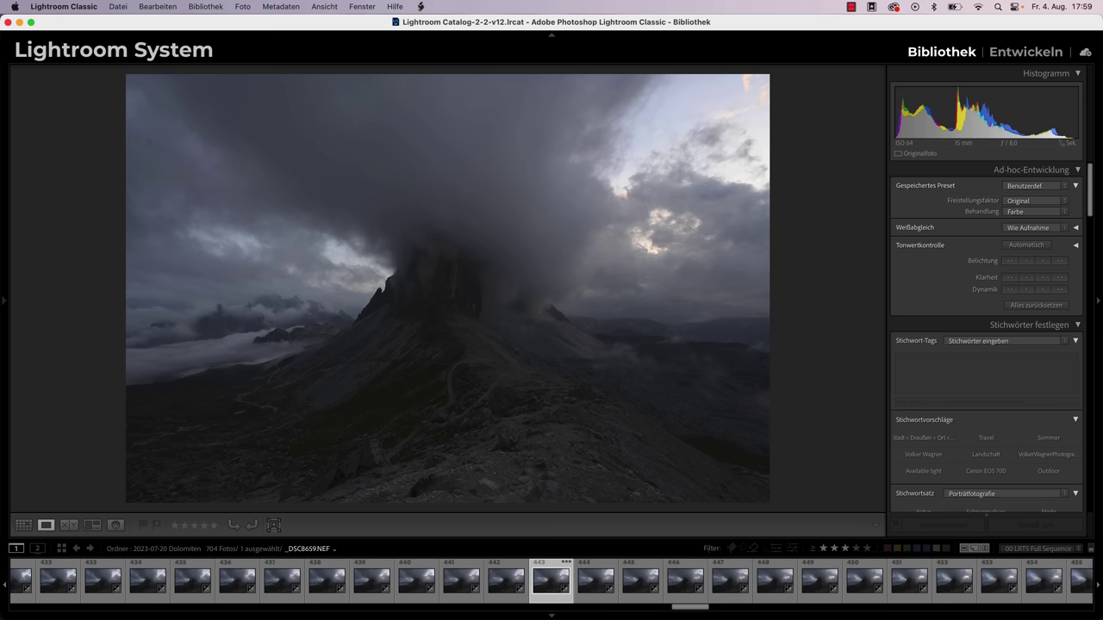
{"action": "key", "text": "Right"}
{"action": "key", "text": "Right"}
{"action": "key", "text": "Right"}
{"action": "key", "text": "Right"}
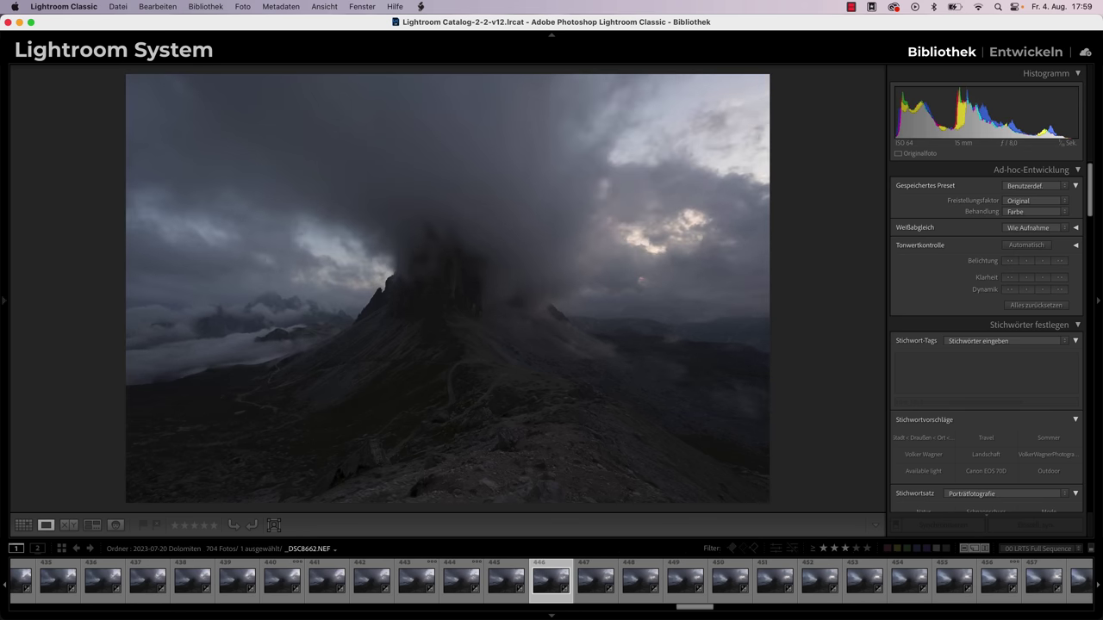
{"action": "key", "text": "Right"}
{"action": "key", "text": "Right"}
{"action": "key", "text": "Right"}
{"action": "key", "text": "Right"}
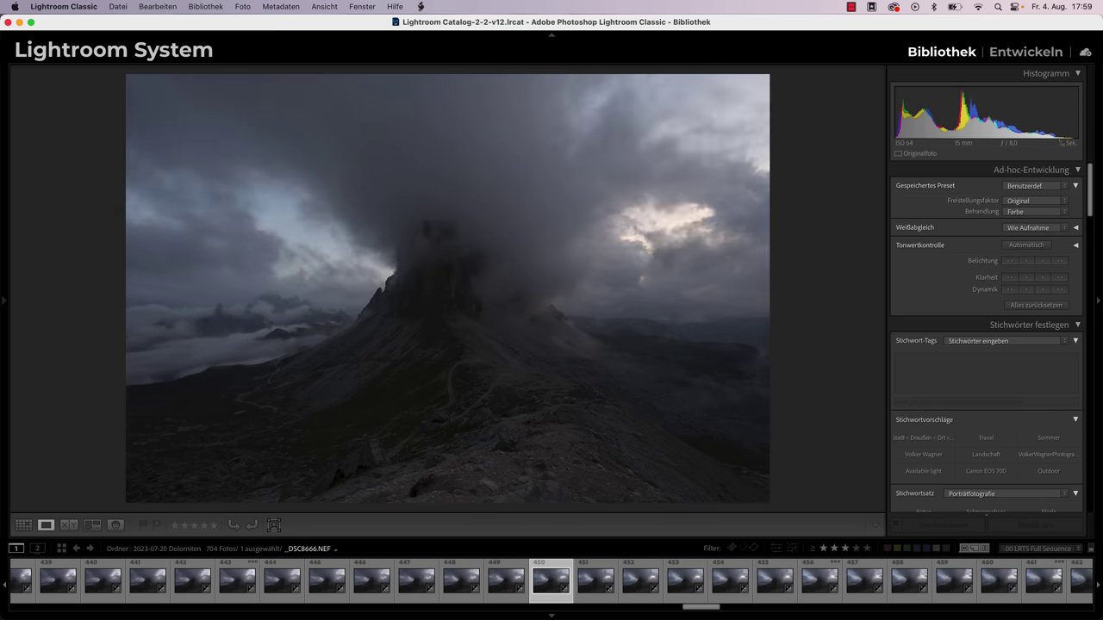
{"action": "key", "text": "Right"}
{"action": "key", "text": "Right"}
{"action": "key", "text": "Right"}
{"action": "key", "text": "Right"}
{"action": "key", "text": "Right"}
{"action": "key", "text": "Right"}
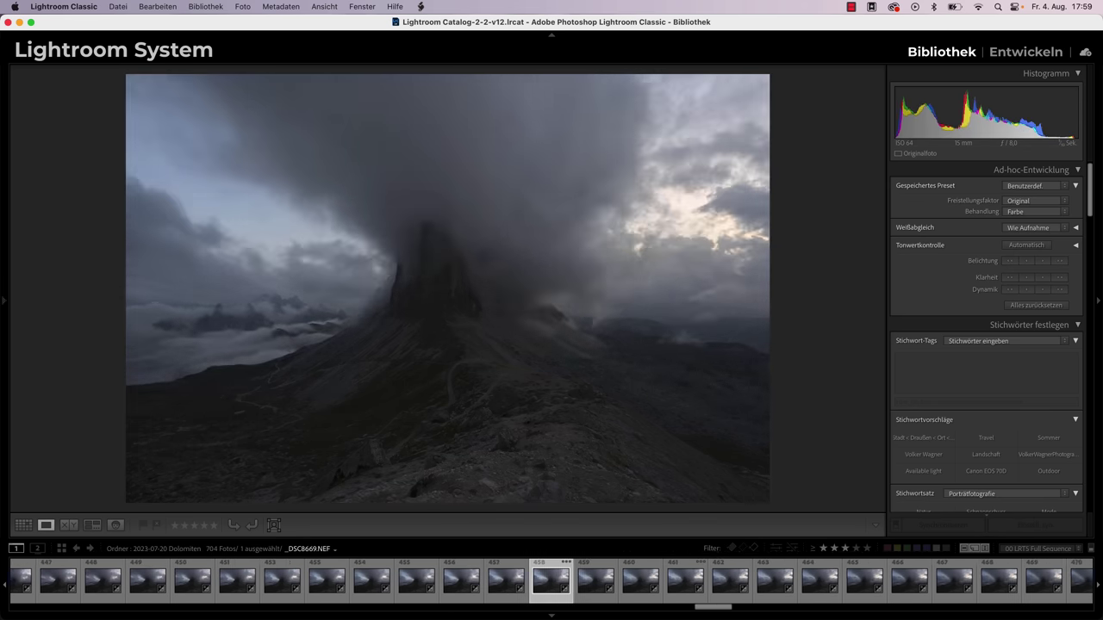
{"action": "key", "text": "Right"}
{"action": "key", "text": "Right"}
{"action": "key", "text": "Right"}
{"action": "key", "text": "Right"}
{"action": "key", "text": "Right"}
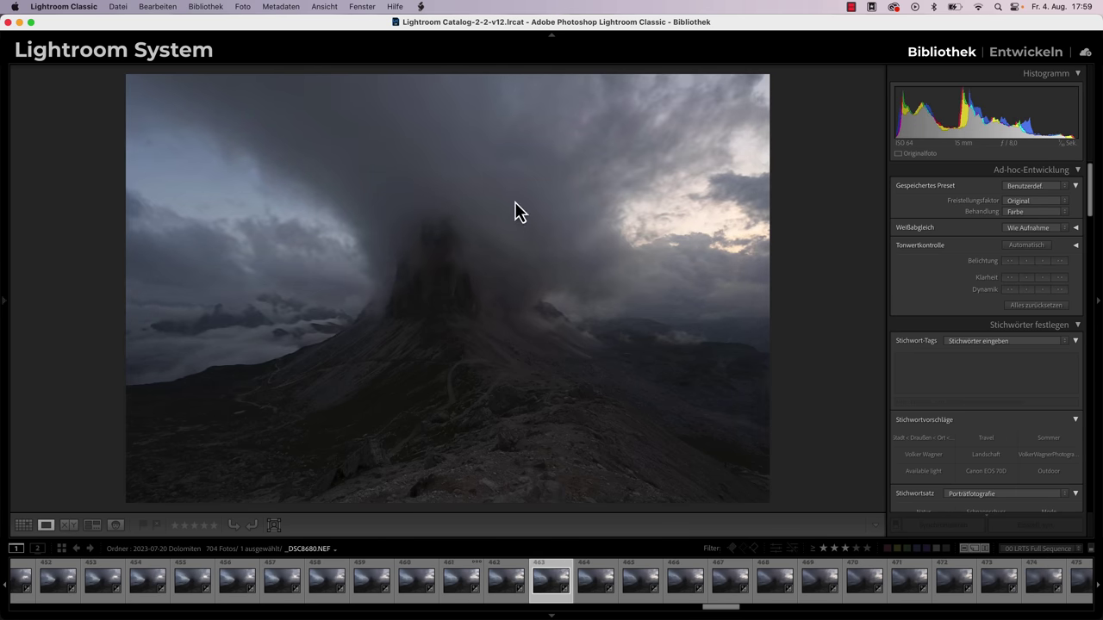
{"action": "key", "text": "Right"}
{"action": "key", "text": "Right"}
{"action": "key", "text": "Right"}
{"action": "key", "text": "Right"}
{"action": "key", "text": "Right"}
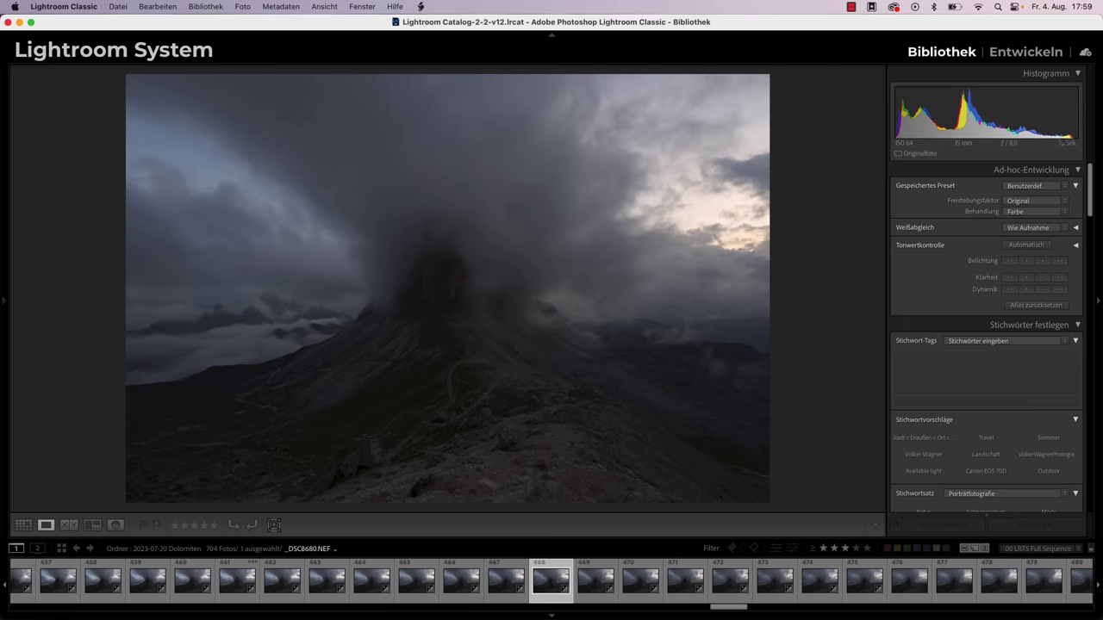
{"action": "key", "text": "Right"}
{"action": "key", "text": "Right"}
{"action": "key", "text": "Right"}
{"action": "key", "text": "Right"}
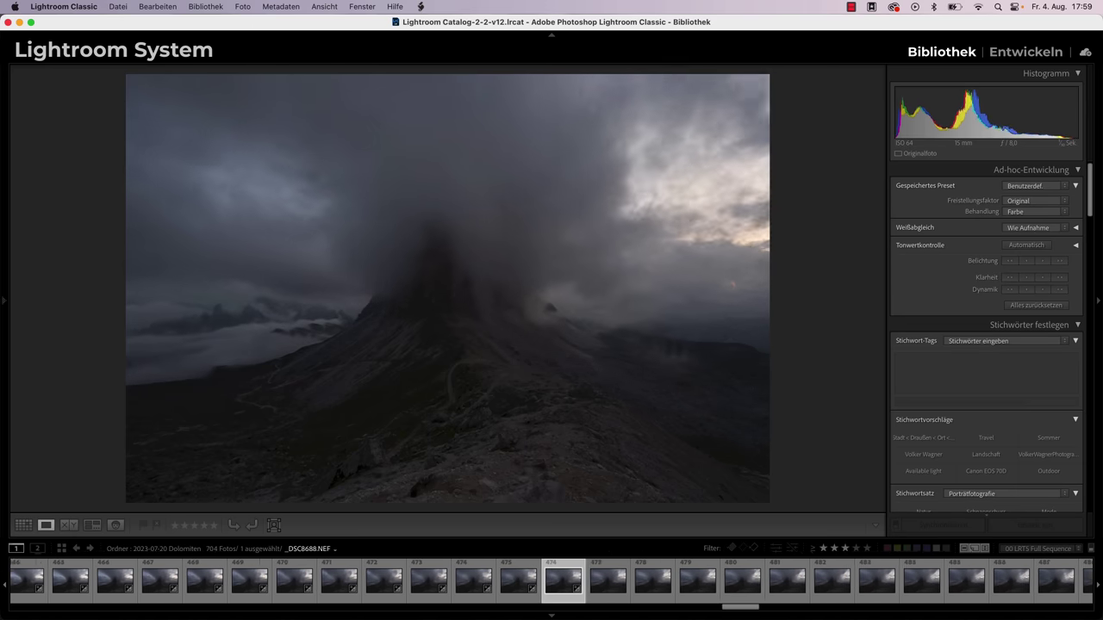
{"action": "key", "text": "Right"}
{"action": "key", "text": "Right"}
{"action": "key", "text": "Right"}
{"action": "key", "text": "Right"}
{"action": "key", "text": "Right"}
{"action": "key", "text": "Right"}
{"action": "key", "text": "Right"}
{"action": "key", "text": "Right"}
{"action": "key", "text": "Right"}
{"action": "key", "text": "Right"}
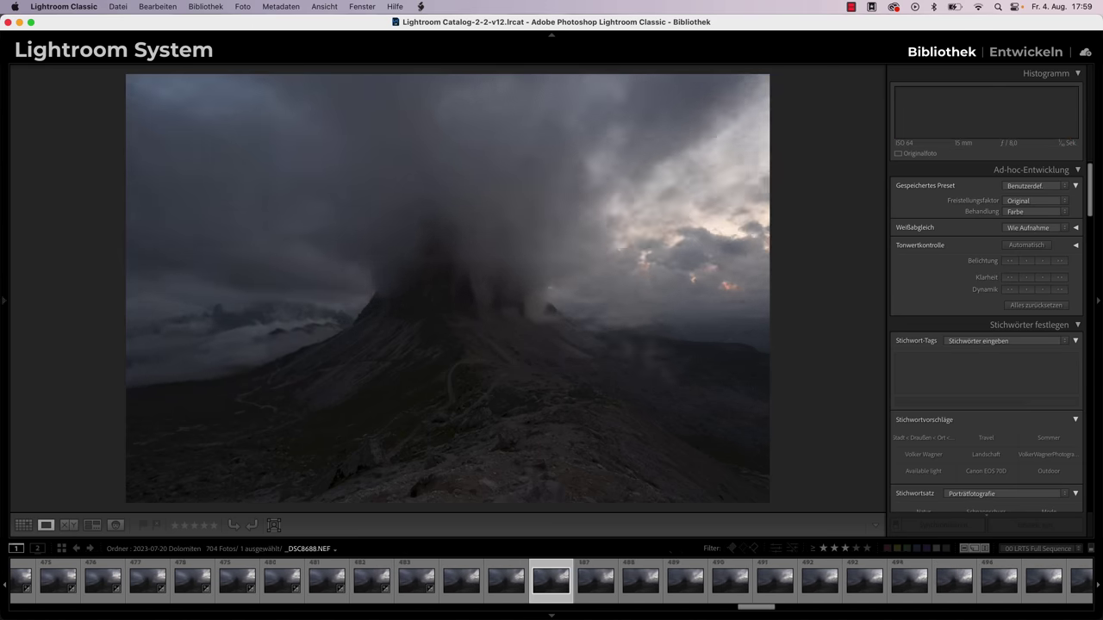
{"action": "key", "text": "Right"}
{"action": "key", "text": "Right"}
{"action": "key", "text": "Right"}
{"action": "key", "text": "Right"}
{"action": "key", "text": "Right"}
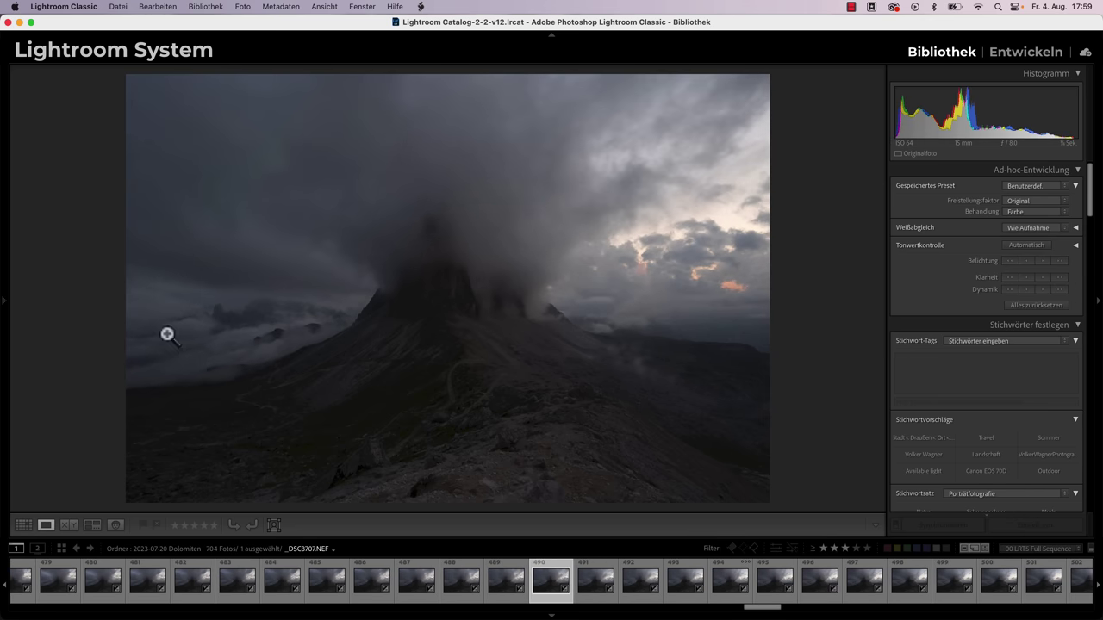
{"action": "key", "text": "Right"}
{"action": "key", "text": "Right"}
{"action": "key", "text": "Right"}
{"action": "key", "text": "Right"}
{"action": "key", "text": "Right"}
- Compare the warm-toned _DSC8727 edit with its darker unedited copy
{"action": "key", "text": "Right"}
{"action": "key", "text": "Right"}
{"action": "key", "text": "Right"}
{"action": "key", "text": "Right"}
{"action": "key", "text": "Right"}
{"action": "key", "text": "Right"}
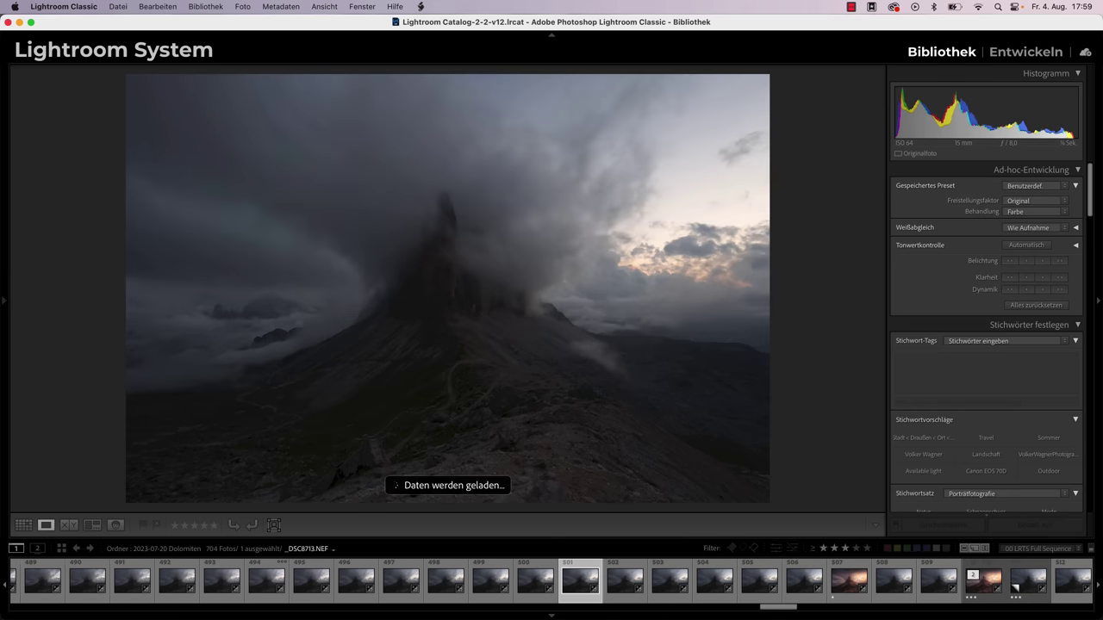
{"action": "key", "text": "Right"}
{"action": "key", "text": "Right"}
{"action": "key", "text": "Right"}
{"action": "key", "text": "Right"}
{"action": "key", "text": "Right"}
{"action": "key", "text": "Right"}
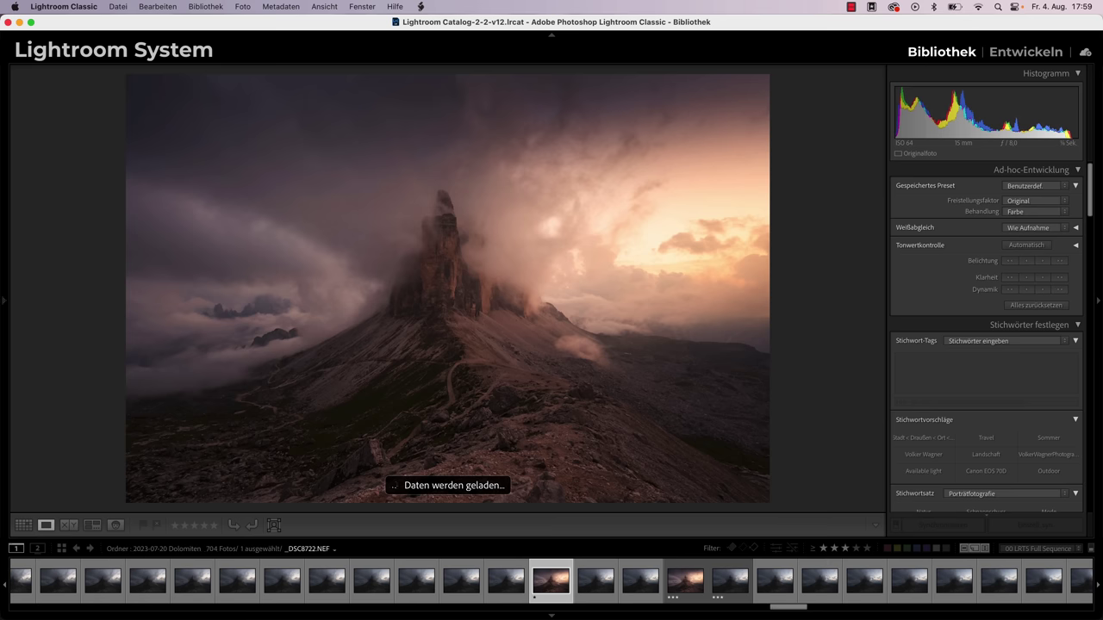
{"action": "key", "text": "Right"}
{"action": "key", "text": "Left"}
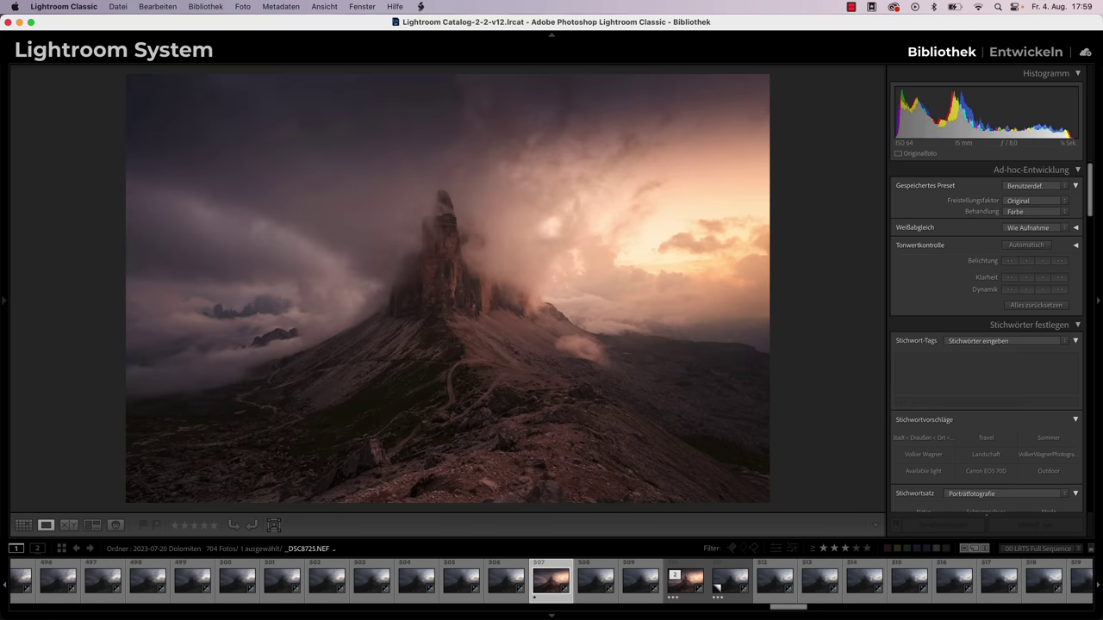
{"action": "key", "text": "Right"}
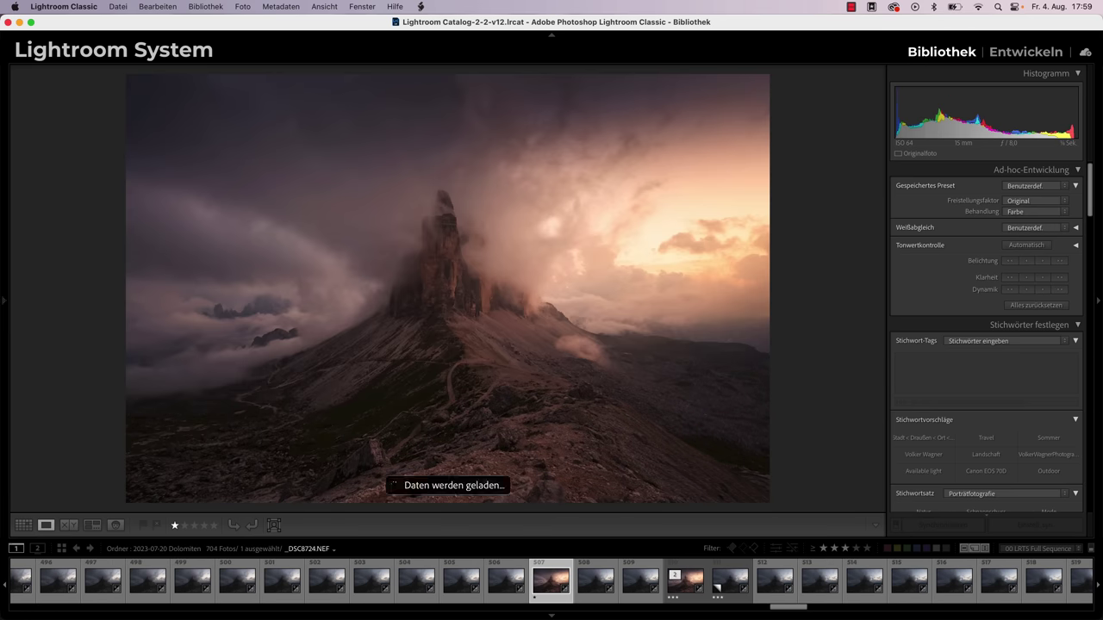
{"action": "key", "text": "Right"}
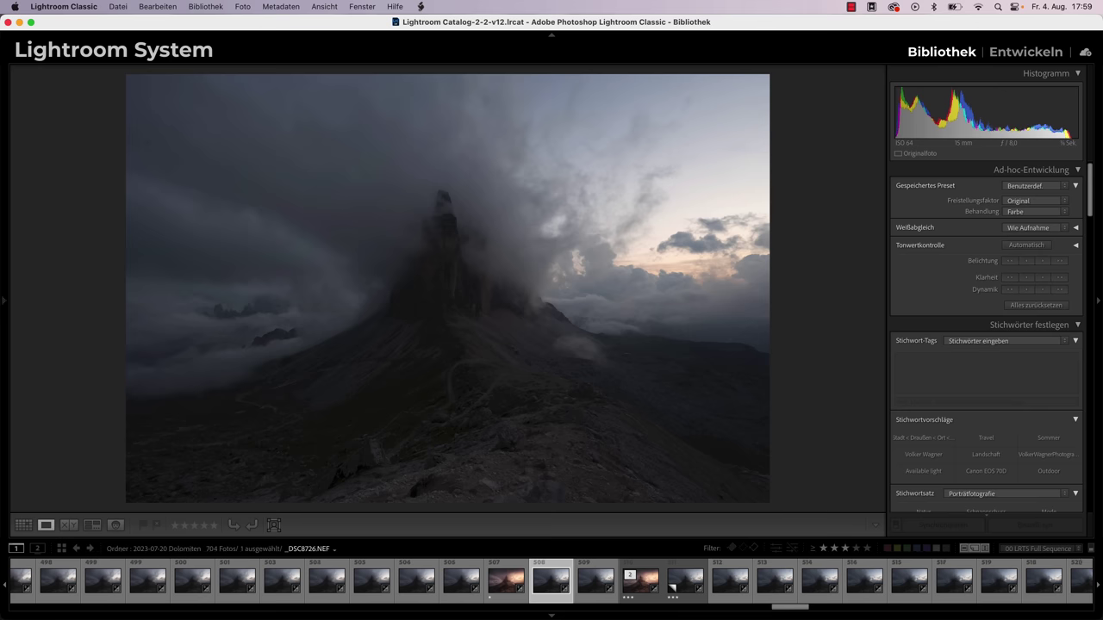
{"action": "key", "text": "Left"}
{"action": "key", "text": "Right"}
{"action": "key", "text": "Right"}
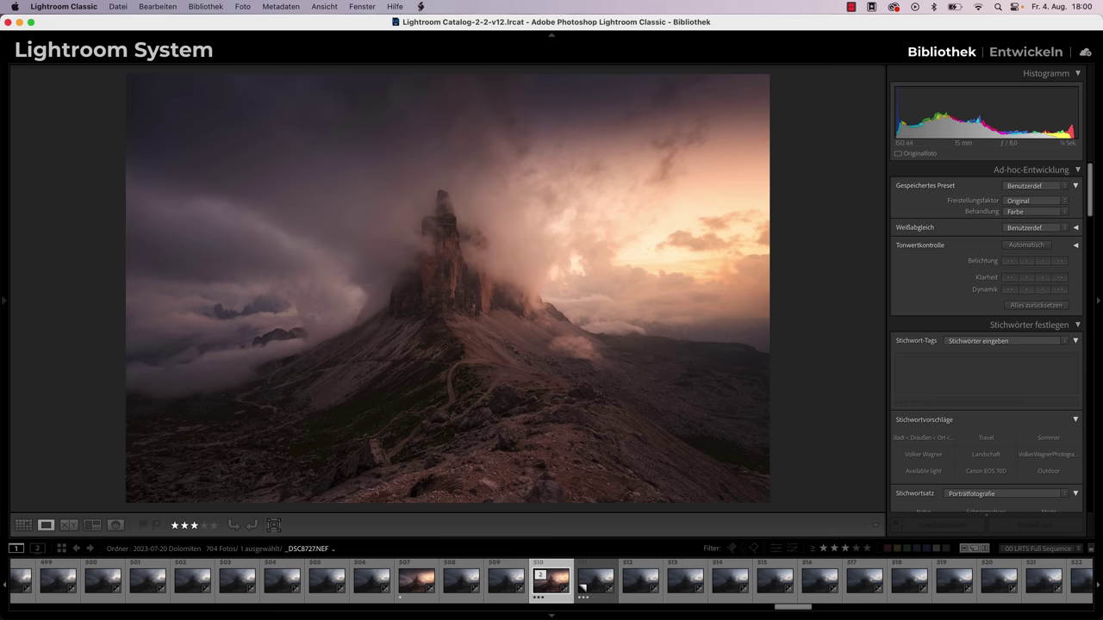
{"action": "key", "text": "Right"}
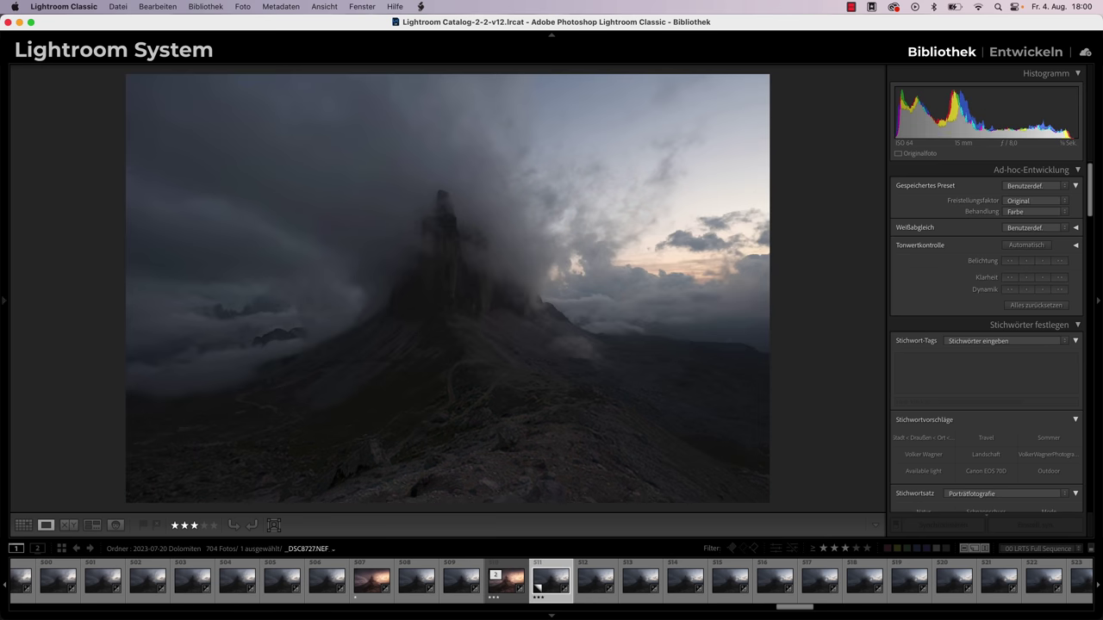
{"action": "key", "text": "Left"}
{"action": "key", "text": "Right"}
- Browse to the sunset-lit photo, then on to _DSC8758 and _DSC8759
{"action": "key", "text": "Right"}
{"action": "key", "text": "Right"}
{"action": "key", "text": "Right"}
{"action": "key", "text": "Right"}
{"action": "key", "text": "Right"}
{"action": "key", "text": "Right"}
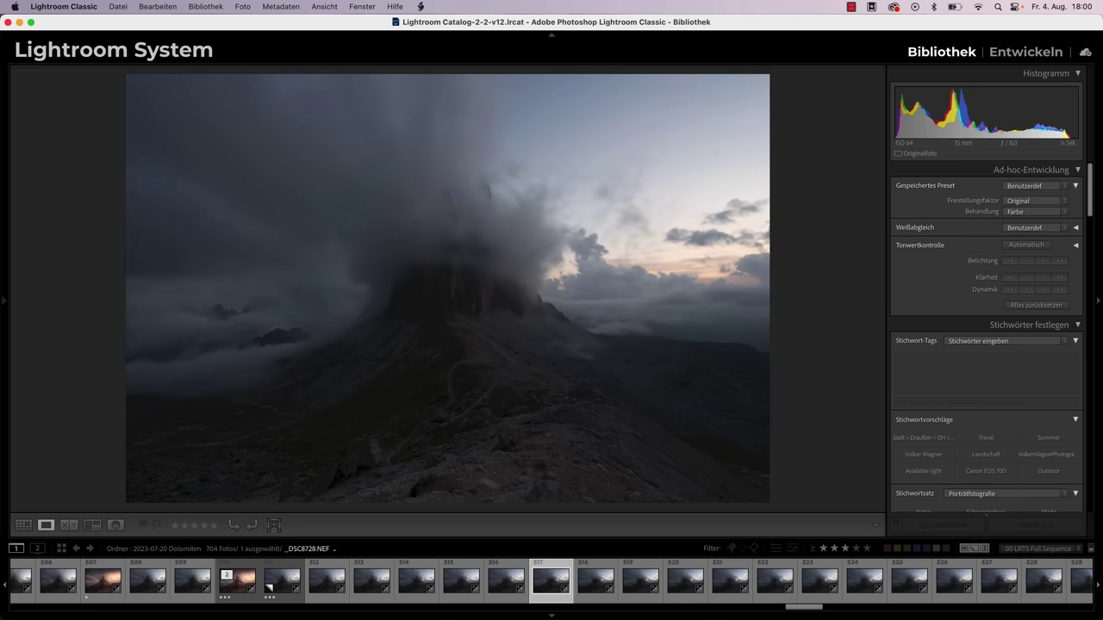
{"action": "key", "text": "Right"}
{"action": "key", "text": "Right"}
{"action": "key", "text": "Right"}
{"action": "key", "text": "Right"}
{"action": "key", "text": "Right"}
{"action": "key", "text": "Right"}
{"action": "key", "text": "Right"}
{"action": "key", "text": "Right"}
{"action": "key", "text": "Right"}
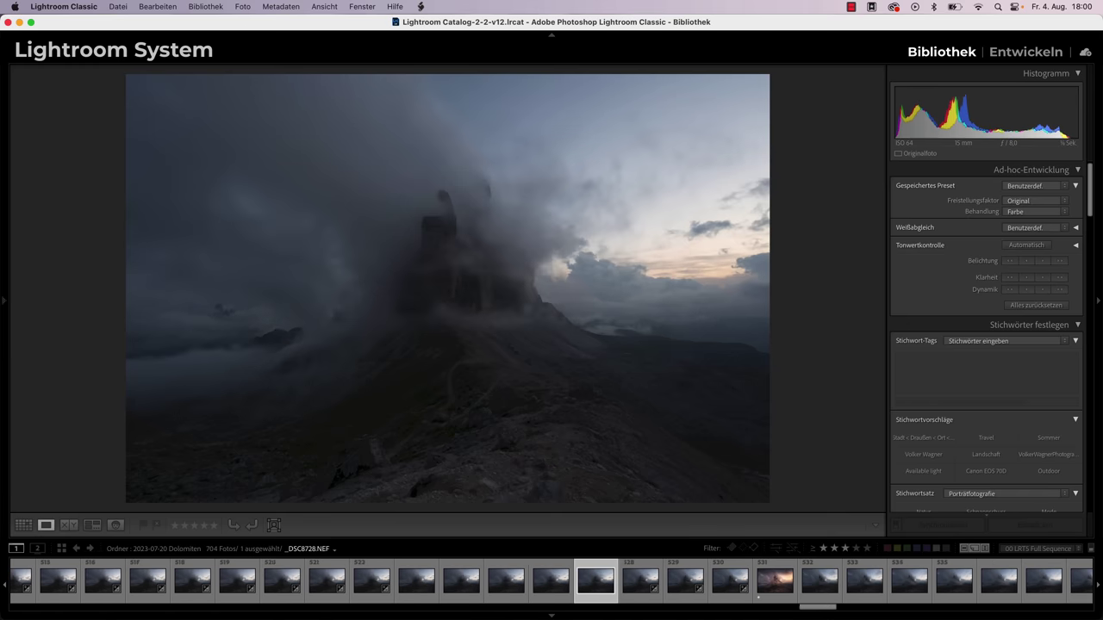
{"action": "key", "text": "Right"}
{"action": "key", "text": "Right"}
{"action": "key", "text": "Right"}
{"action": "key", "text": "Right"}
{"action": "key", "text": "Right"}
{"action": "key", "text": "Right"}
{"action": "key", "text": "Left"}
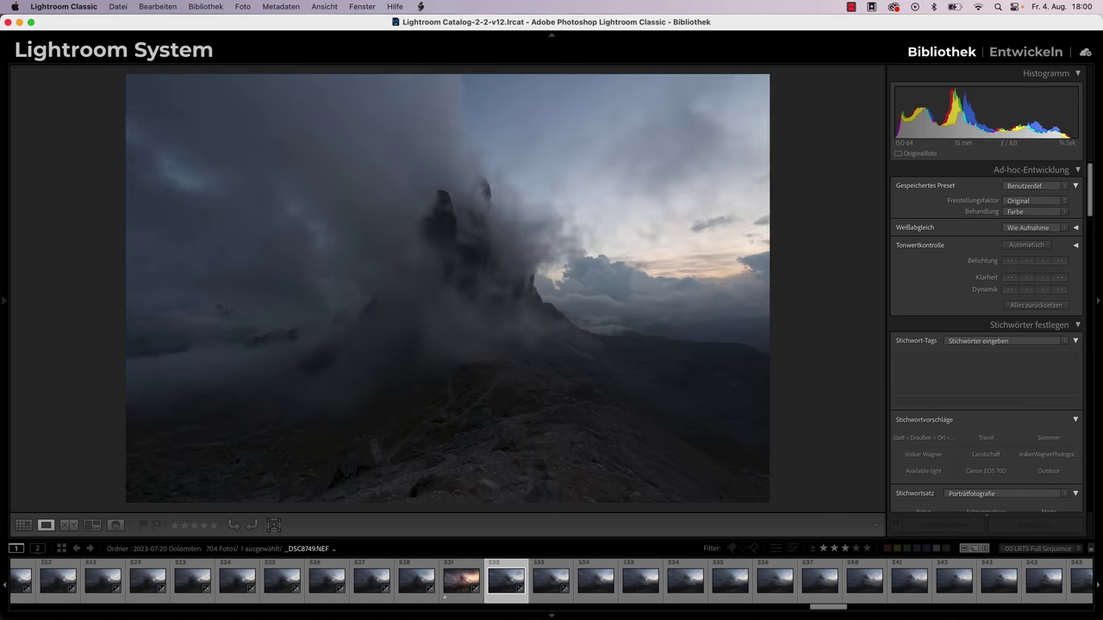
{"action": "key", "text": "Left"}
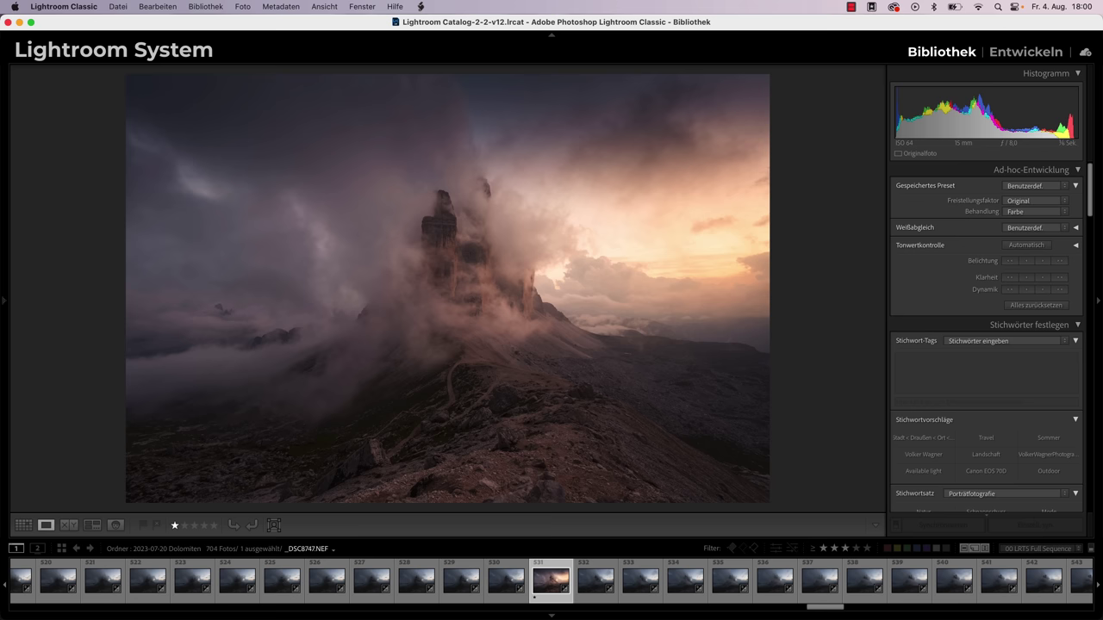
{"action": "key", "text": "Right"}
{"action": "key", "text": "Right"}
{"action": "key", "text": "Right"}
{"action": "key", "text": "Right"}
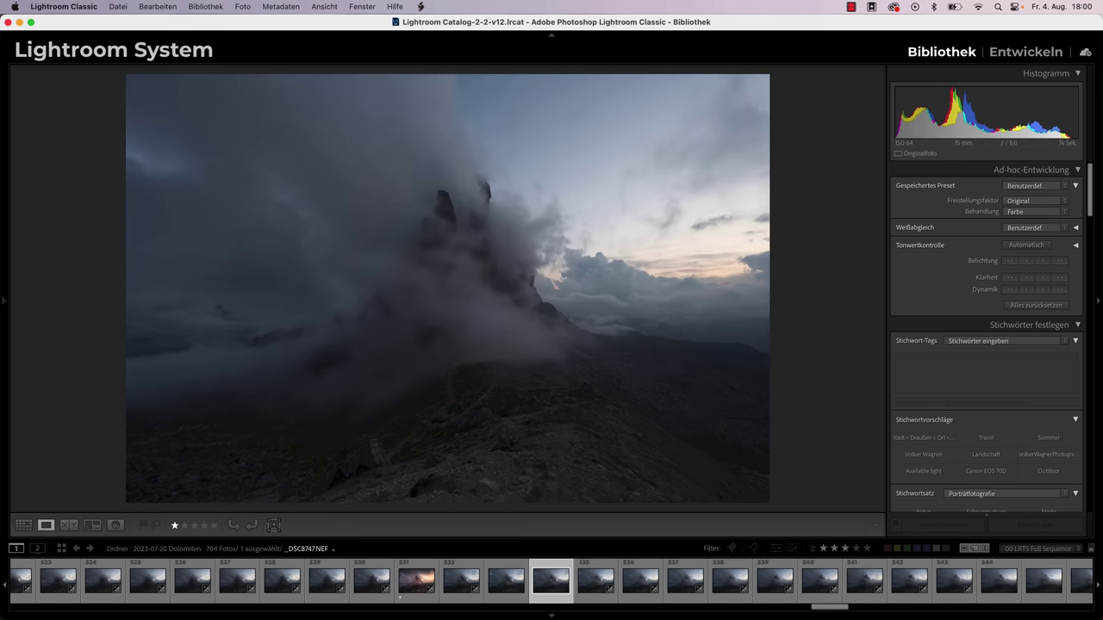
{"action": "key", "text": "Right"}
{"action": "key", "text": "Right"}
{"action": "key", "text": "Right"}
{"action": "key", "text": "Right"}
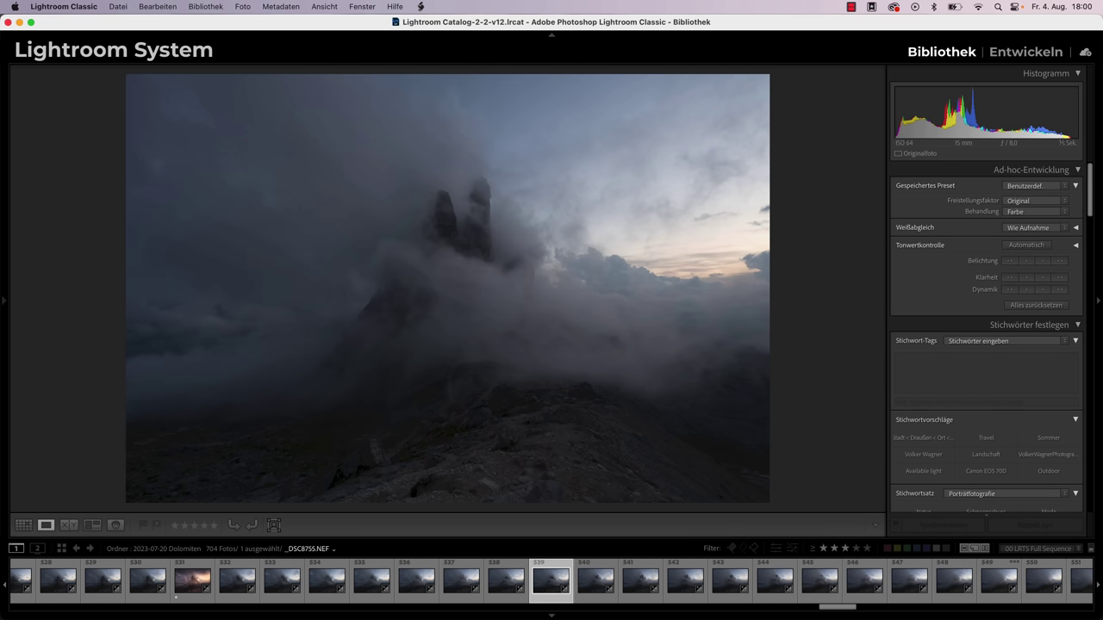
{"action": "key", "text": "Right"}
{"action": "key", "text": "Right"}
{"action": "key", "text": "Right"}
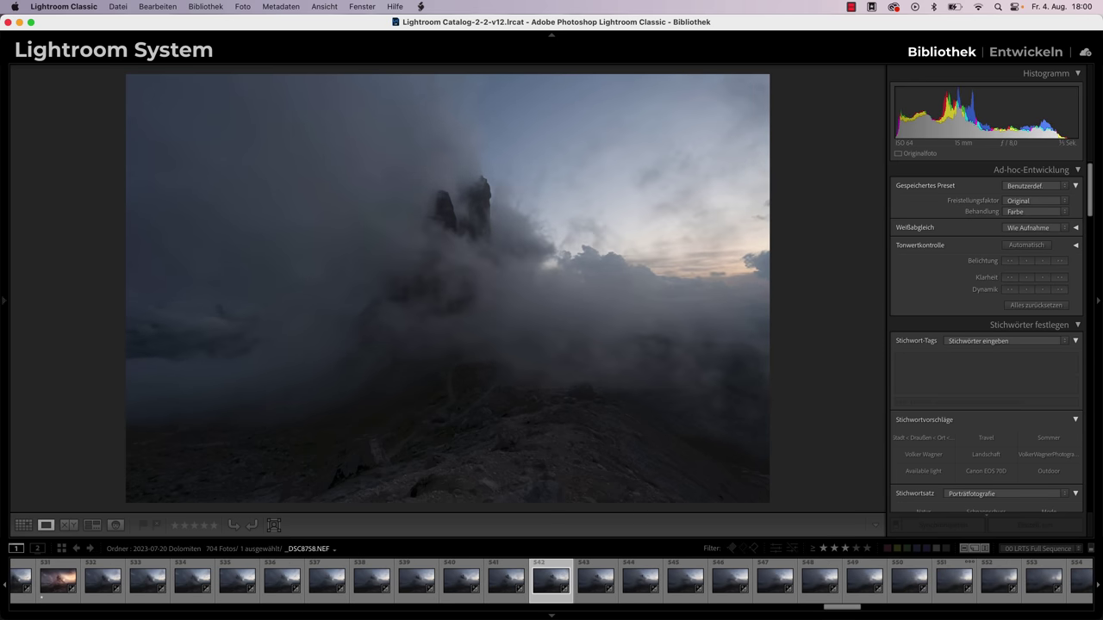
{"action": "key", "text": "Right"}
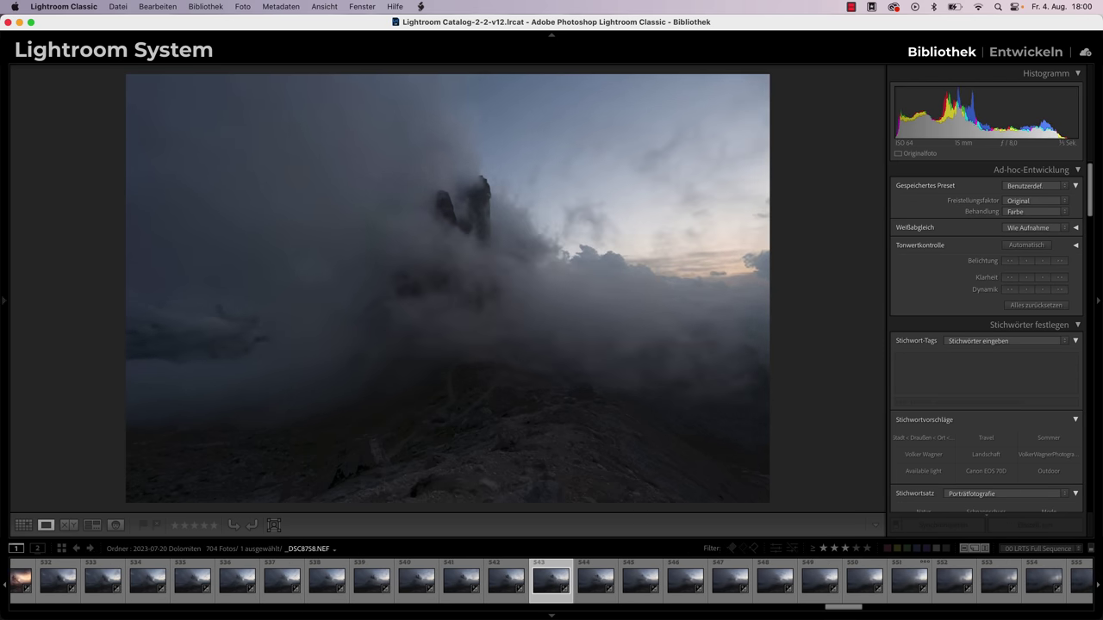
- Step deeper through the foggy frames past _DSC8776 and _DSC8780 to the warm-edited _DSC8784
{"action": "key", "text": "Right"}
{"action": "key", "text": "Right"}
{"action": "key", "text": "Right"}
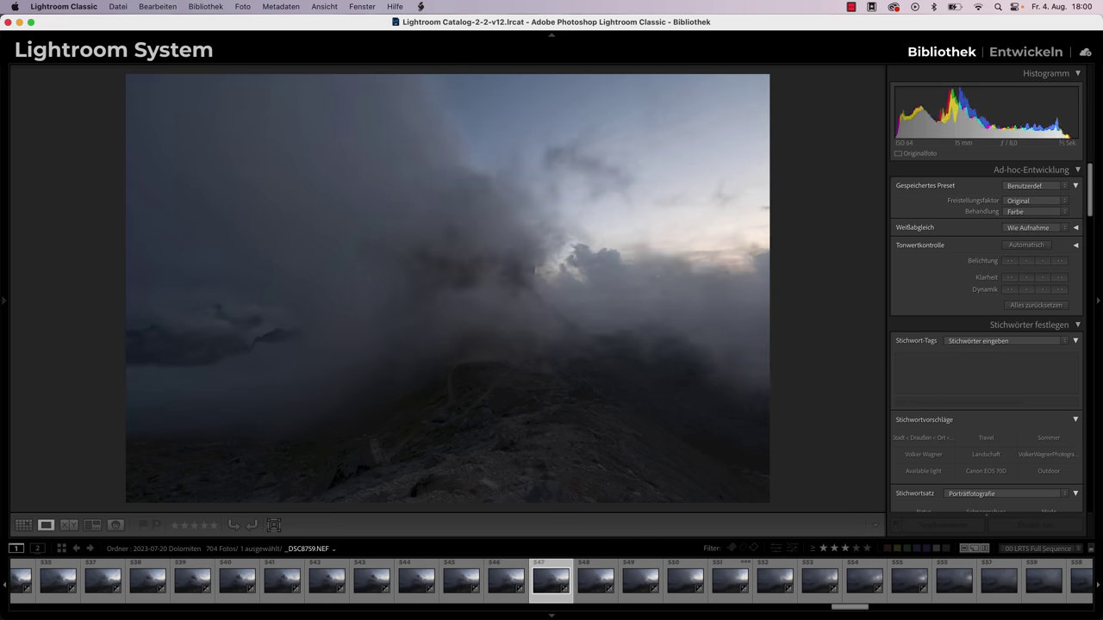
{"action": "key", "text": "Right"}
{"action": "key", "text": "Right"}
{"action": "key", "text": "Right"}
{"action": "key", "text": "Right"}
{"action": "key", "text": "Right"}
{"action": "key", "text": "Right"}
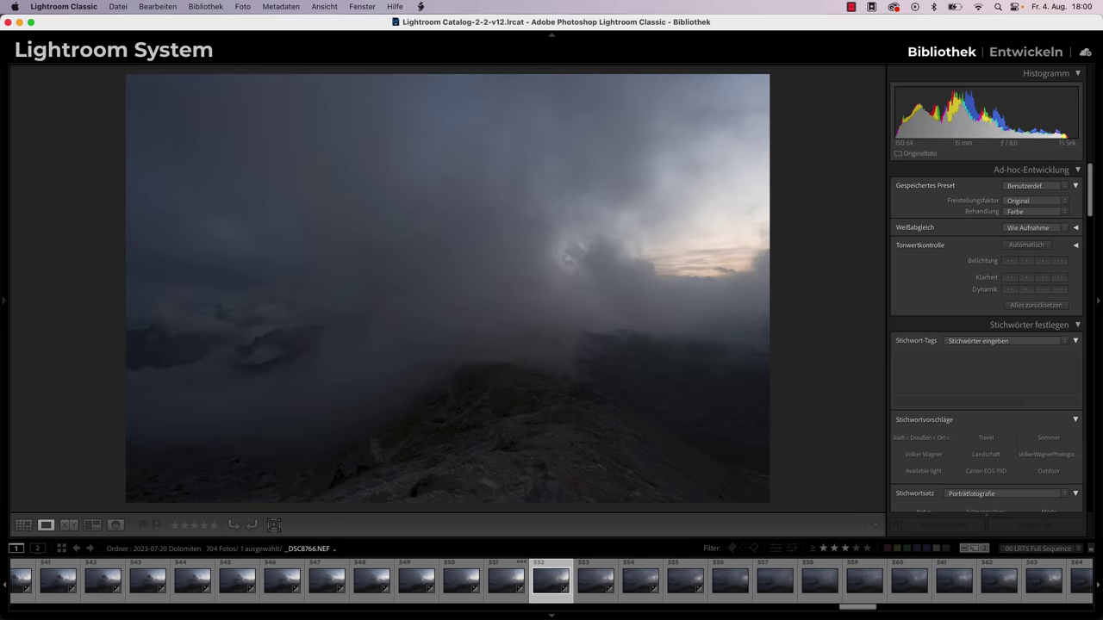
{"action": "key", "text": "Right"}
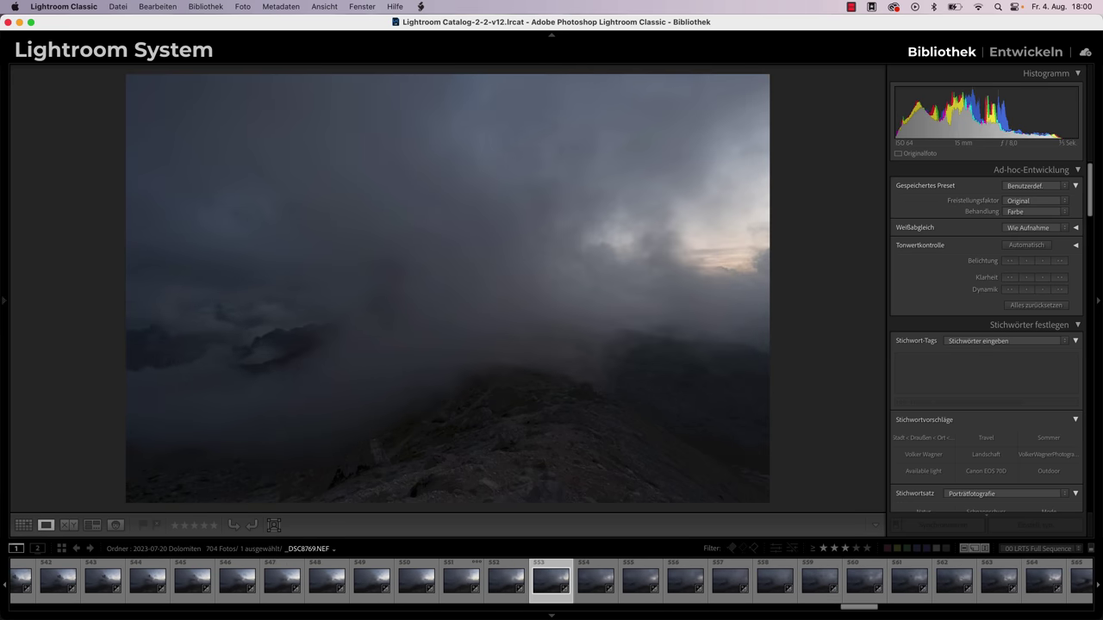
{"action": "key", "text": "Right"}
{"action": "key", "text": "Right"}
{"action": "key", "text": "Right"}
{"action": "key", "text": "Right"}
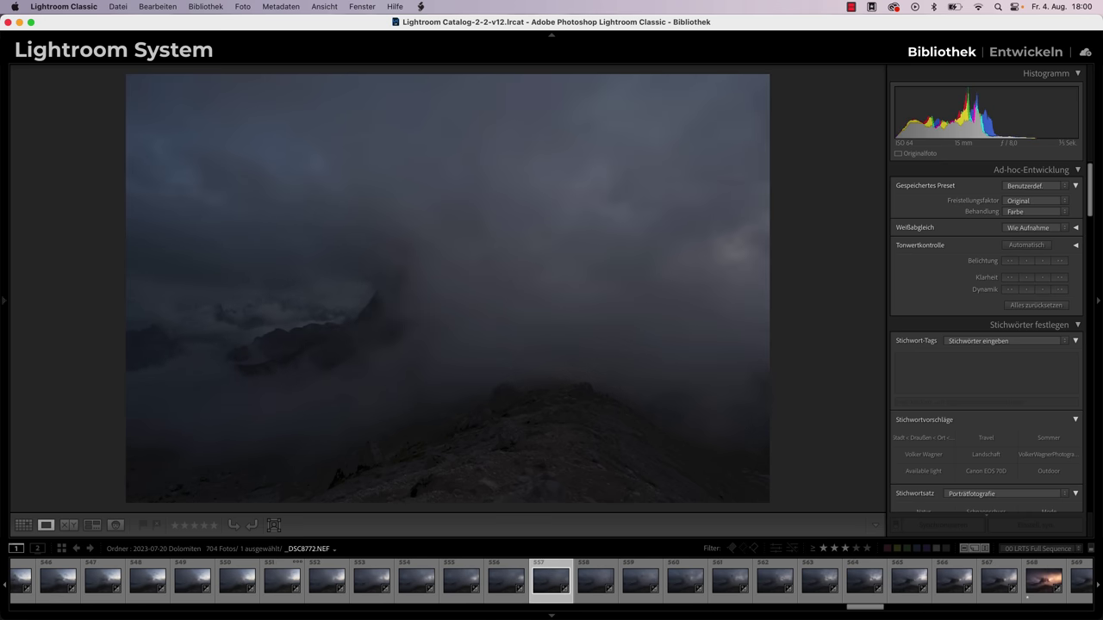
{"action": "key", "text": "Right"}
{"action": "key", "text": "Right"}
{"action": "key", "text": "Right"}
{"action": "key", "text": "Right"}
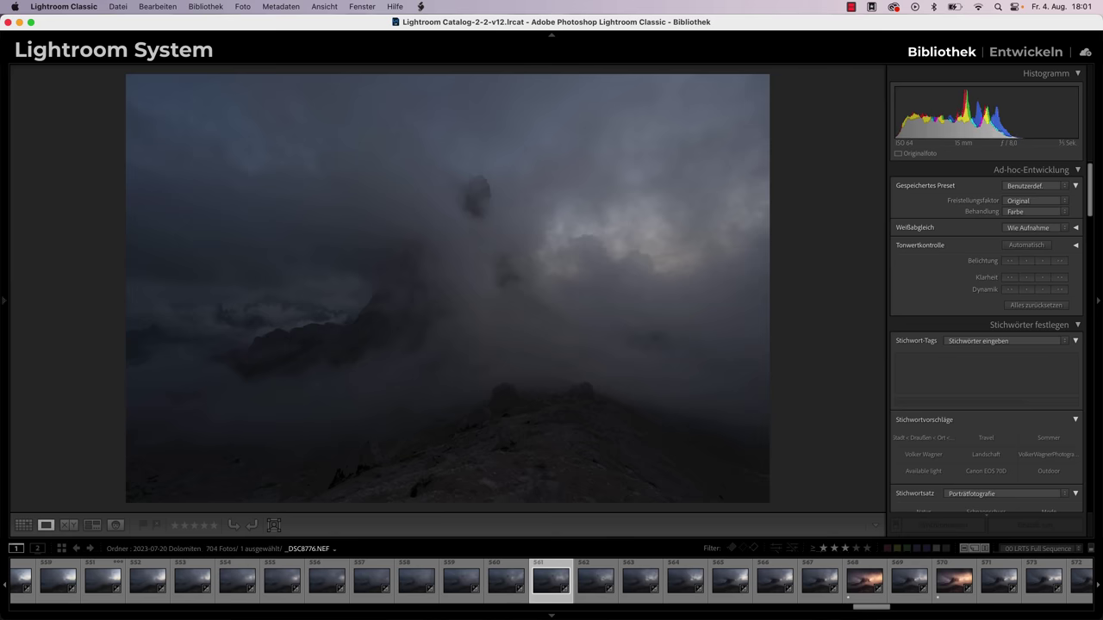
{"action": "key", "text": "Right"}
{"action": "key", "text": "Right"}
{"action": "key", "text": "Right"}
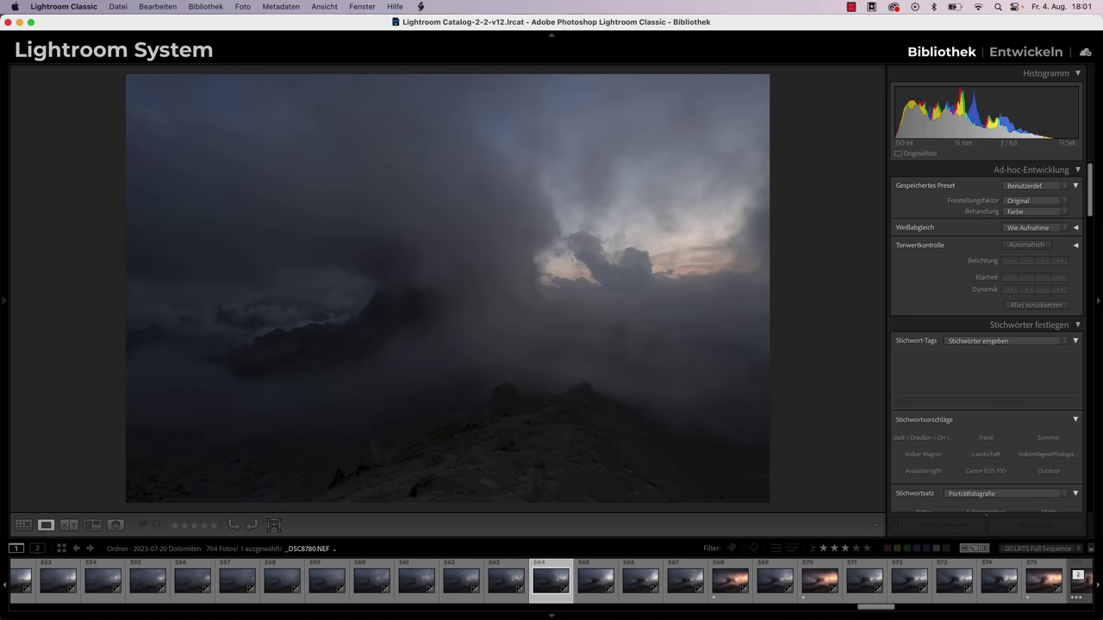
{"action": "key", "text": "Right"}
{"action": "key", "text": "Right"}
{"action": "key", "text": "Right"}
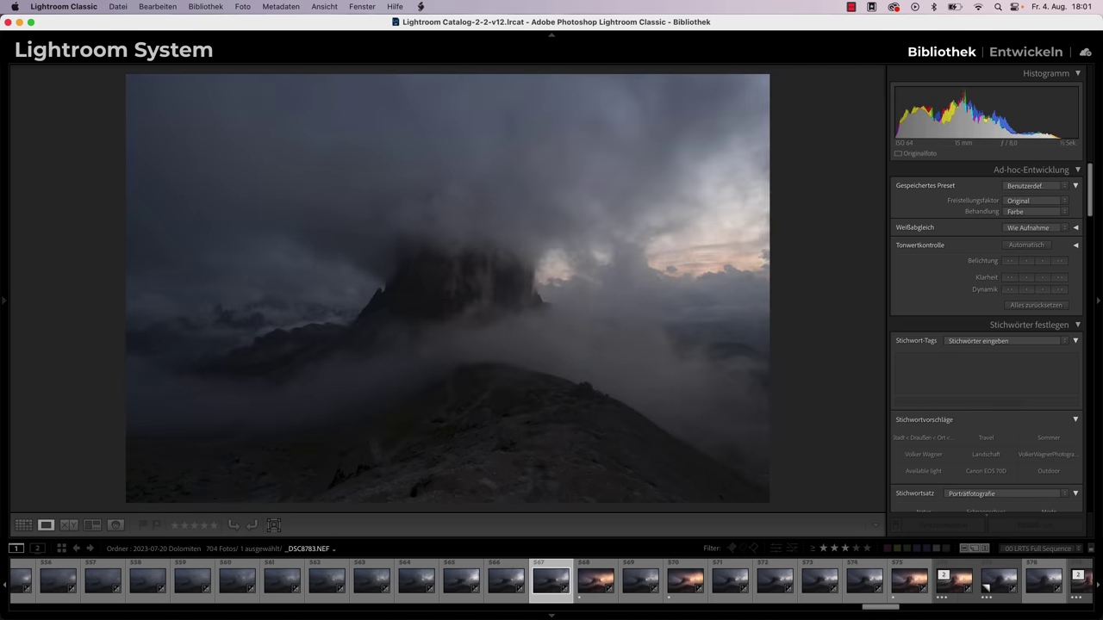
{"action": "key", "text": "Right"}
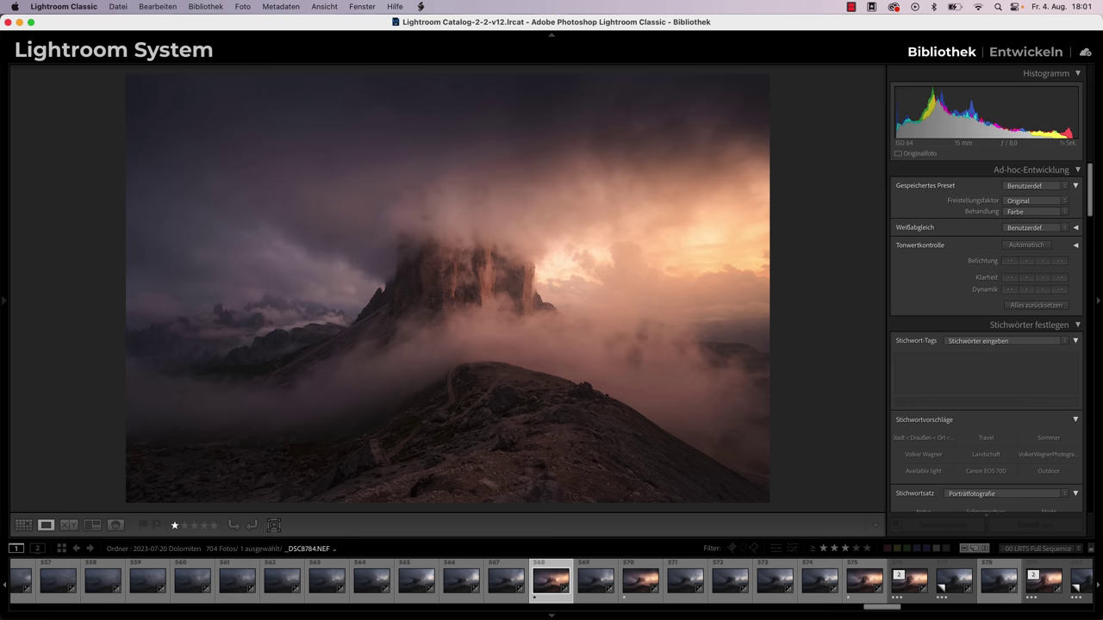
- Browse forward through the darker foggy photos past _DSC8794 to _DSC8797
{"action": "key", "text": "Right"}
{"action": "key", "text": "Right"}
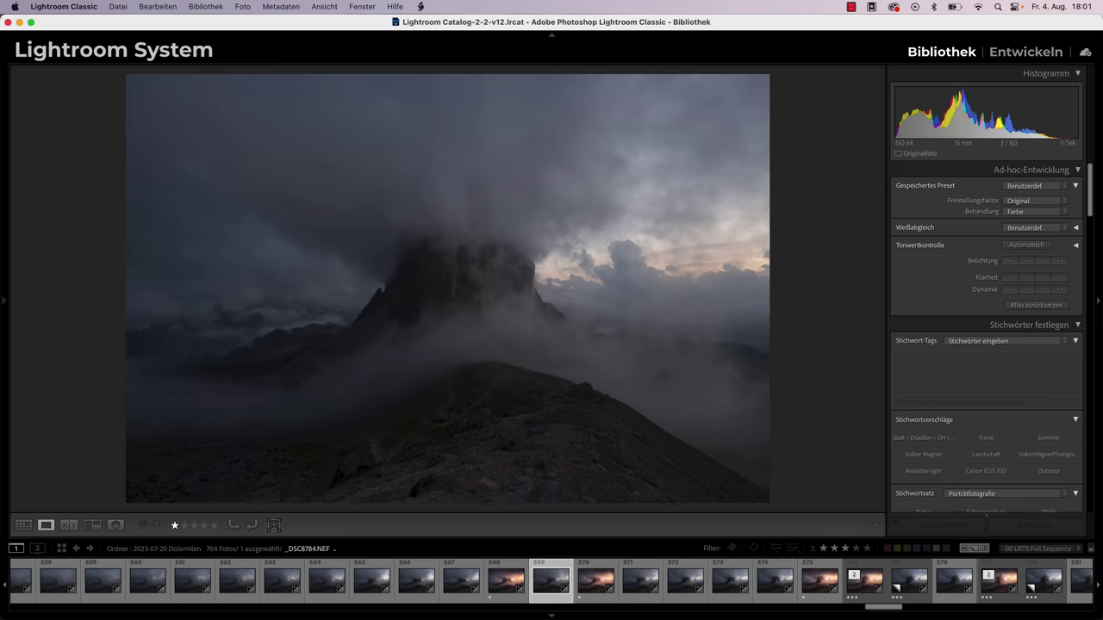
{"action": "key", "text": "Right"}
{"action": "key", "text": "Right"}
{"action": "key", "text": "Right"}
{"action": "key", "text": "Right"}
{"action": "key", "text": "Right"}
{"action": "key", "text": "Right"}
{"action": "key", "text": "Right"}
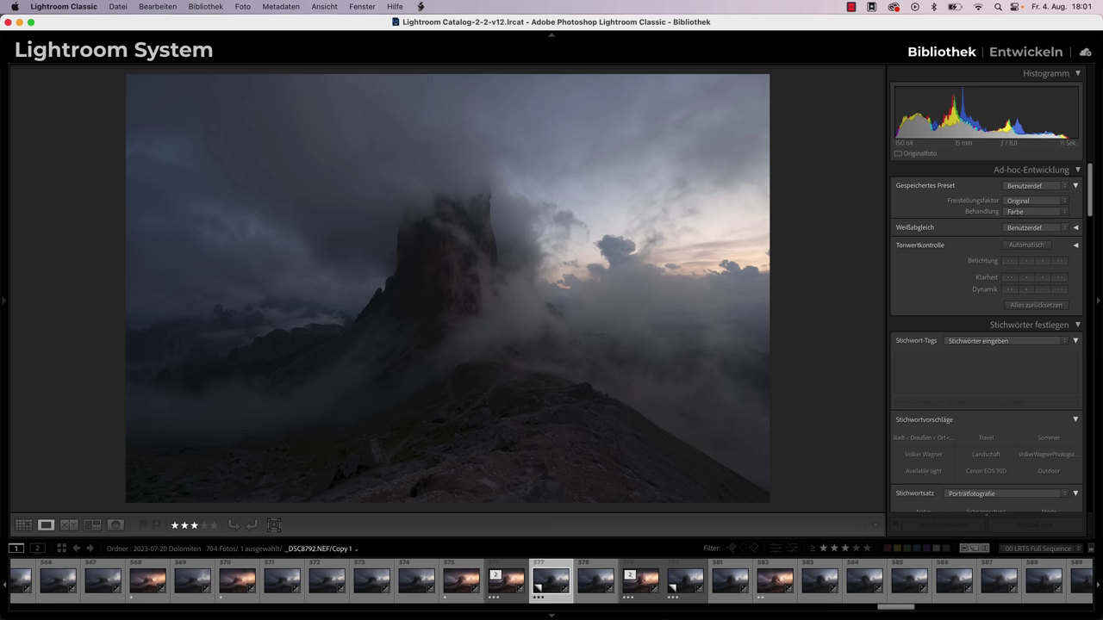
{"action": "key", "text": "Right"}
{"action": "key", "text": "Right"}
{"action": "key", "text": "Right"}
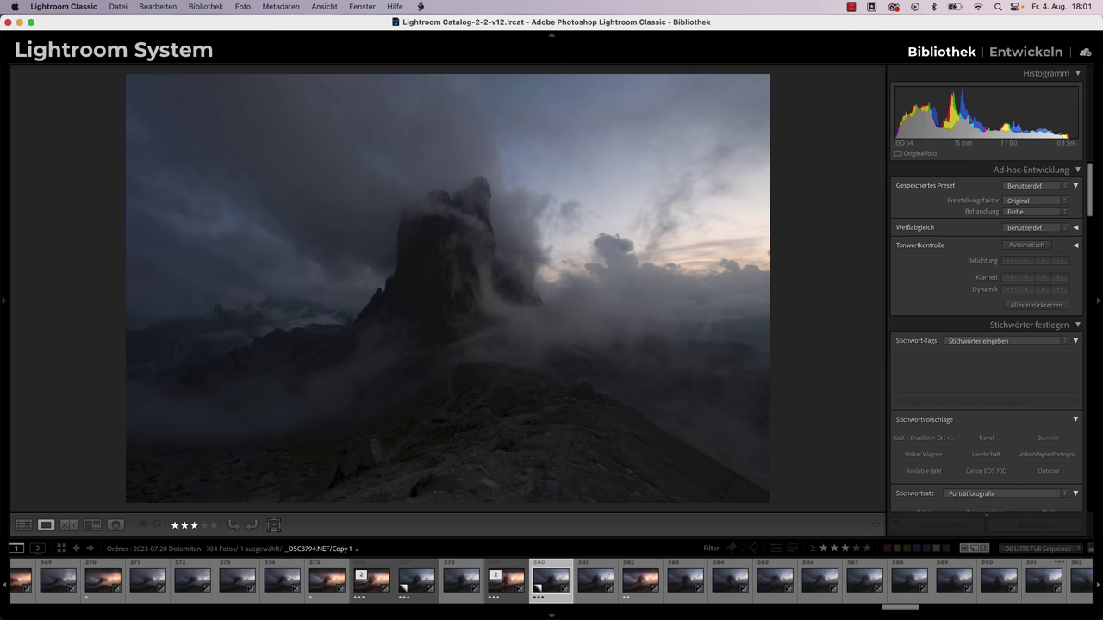
{"action": "key", "text": "Right"}
{"action": "key", "text": "Right"}
{"action": "key", "text": "Right"}
{"action": "key", "text": "Right"}
{"action": "key", "text": "Right"}
{"action": "key", "text": "Right"}
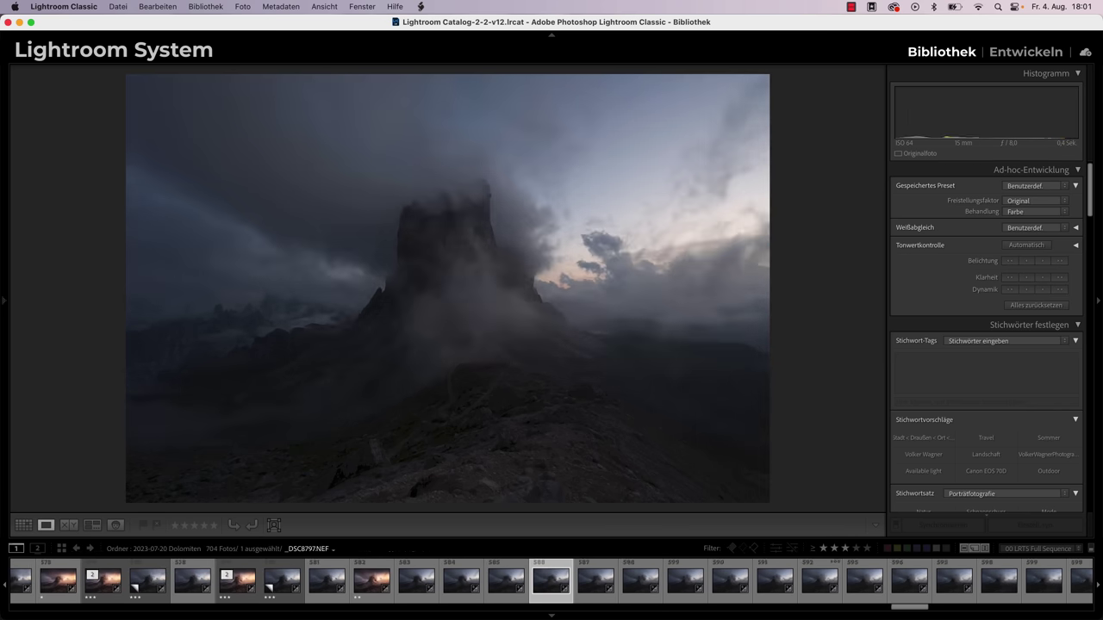
{"action": "key", "text": "Right"}
{"action": "key", "text": "Right"}
{"action": "key", "text": "Right"}
{"action": "key", "text": "Right"}
{"action": "key", "text": "Right"}
{"action": "key", "text": "Right"}
{"action": "key", "text": "Right"}
{"action": "key", "text": "Right"}
{"action": "key", "text": "Right"}
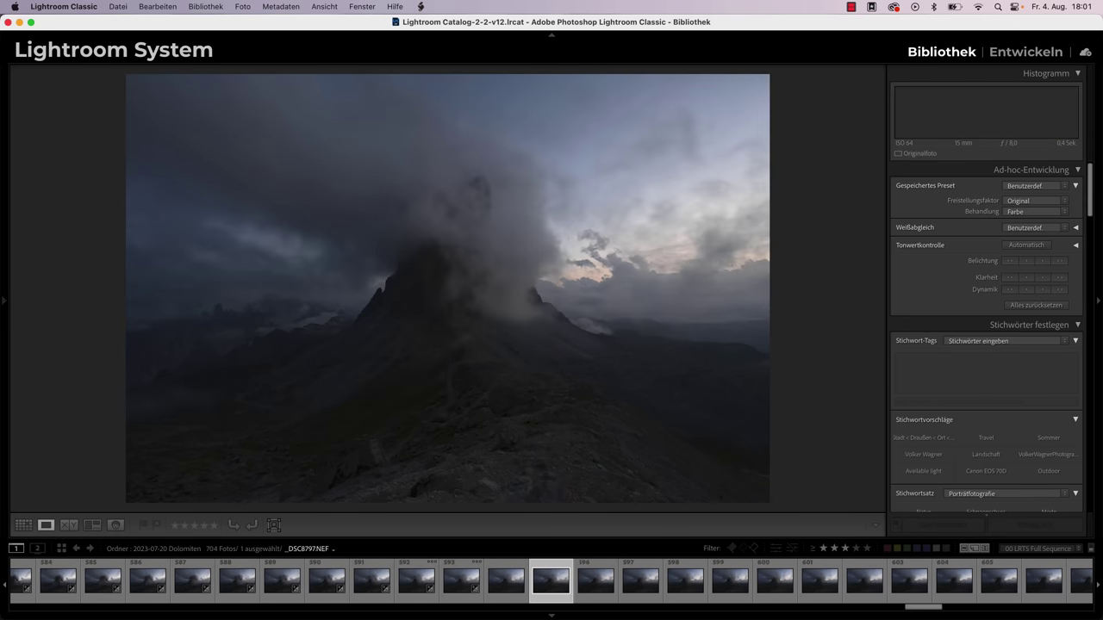
- Continue past _DSC8813 through the bracketed fog shots, undo once, and return to Grid view
{"action": "key", "text": "Right"}
{"action": "key", "text": "Right"}
{"action": "key", "text": "Right"}
{"action": "key", "text": "Right"}
{"action": "key", "text": "Right"}
{"action": "key", "text": "Right"}
{"action": "key", "text": "Right"}
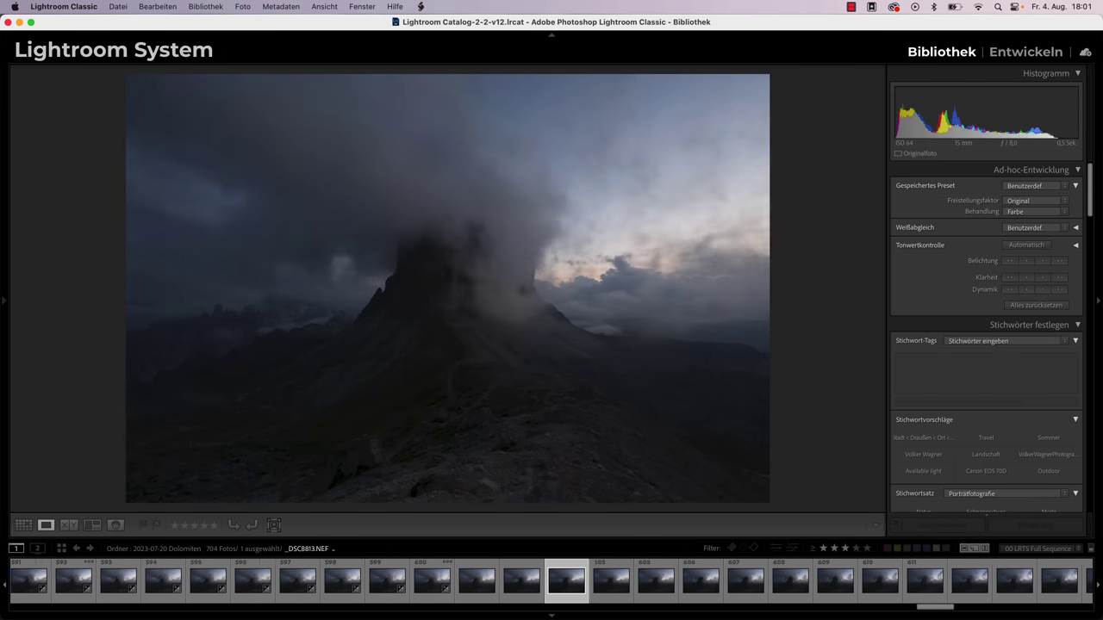
{"action": "key", "text": "Right"}
{"action": "key", "text": "Right"}
{"action": "key", "text": "Right"}
{"action": "key", "text": "Right"}
{"action": "key", "text": "Right"}
{"action": "key", "text": "Right"}
{"action": "key", "text": "Right"}
{"action": "key", "text": "Right"}
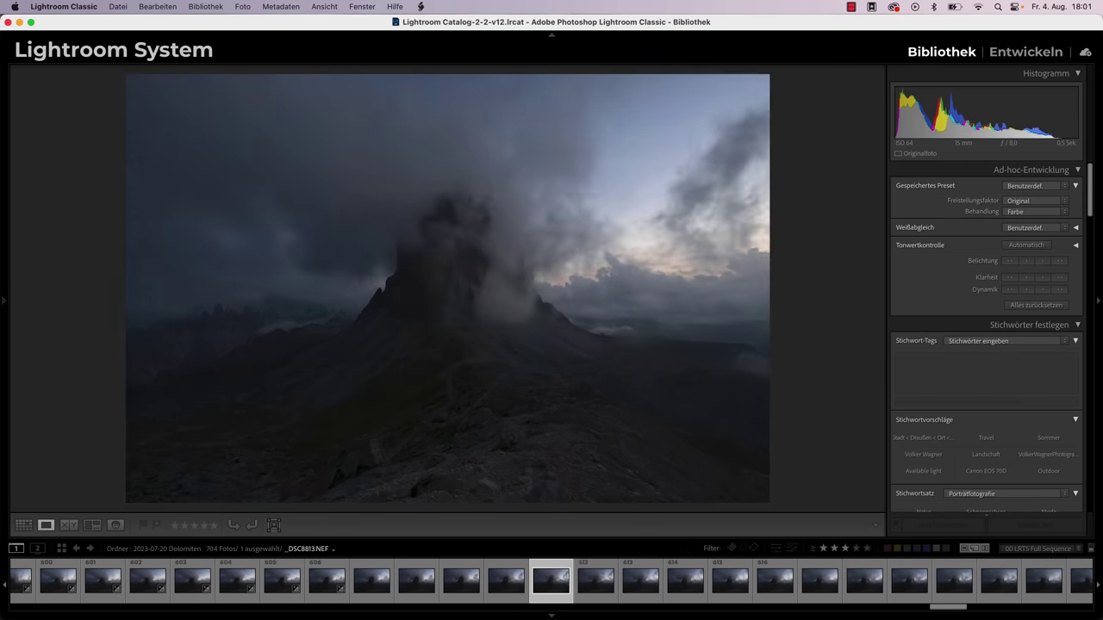
{"action": "key", "text": "Right"}
{"action": "key", "text": "Right"}
{"action": "key", "text": "Right"}
{"action": "key", "text": "Right"}
{"action": "key", "text": "Right"}
{"action": "key", "text": "Right"}
{"action": "key", "text": "Right"}
{"action": "key", "text": "Right"}
{"action": "key", "text": "Right"}
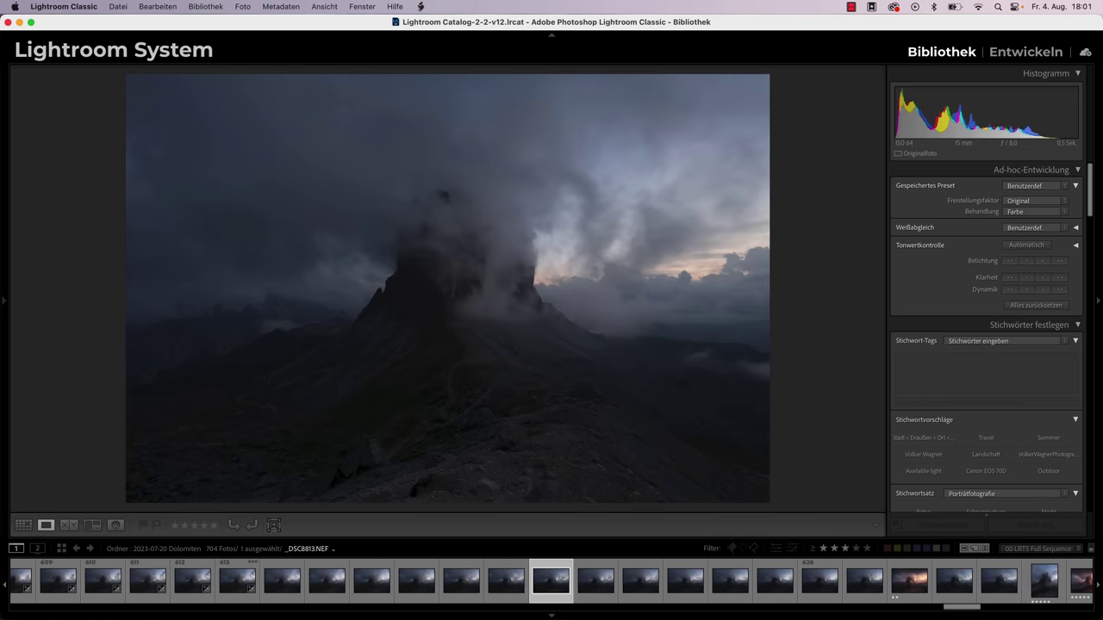
{"action": "key", "text": "Right"}
{"action": "key", "text": "Right"}
{"action": "key", "text": "Right"}
{"action": "key", "text": "Right"}
{"action": "key", "text": "Right"}
{"action": "key", "text": "Right"}
{"action": "key", "text": "Right"}
{"action": "key", "text": "Right"}
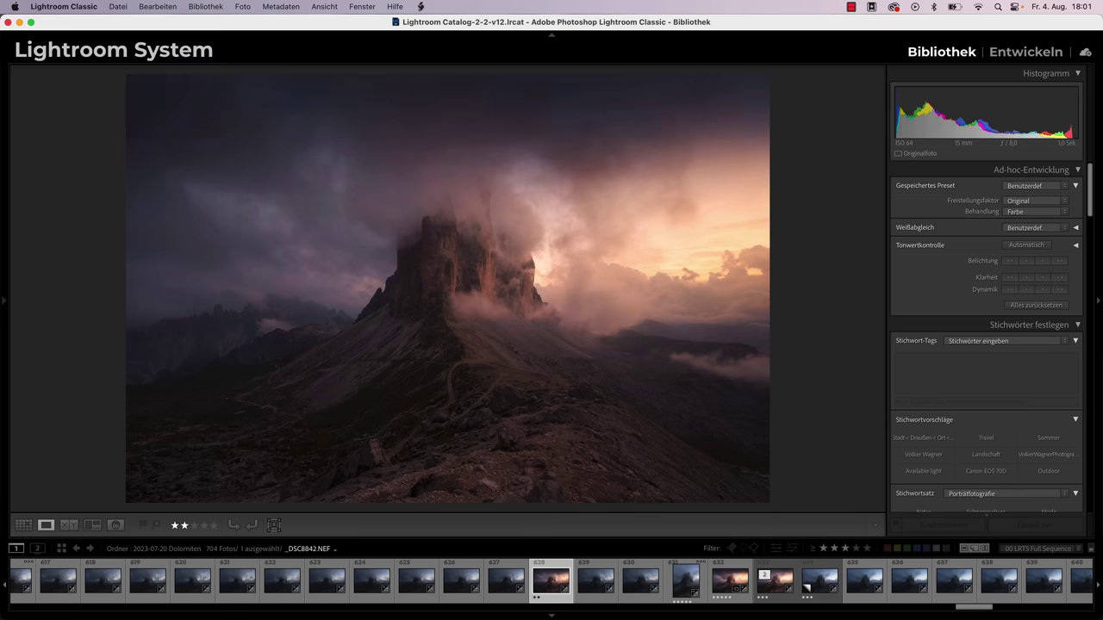
{"action": "key", "text": "Right"}
{"action": "key", "text": "Right"}
{"action": "key", "text": "Right"}
{"action": "key", "text": "Right"}
{"action": "key", "text": "Right"}
{"action": "key", "text": "Right"}
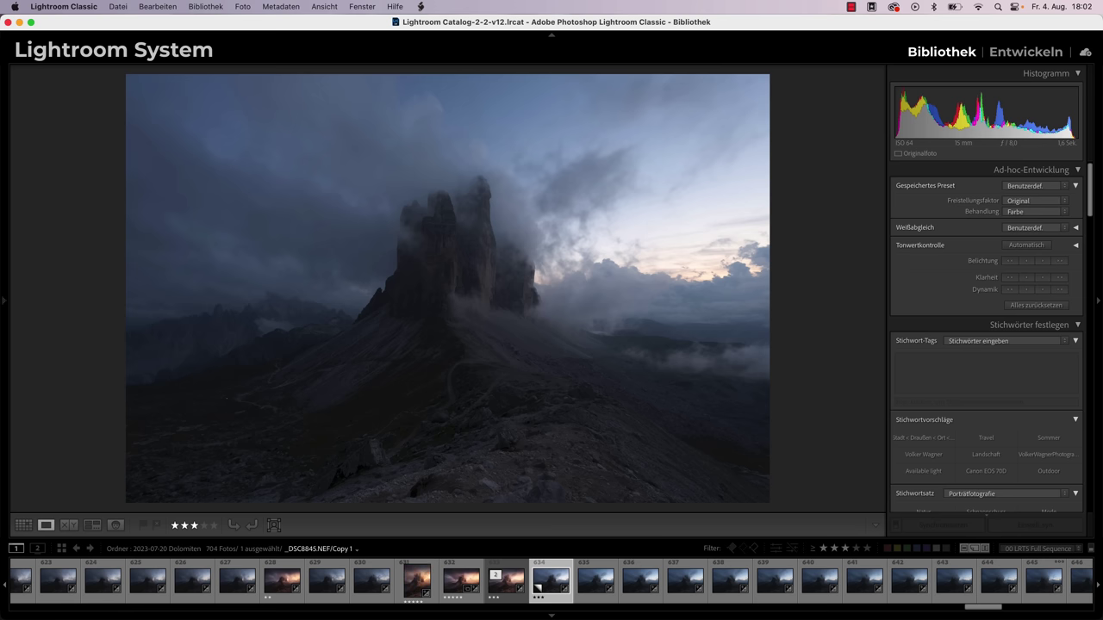
{"action": "key", "text": "super+z"}
{"action": "left_click", "coordinate": [23, 526]}
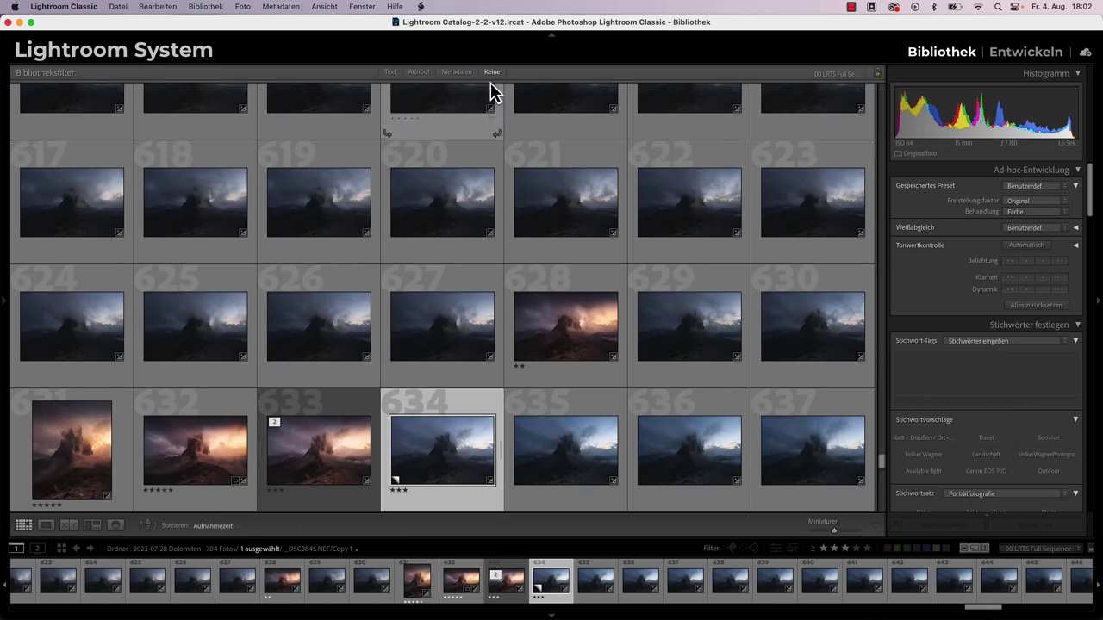
- Filter the grid to three stars or more and rate photos 6 and 12 four stars
{"action": "left_click", "coordinate": [418, 74]}
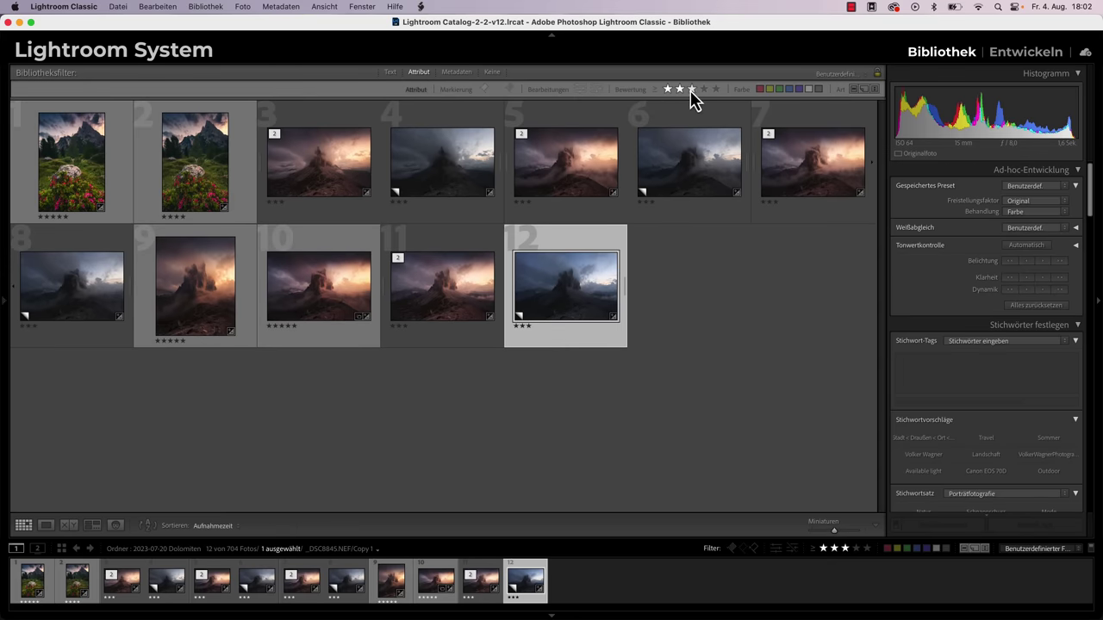
{"action": "left_click", "coordinate": [446, 188]}
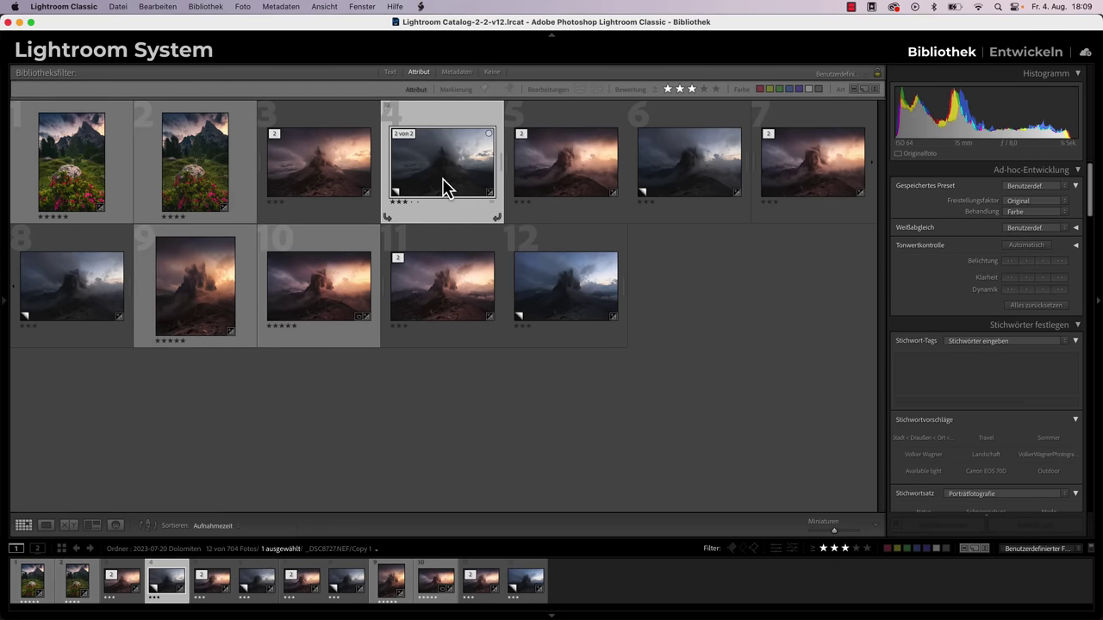
{"action": "left_click", "coordinate": [692, 180]}
{"action": "key", "text": "4"}
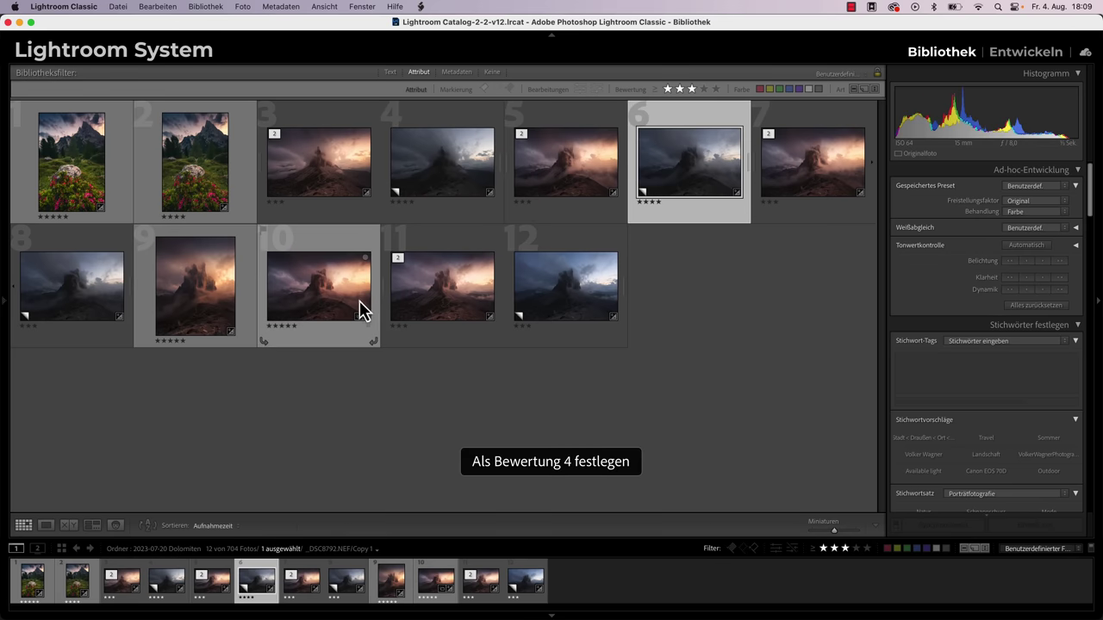
{"action": "left_click", "coordinate": [543, 310]}
{"action": "key", "text": "4"}
- Rate photo 8 four stars, filter to four stars and up, and enlarge photo 3
{"action": "left_click", "coordinate": [76, 295]}
{"action": "key", "text": "4"}
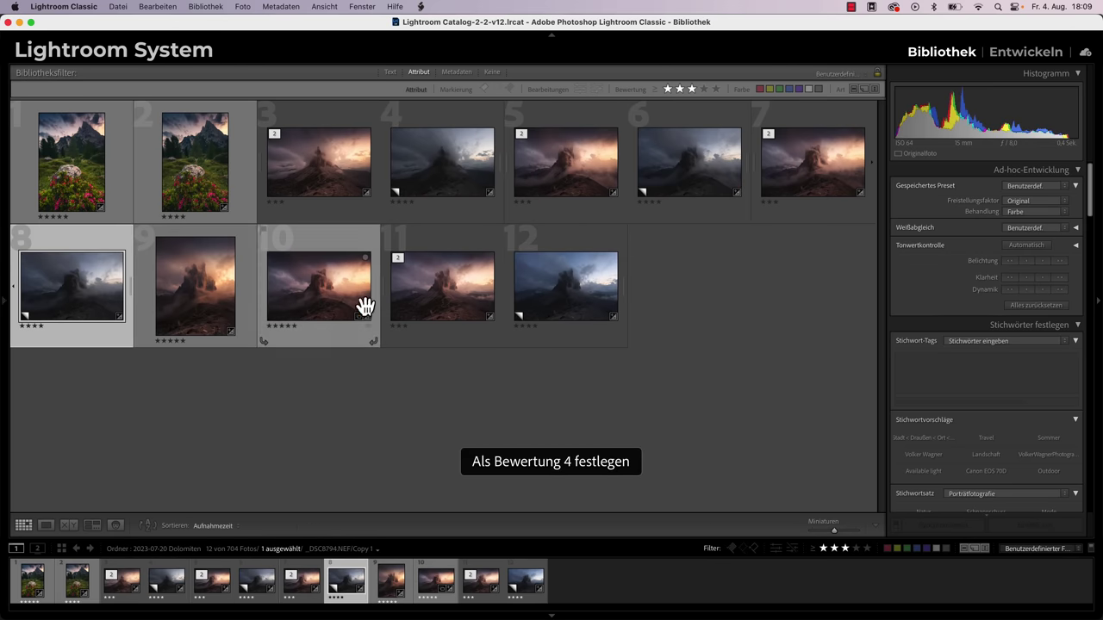
{"action": "left_click", "coordinate": [703, 90]}
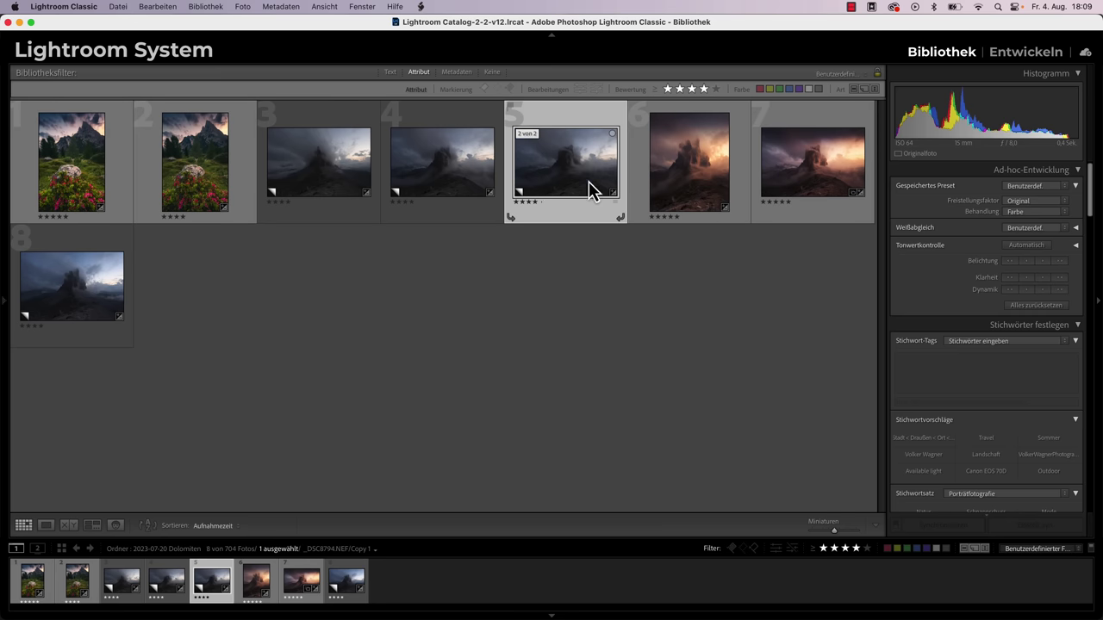
{"action": "double_click", "coordinate": [318, 188]}
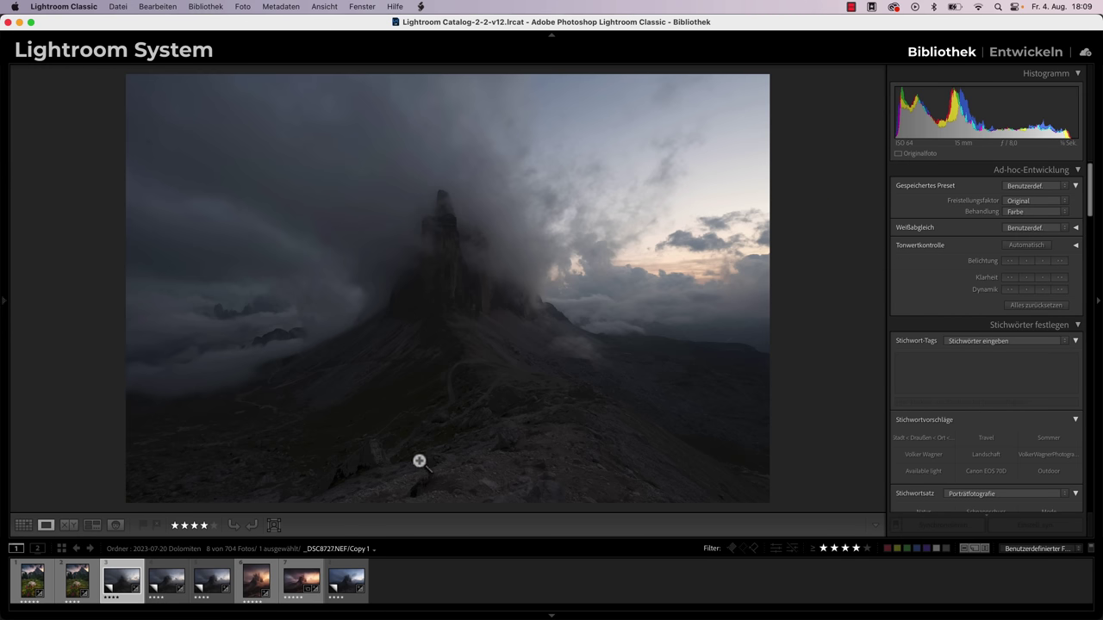
- Compare photo 4, _DSC8794 and _DSC8845, then take _DSC8727 into the Develop module
{"action": "left_click", "coordinate": [173, 593]}
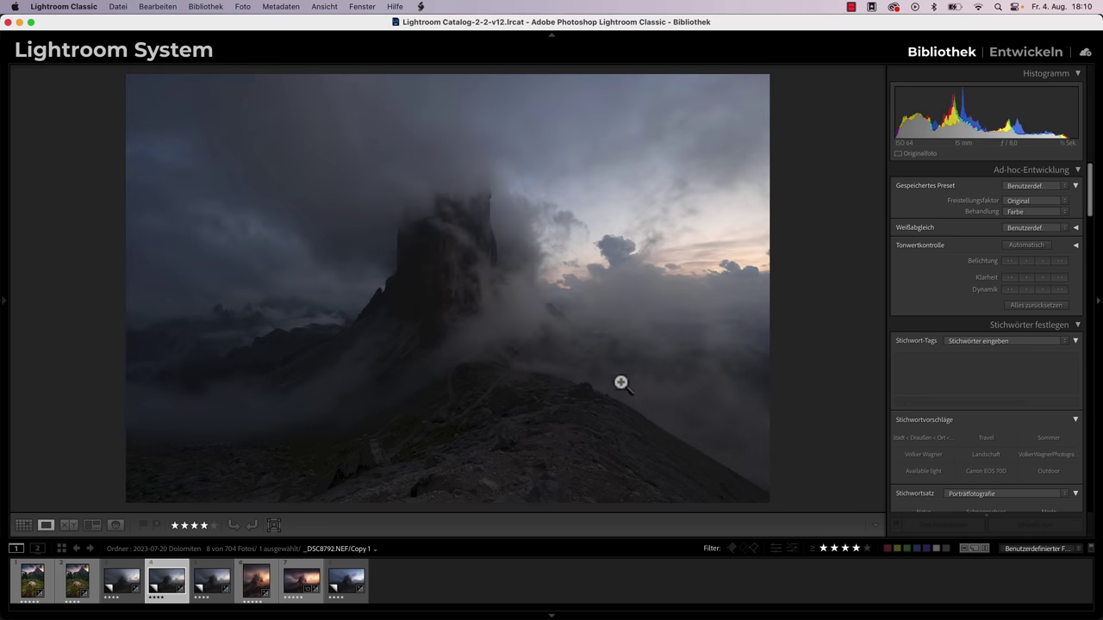
{"action": "left_click", "coordinate": [226, 588]}
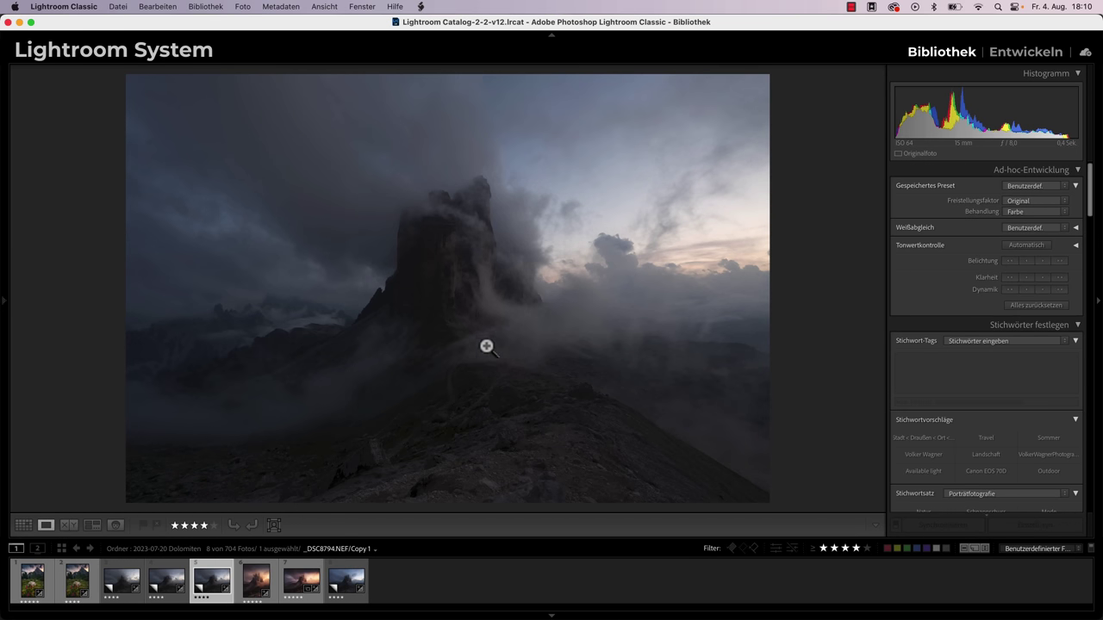
{"action": "left_click", "coordinate": [352, 591]}
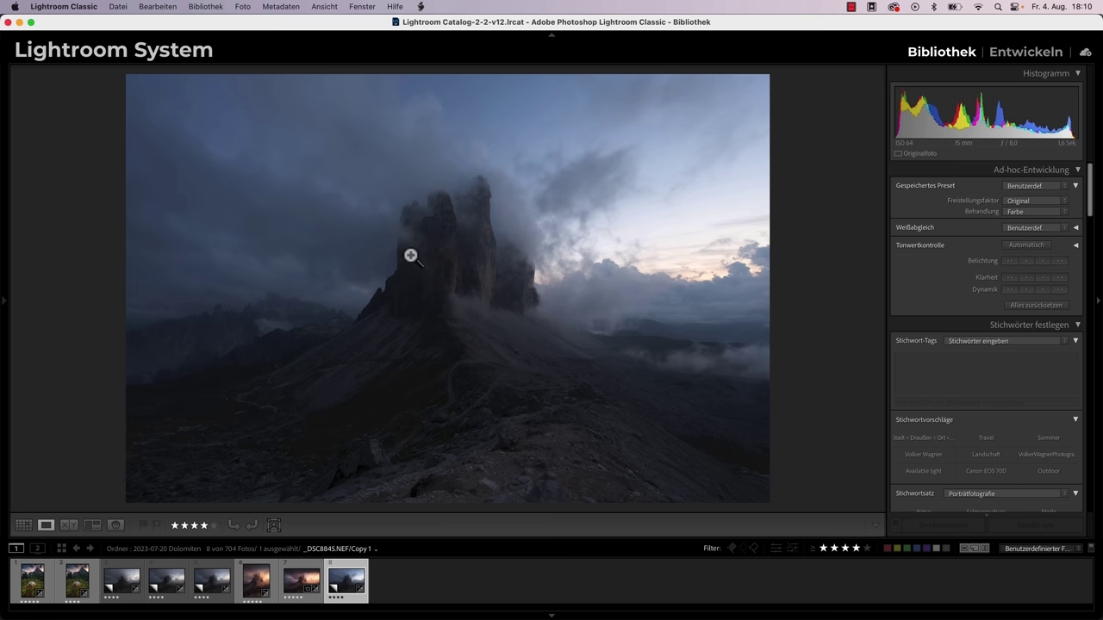
{"action": "left_click", "coordinate": [129, 586]}
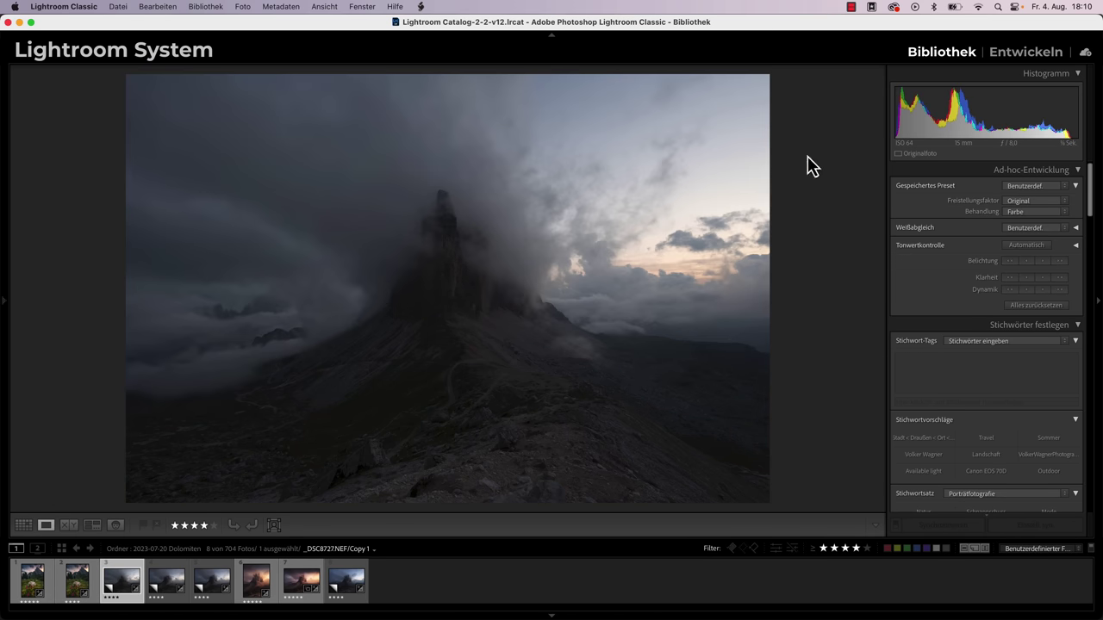
{"action": "left_click", "coordinate": [1004, 55]}
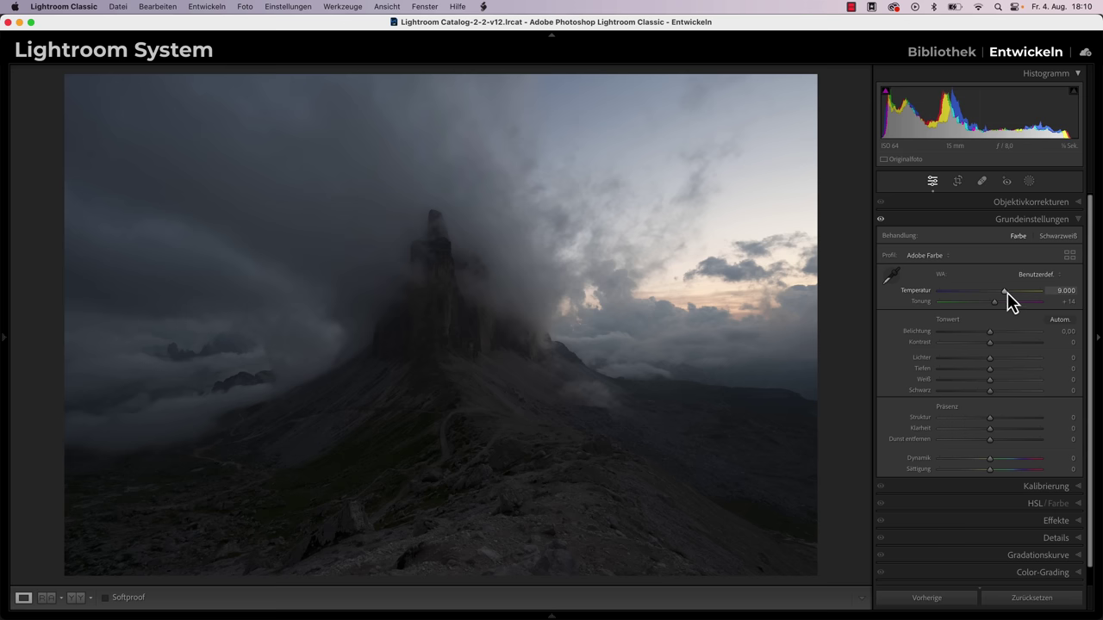
- Set temperature 13.853, tint +25, highlights −50, shadows +50, contrast +20 and whites +40 on _DSC8727
{"action": "left_click_drag", "start_coordinate": [1006, 291], "coordinate": [1020, 301]}
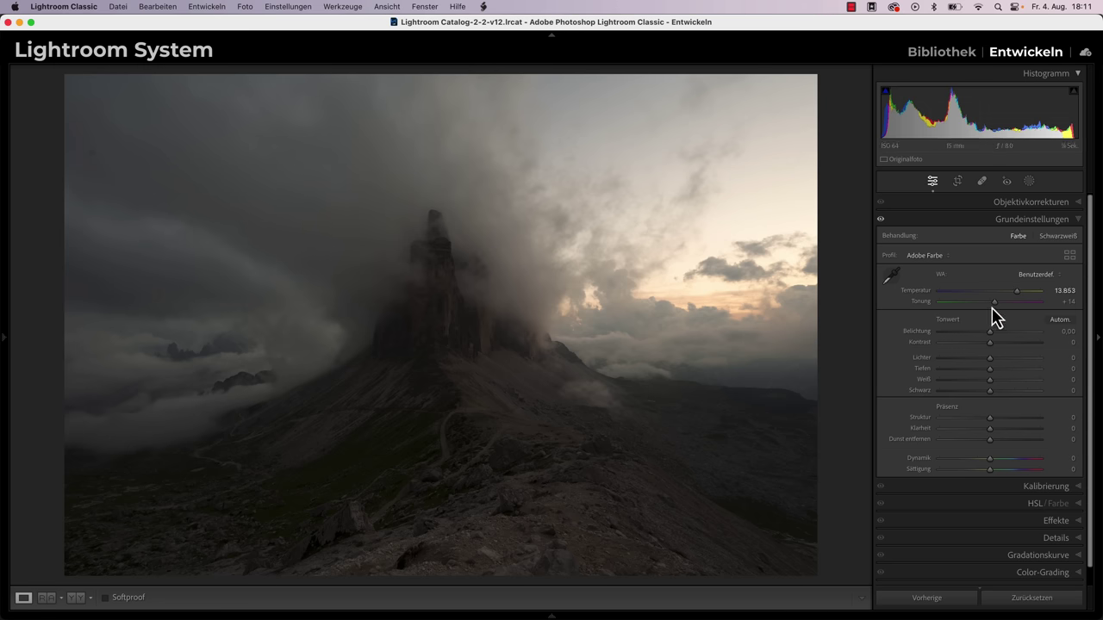
{"action": "left_click_drag", "start_coordinate": [1000, 312], "coordinate": [1001, 312]}
{"action": "left_click", "coordinate": [971, 358]}
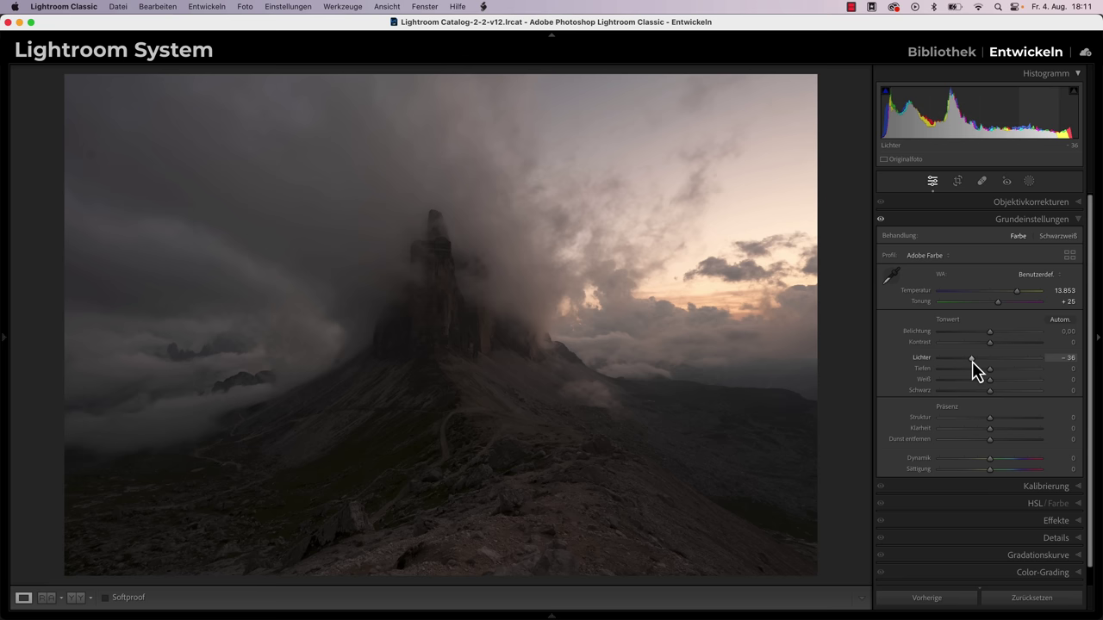
{"action": "mouse_move", "coordinate": [971, 358]}
{"action": "left_mouse_down"}
{"action": "mouse_move", "coordinate": [965, 371]}
{"action": "mouse_move", "coordinate": [1014, 369]}
{"action": "left_mouse_up"}
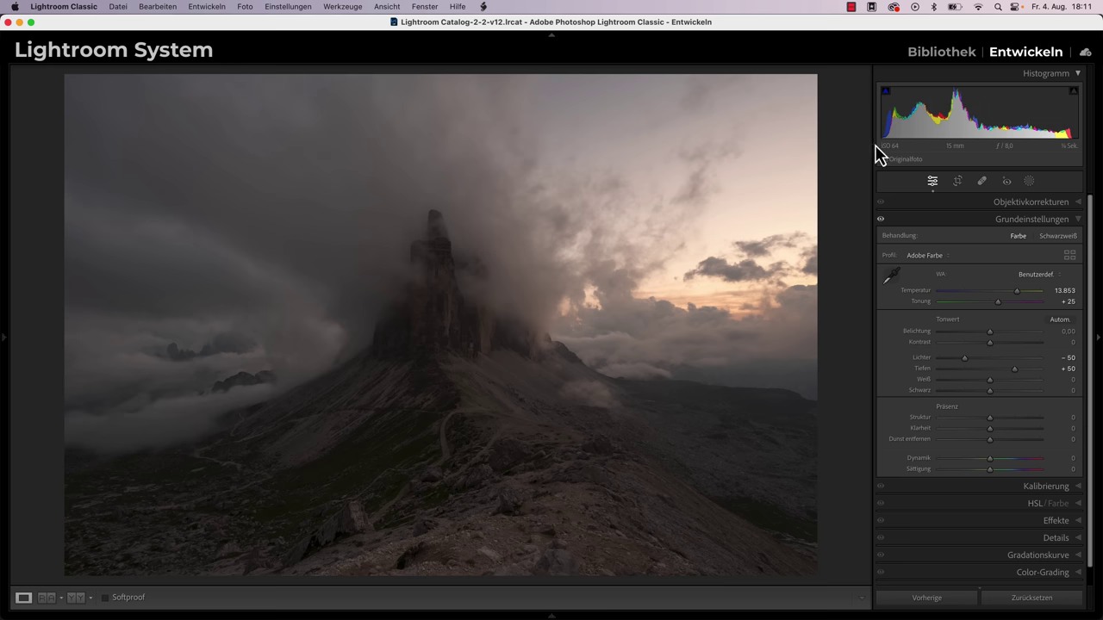
{"action": "left_click_drag", "start_coordinate": [998, 349], "coordinate": [1003, 353]}
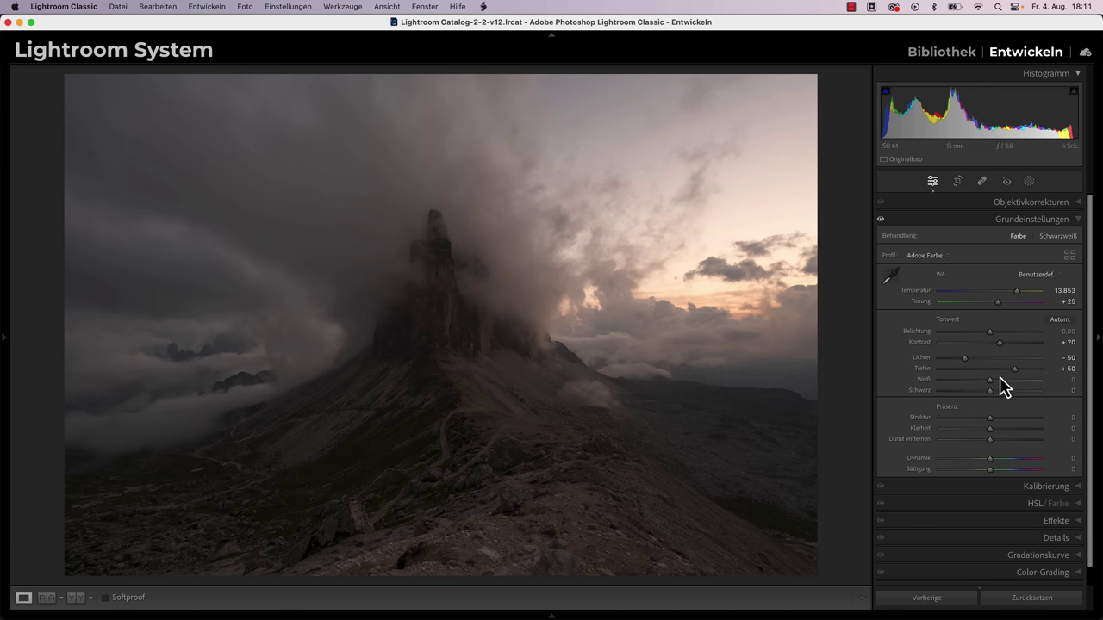
{"action": "left_click_drag", "start_coordinate": [990, 380], "coordinate": [1014, 380]}
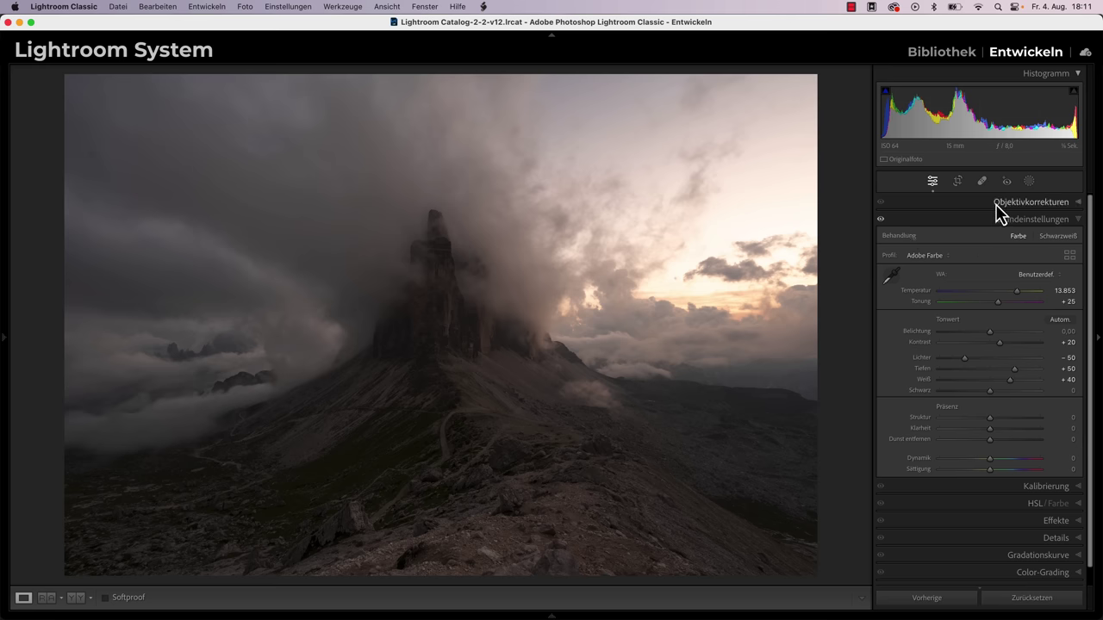
{"action": "left_click", "coordinate": [1028, 182]}
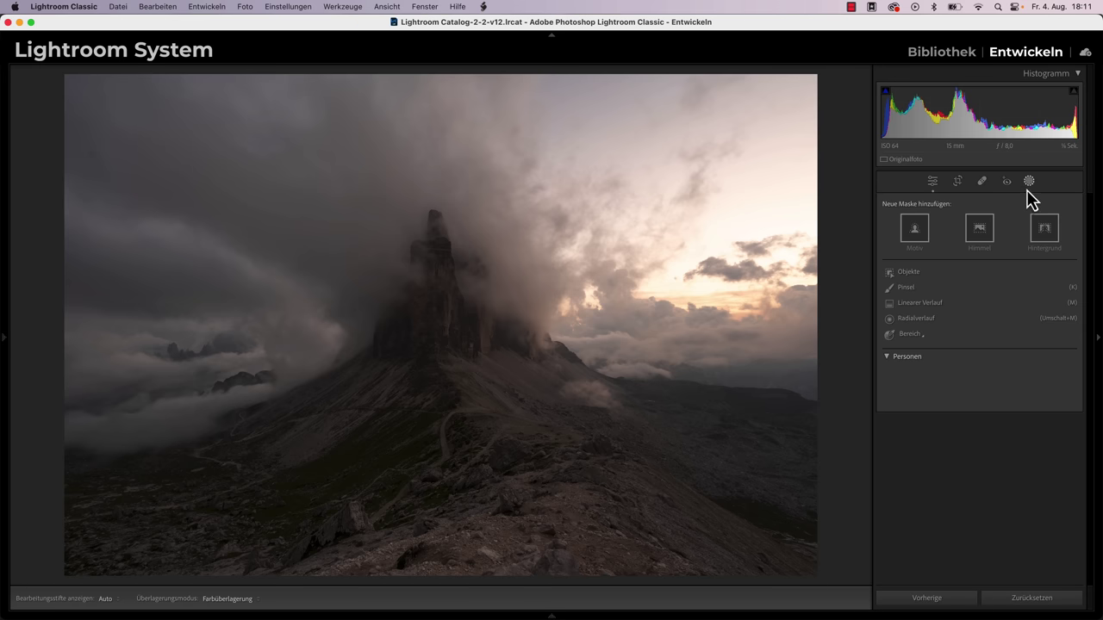
- Add a Himmel (sky) mask with exposure −0.60 and contrast 18
{"action": "left_click", "coordinate": [981, 245]}
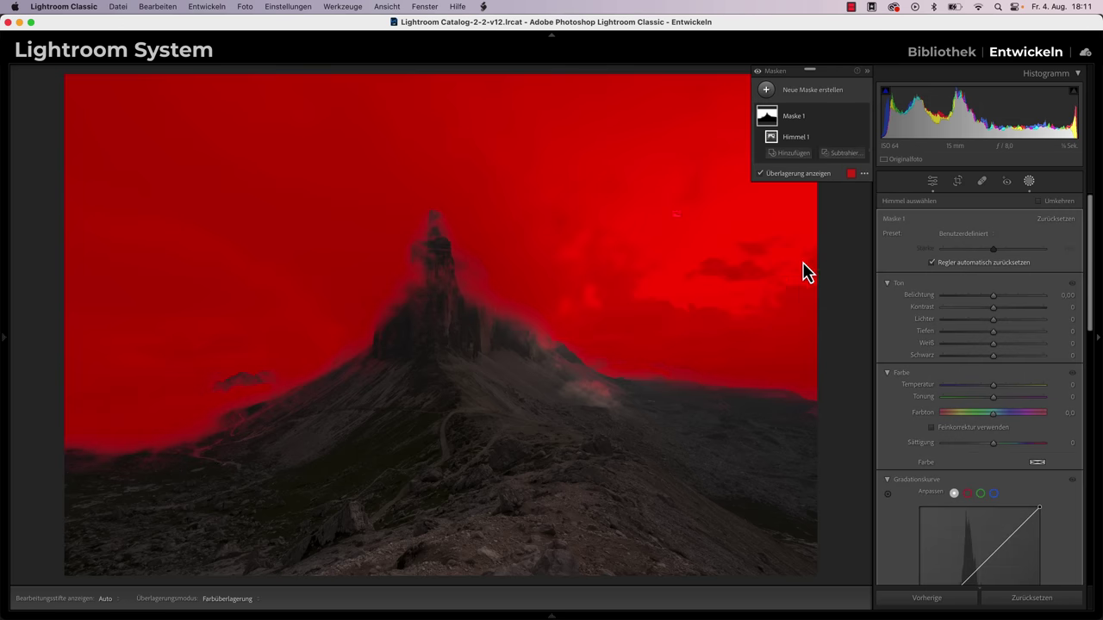
{"action": "left_click_drag", "start_coordinate": [994, 295], "coordinate": [987, 298]}
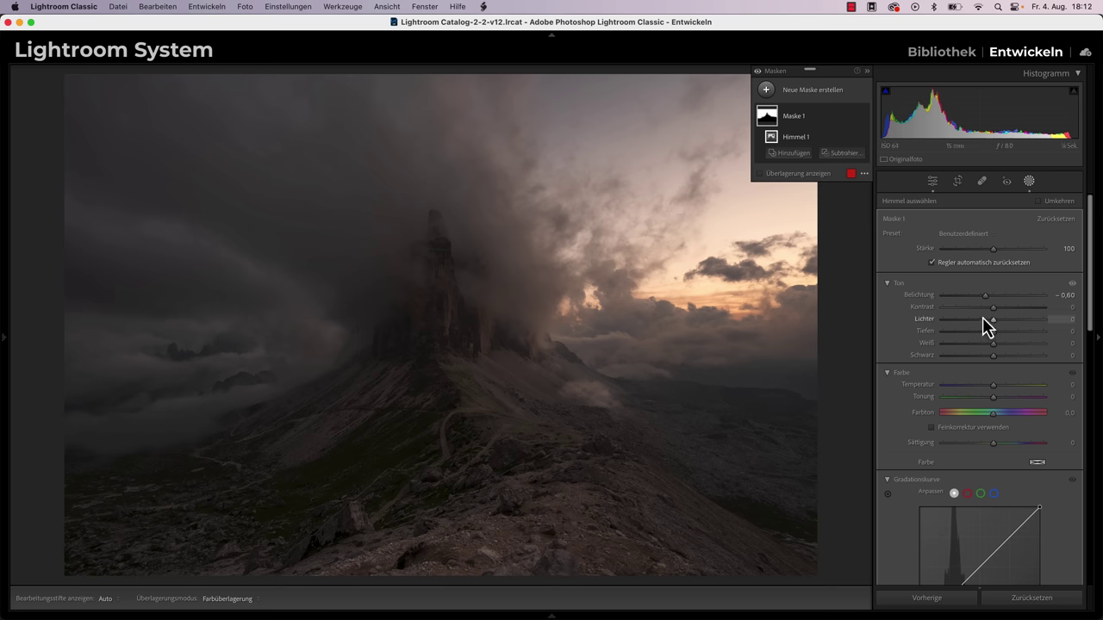
{"action": "left_click_drag", "start_coordinate": [1002, 310], "coordinate": [1005, 310]}
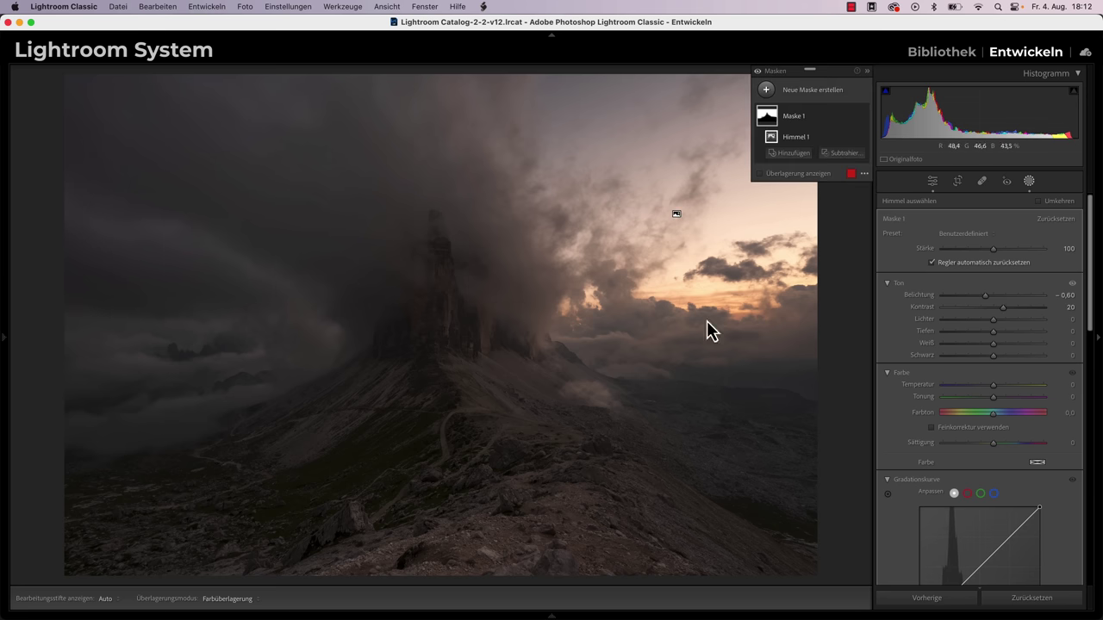
- Build Mask 2 from a sky selection intersected with a top-down linear gradient, exposure −0.75
{"action": "left_click", "coordinate": [807, 91]}
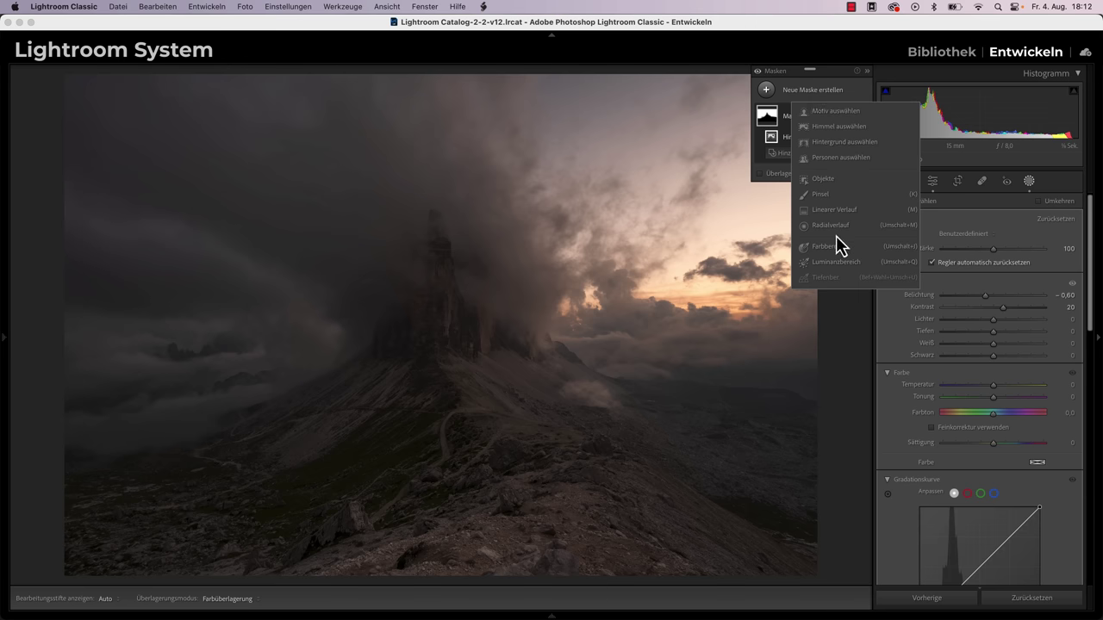
{"action": "left_click", "coordinate": [840, 127]}
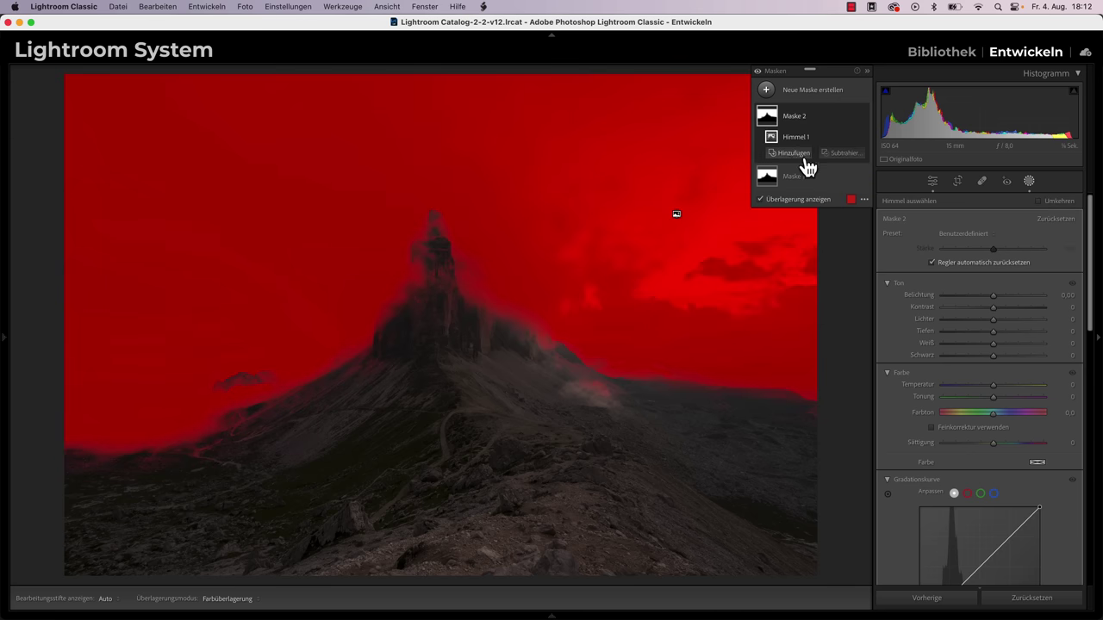
{"action": "left_click", "coordinate": [813, 155], "text": "alt"}
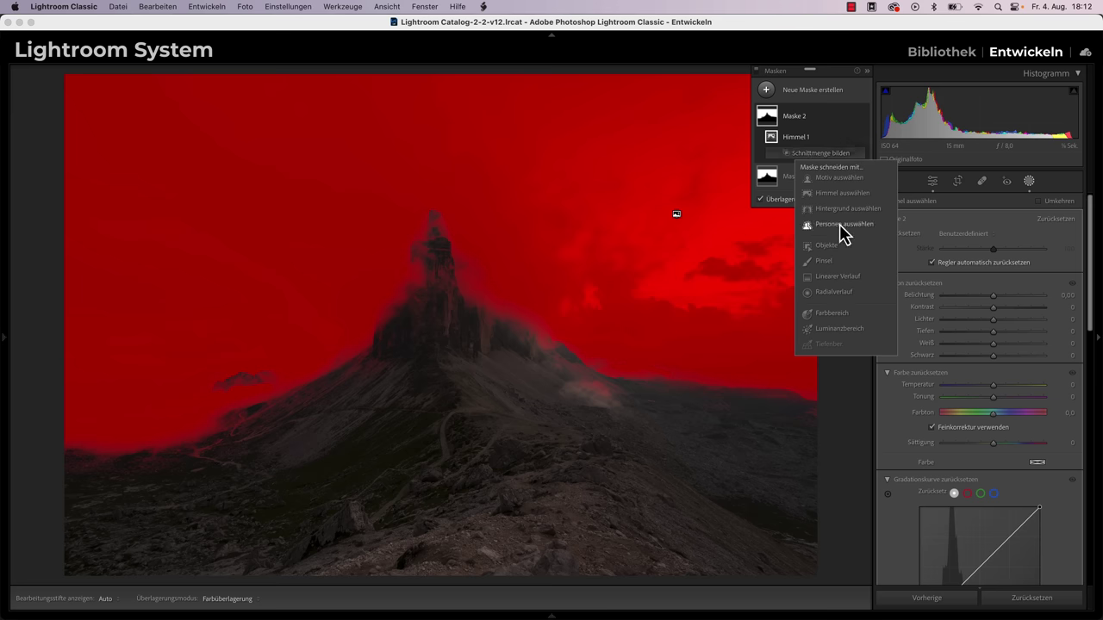
{"action": "left_click", "coordinate": [838, 276]}
{"action": "left_click_drag", "start_coordinate": [451, 106], "coordinate": [439, 402]}
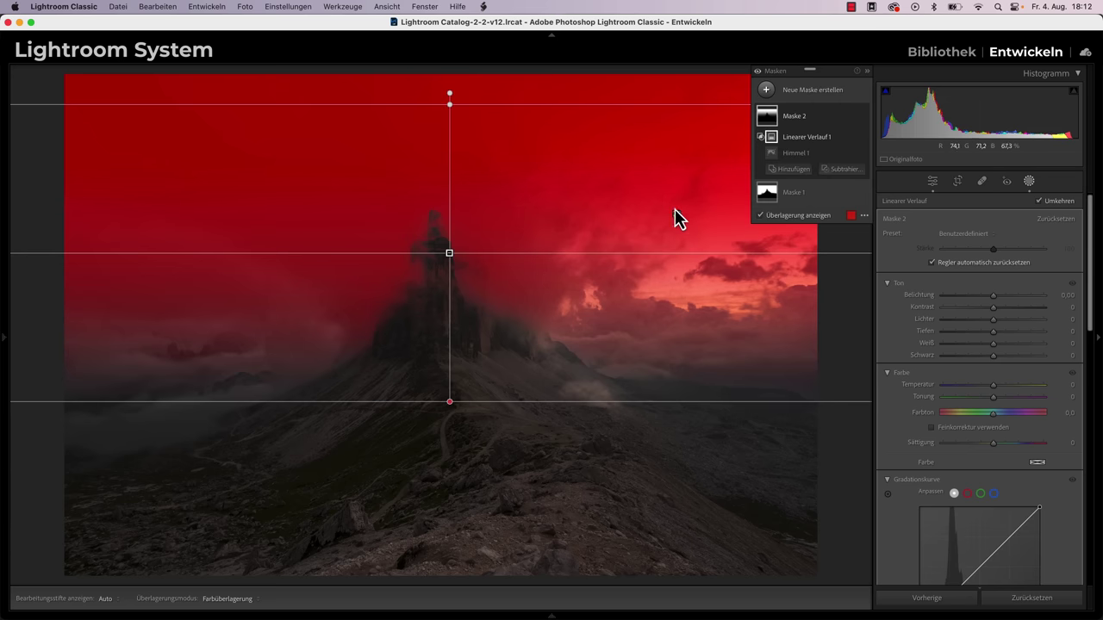
{"action": "mouse_move", "coordinate": [452, 402]}
{"action": "left_mouse_down"}
{"action": "mouse_move", "coordinate": [451, 327]}
{"action": "mouse_move", "coordinate": [449, 354]}
{"action": "left_mouse_up"}
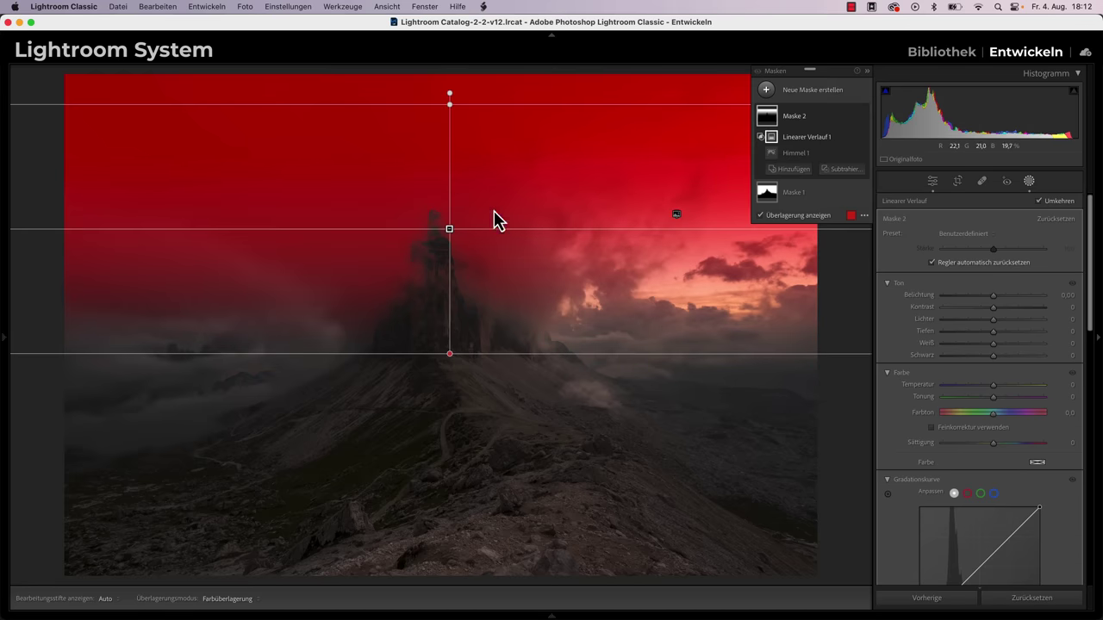
{"action": "left_click_drag", "start_coordinate": [450, 231], "coordinate": [454, 172]}
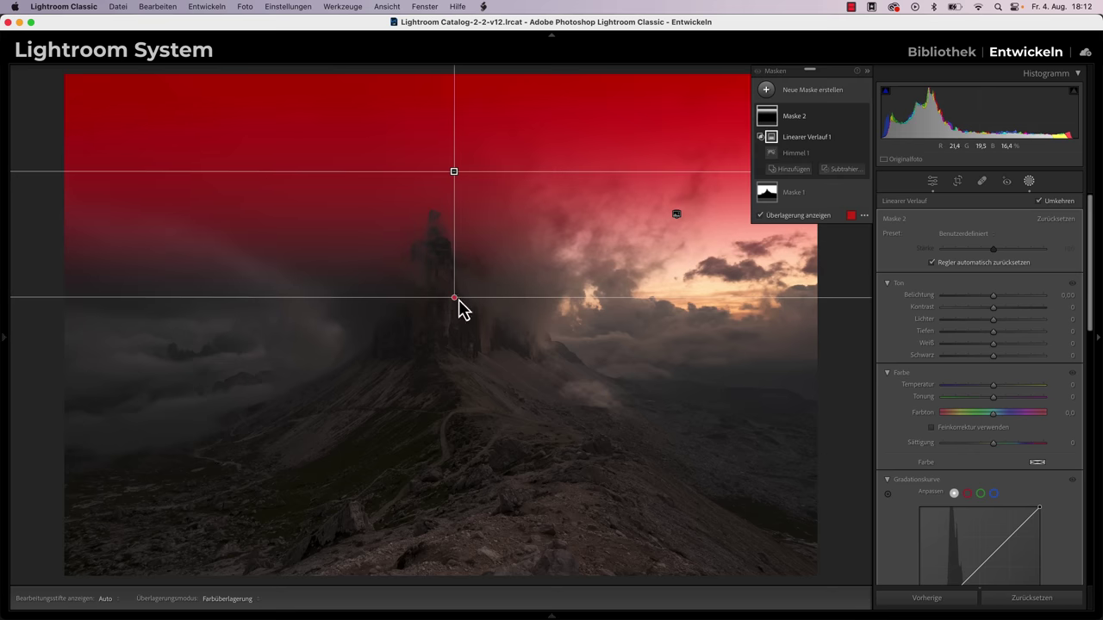
{"action": "left_click_drag", "start_coordinate": [992, 298], "coordinate": [982, 298]}
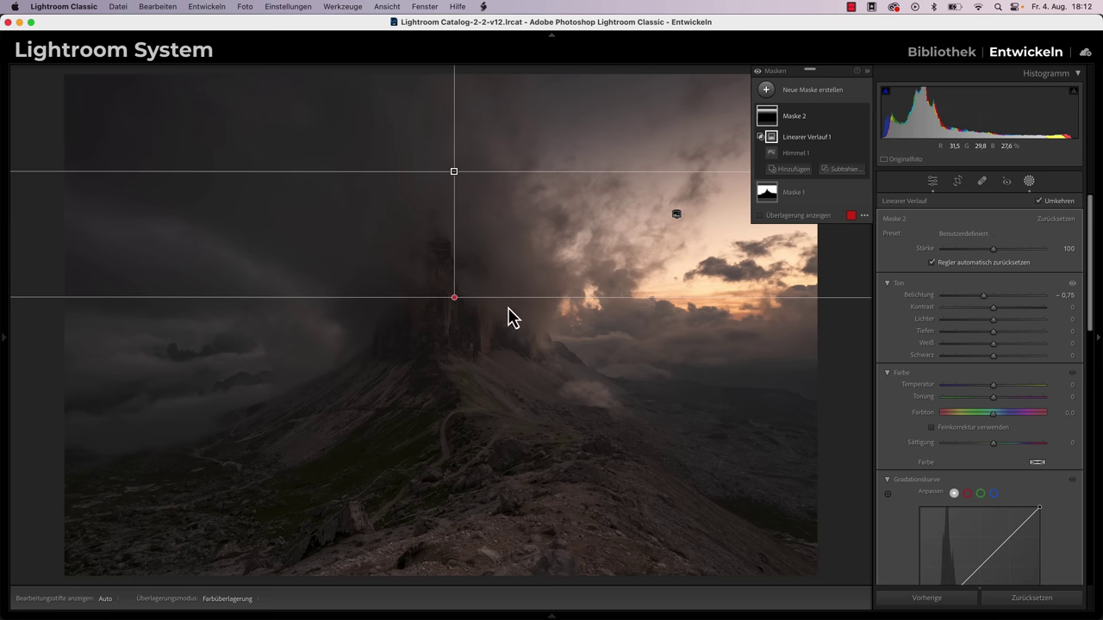
{"action": "left_click", "coordinate": [803, 91]}
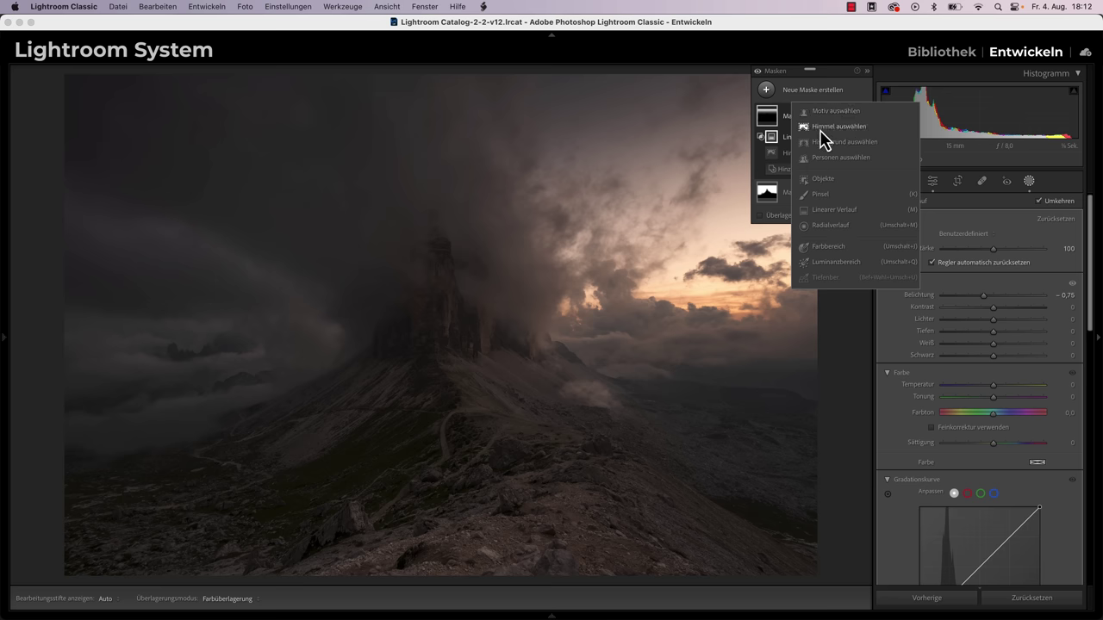
- Create an inverted sky mask (Maske 3) over mountain and foreground, warmed to temperature +15
{"action": "left_click", "coordinate": [823, 129]}
{"action": "left_click", "coordinate": [850, 117]}
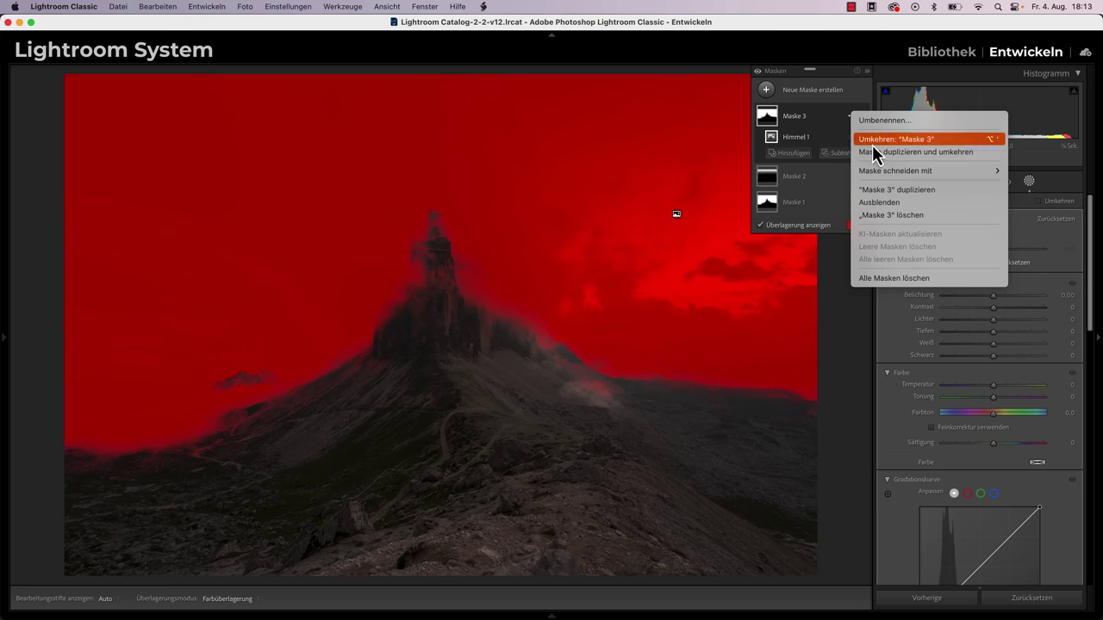
{"action": "left_click", "coordinate": [874, 139]}
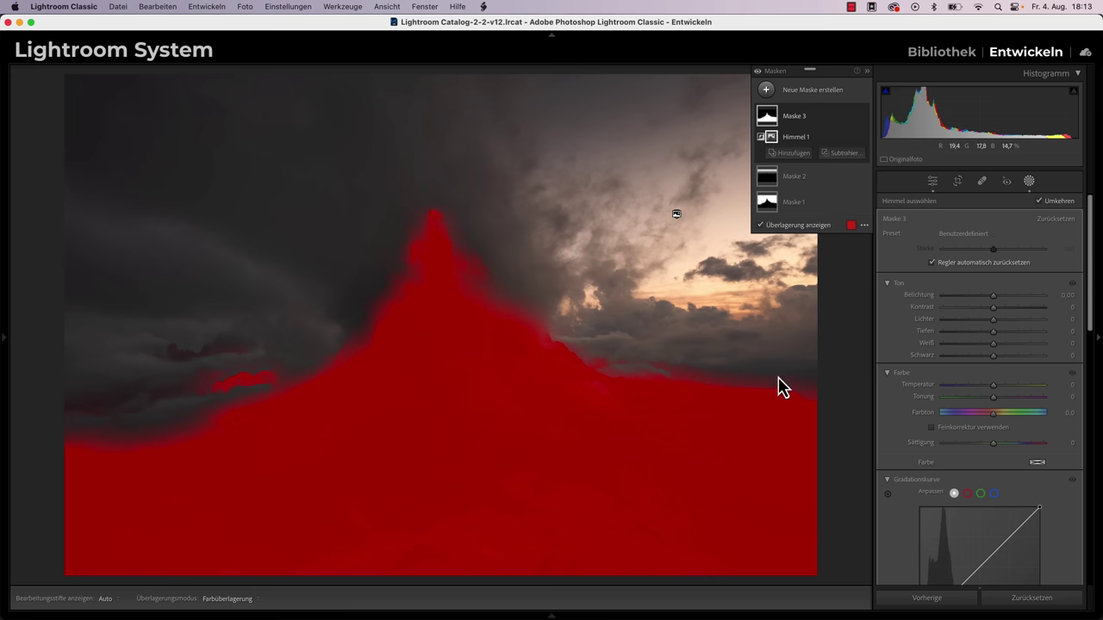
{"action": "left_click_drag", "start_coordinate": [994, 384], "coordinate": [999, 389]}
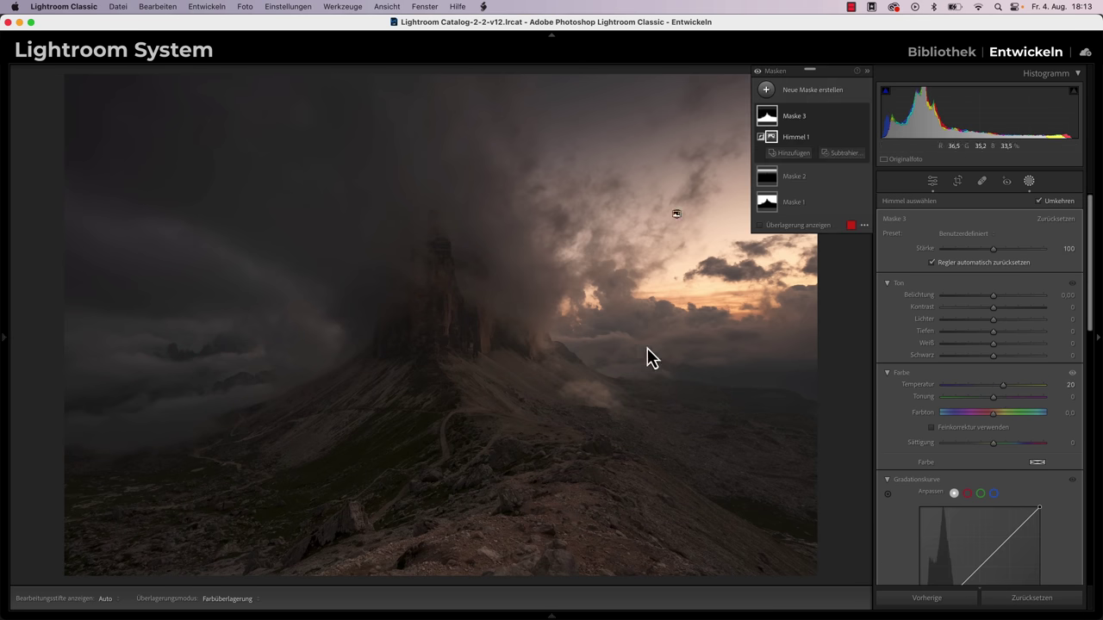
{"action": "left_click", "coordinate": [933, 181]}
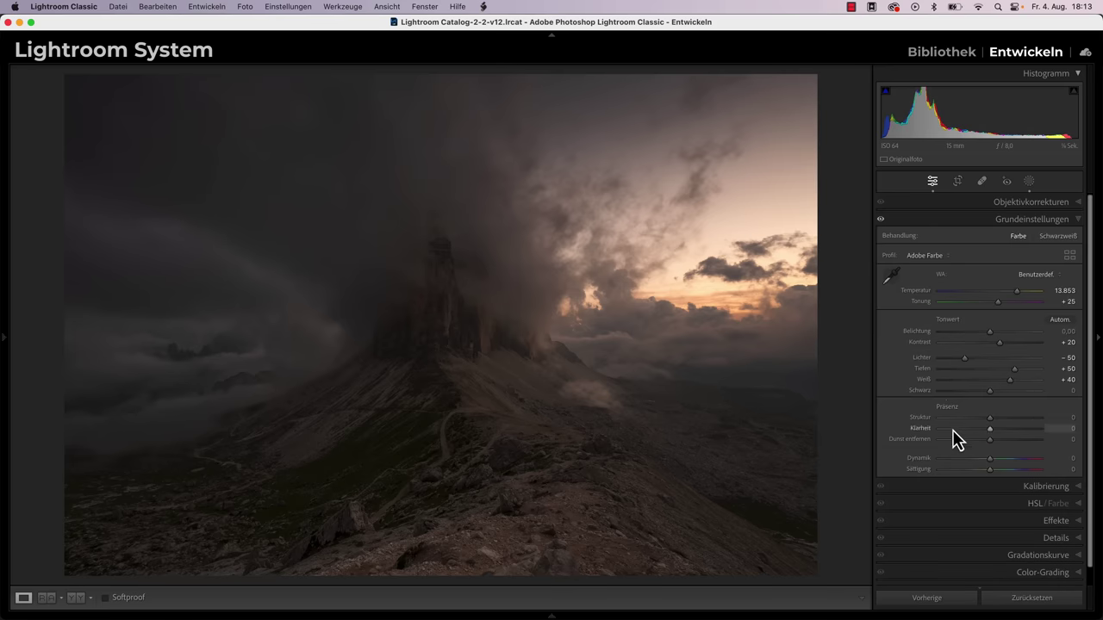
- Set calibration shadow tint +5, red hue +15, green hue −3, blue hue −20, blue saturation +20
{"action": "left_click", "coordinate": [1006, 488]}
{"action": "left_click_drag", "start_coordinate": [989, 383], "coordinate": [982, 385]}
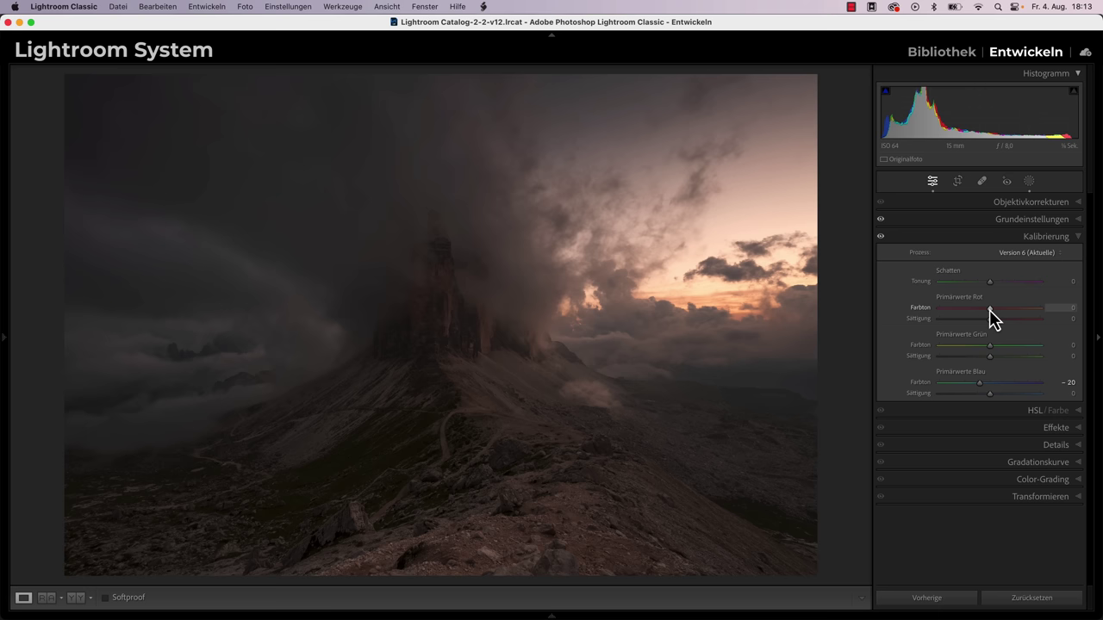
{"action": "left_click", "coordinate": [989, 310]}
{"action": "left_click_drag", "start_coordinate": [991, 317], "coordinate": [997, 318]}
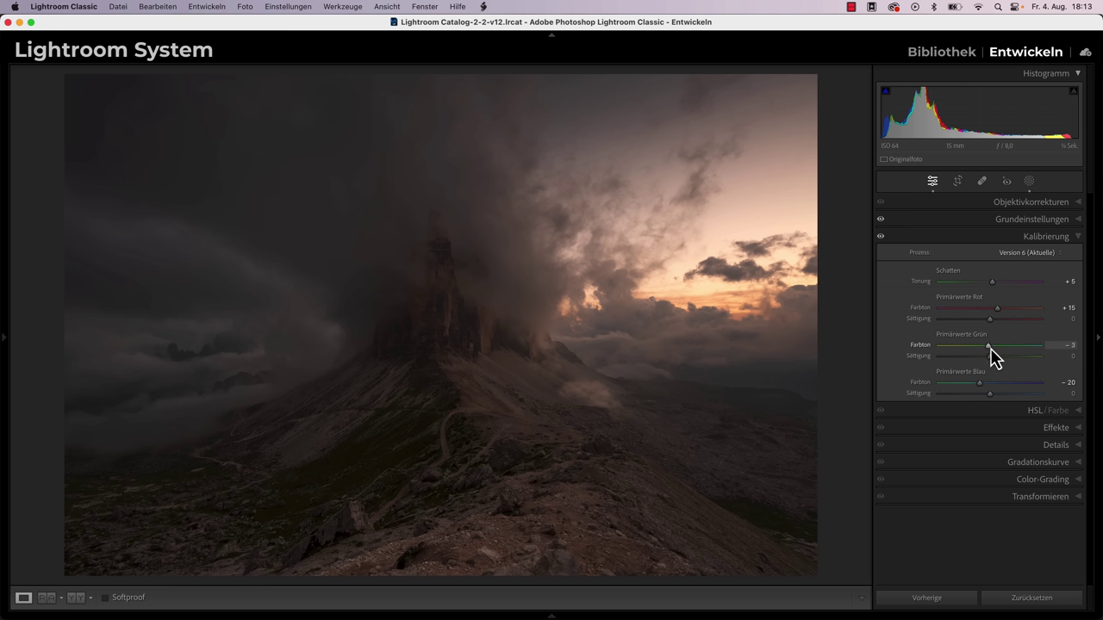
{"action": "left_click_drag", "start_coordinate": [991, 397], "coordinate": [999, 398]}
{"action": "left_click", "coordinate": [1009, 412]}
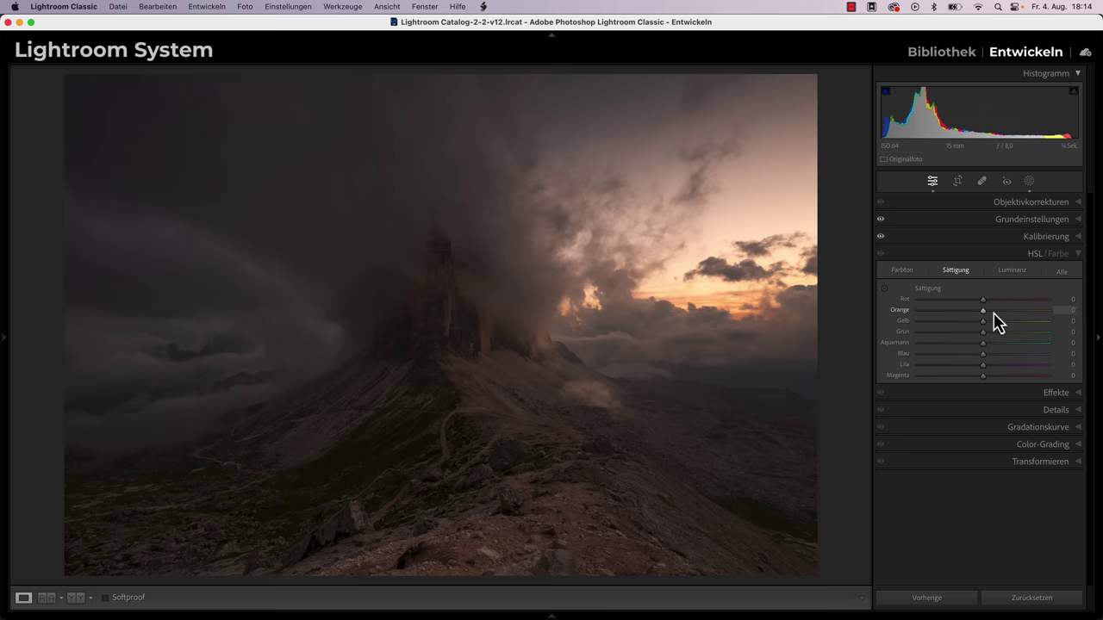
- Tweak orange and purple saturation, then set HSL luminance red +11, orange −9, yellow +10
{"action": "left_click_drag", "start_coordinate": [997, 312], "coordinate": [990, 300]}
{"action": "left_click_drag", "start_coordinate": [983, 366], "coordinate": [991, 372]}
{"action": "left_click", "coordinate": [1008, 272]}
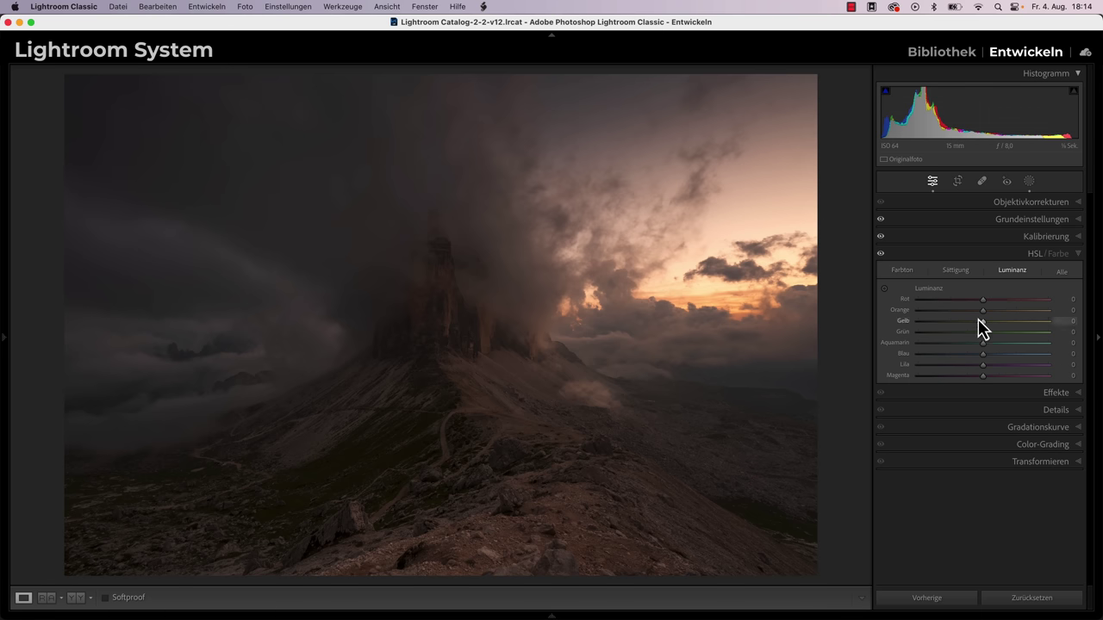
{"action": "left_click_drag", "start_coordinate": [982, 315], "coordinate": [977, 312]}
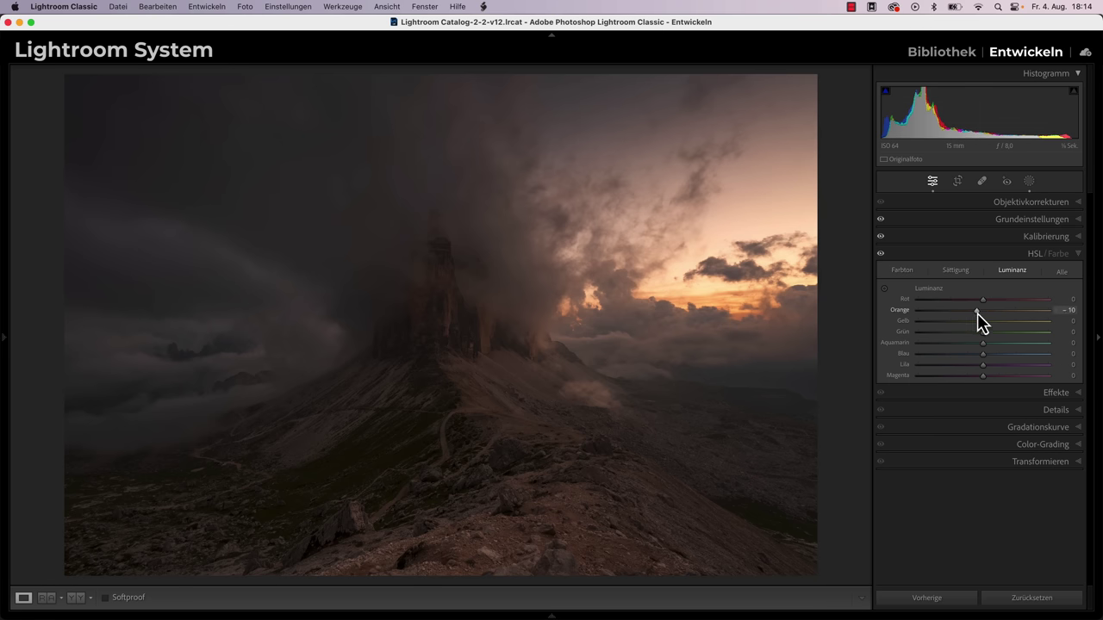
{"action": "left_click_drag", "start_coordinate": [983, 320], "coordinate": [996, 321]}
{"action": "left_click_drag", "start_coordinate": [990, 300], "coordinate": [990, 301]}
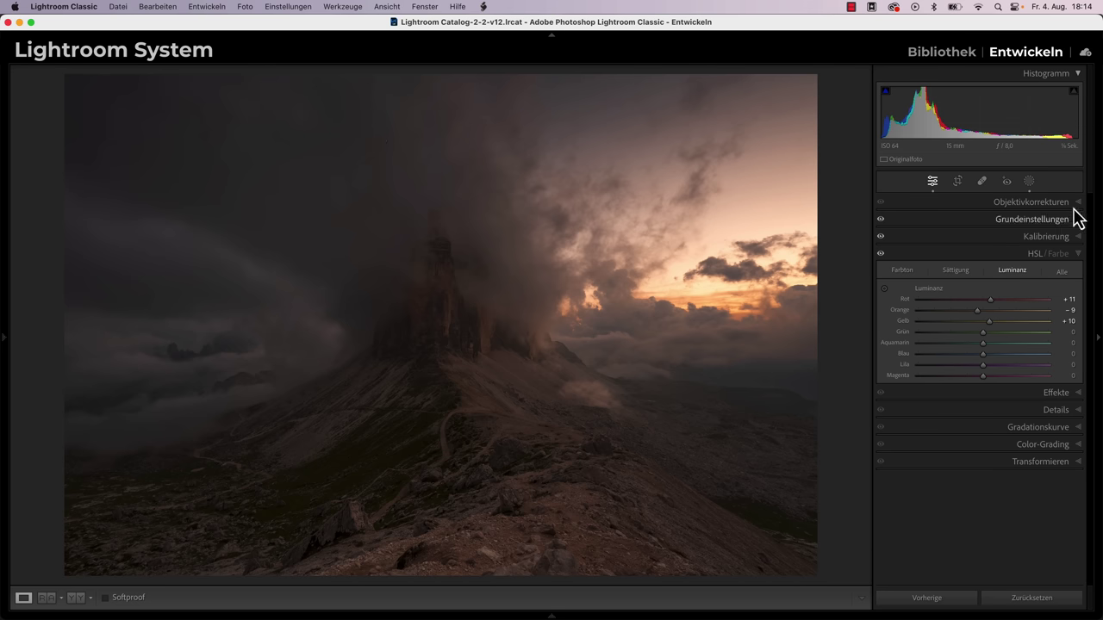
- Cool the sky gradient mask Maske 2 to temperature −19 with tint +8
{"action": "left_click", "coordinate": [1029, 183]}
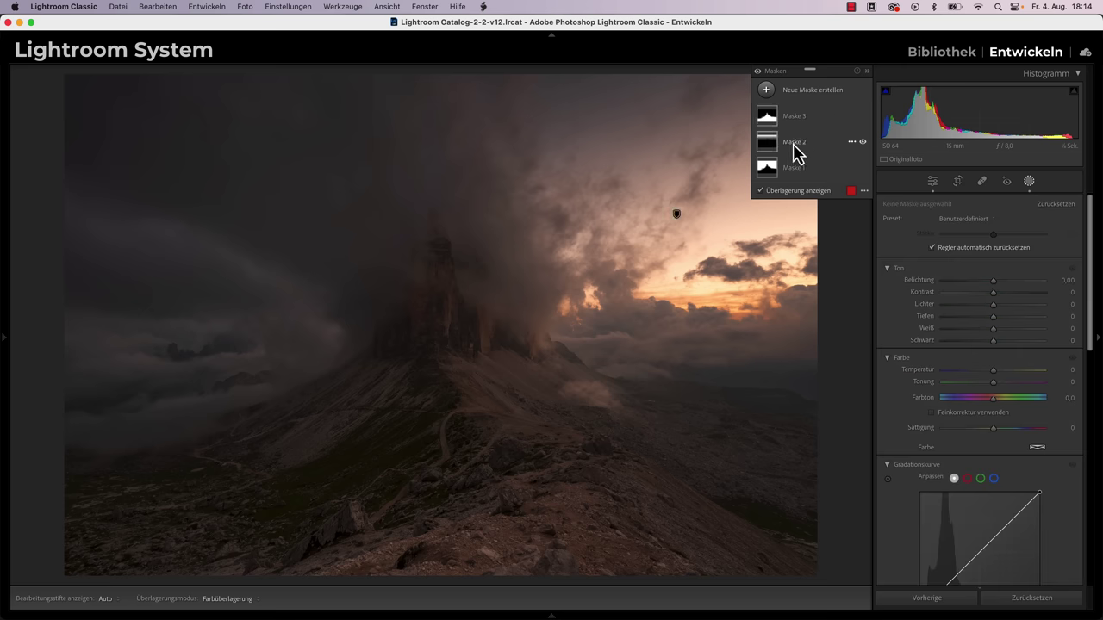
{"action": "left_click", "coordinate": [795, 145]}
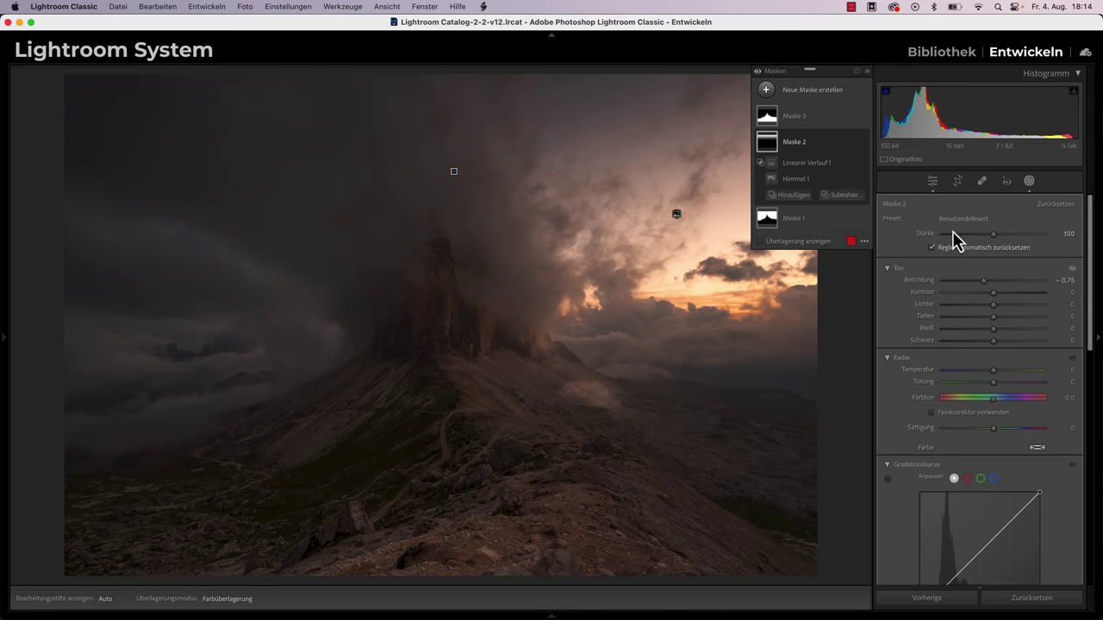
{"action": "left_click_drag", "start_coordinate": [994, 374], "coordinate": [991, 374]}
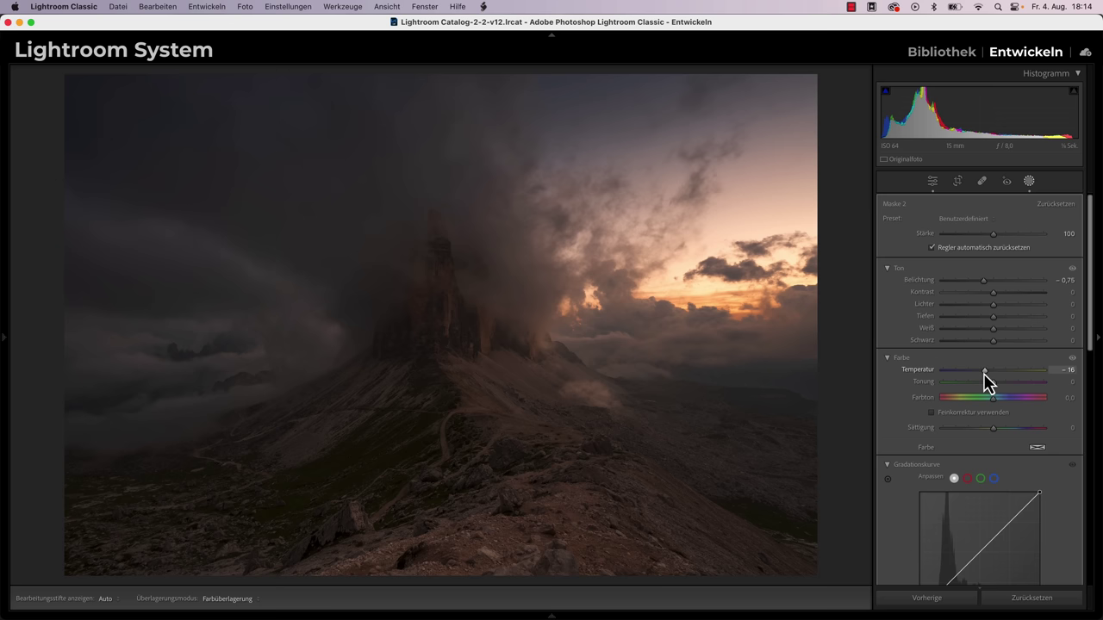
{"action": "left_click_drag", "start_coordinate": [987, 383], "coordinate": [985, 382]}
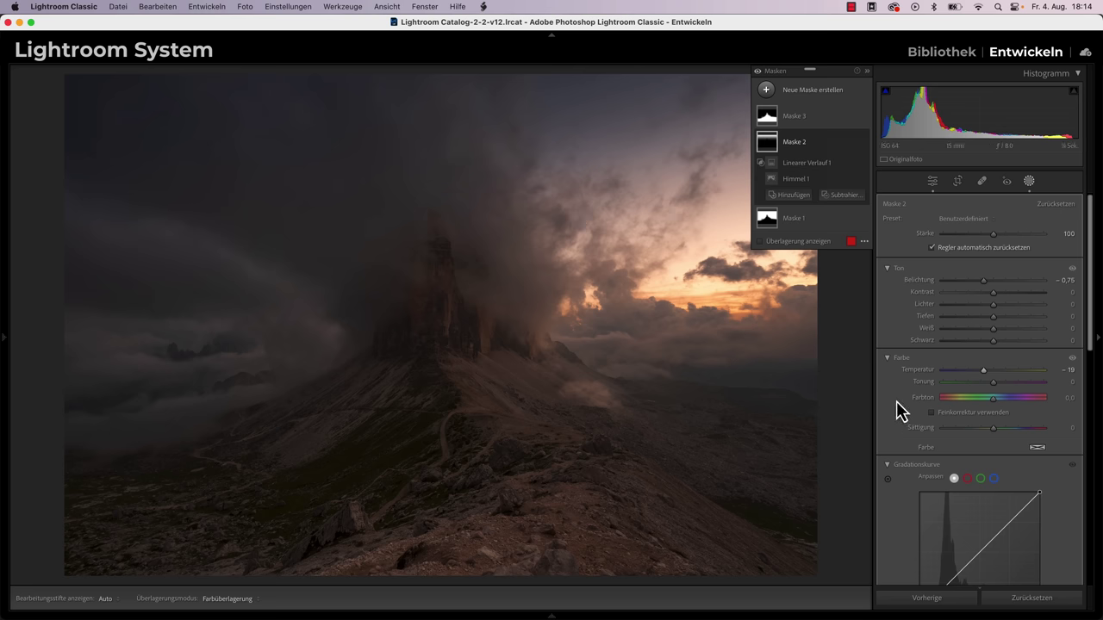
{"action": "left_click_drag", "start_coordinate": [997, 384], "coordinate": [995, 389]}
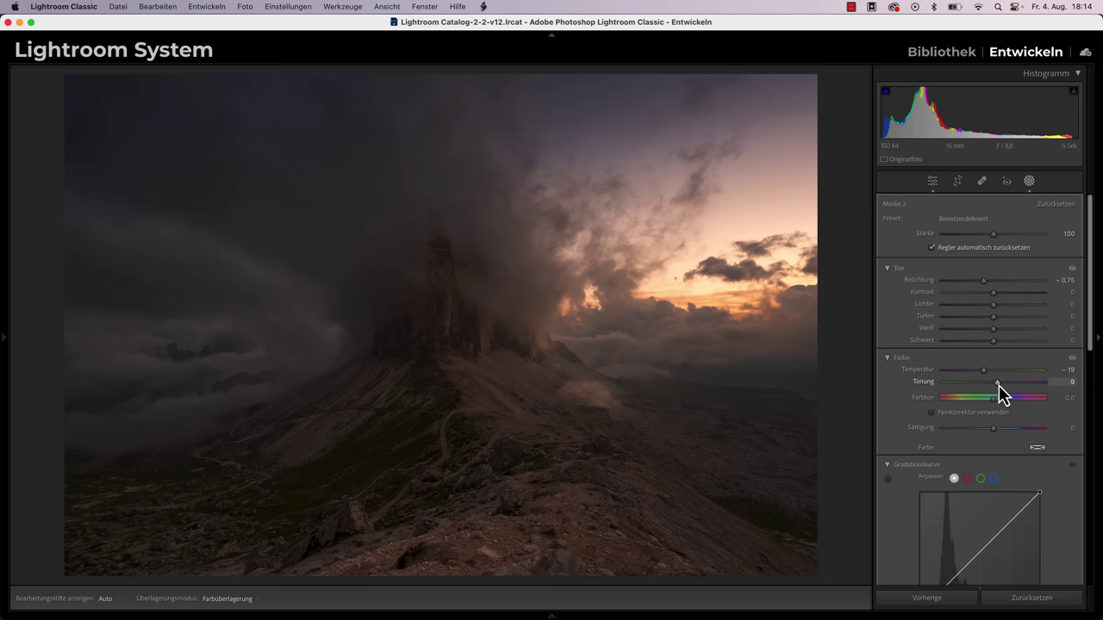
{"action": "left_click_drag", "start_coordinate": [998, 385], "coordinate": [998, 385]}
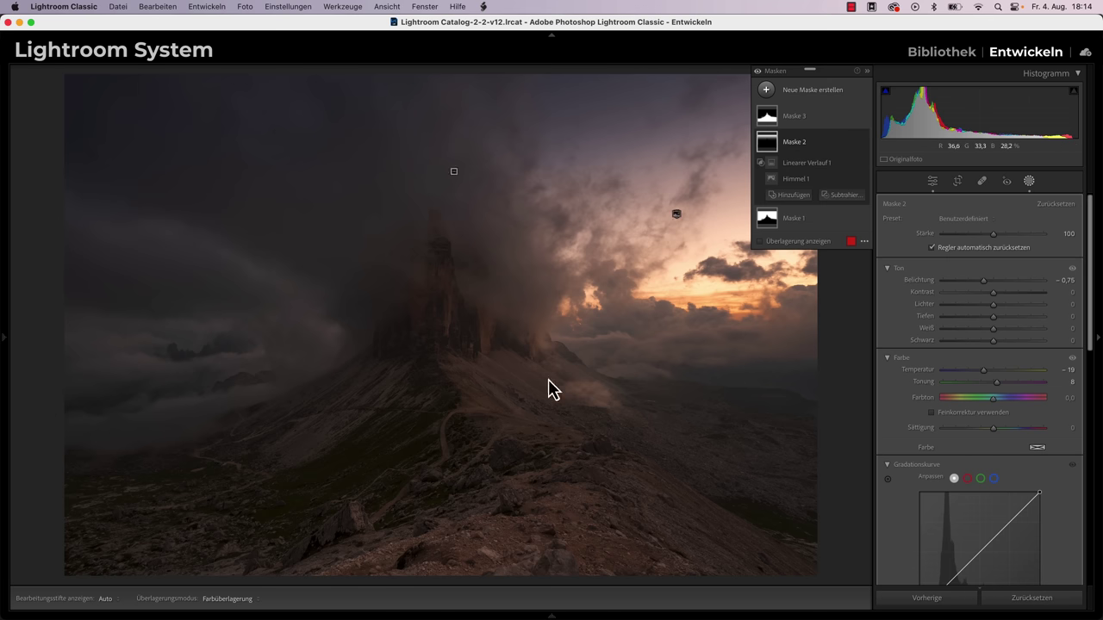
{"action": "left_click", "coordinate": [788, 119]}
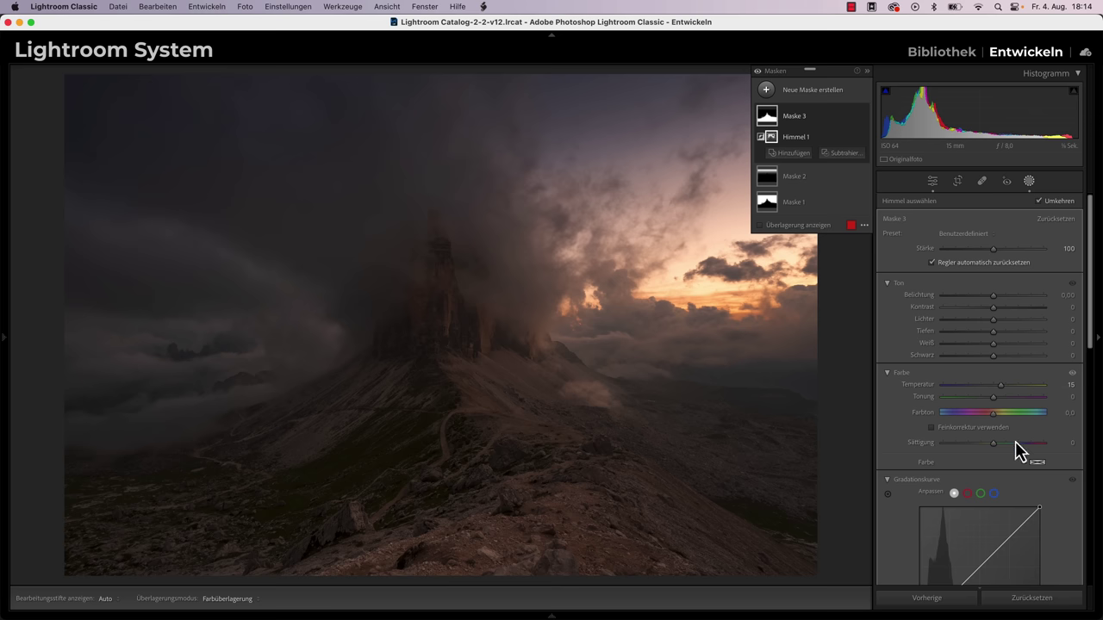
- Tint the landscape mask +8, then lift HSL luminance blue to +50 and aqua to +17
{"action": "left_click_drag", "start_coordinate": [999, 387], "coordinate": [999, 387]}
{"action": "left_click_drag", "start_coordinate": [995, 399], "coordinate": [1000, 399]}
{"action": "left_click", "coordinate": [934, 183]}
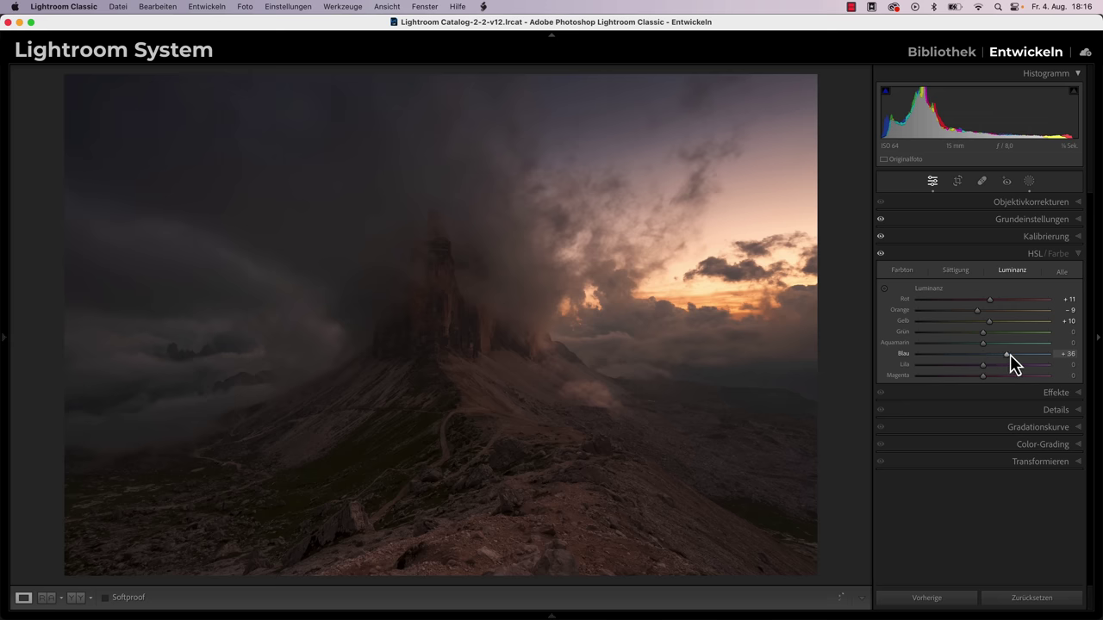
{"action": "mouse_move", "coordinate": [1018, 355]}
{"action": "left_mouse_down"}
{"action": "mouse_move", "coordinate": [997, 343]}
{"action": "mouse_move", "coordinate": [1017, 354]}
{"action": "left_mouse_up"}
- Set Basic exposure +0.50, contrast +30, whites +20, blacks −10, temperature 13,238, tint +30
{"action": "left_click", "coordinate": [1013, 217]}
{"action": "left_click_drag", "start_coordinate": [992, 332], "coordinate": [1006, 351]}
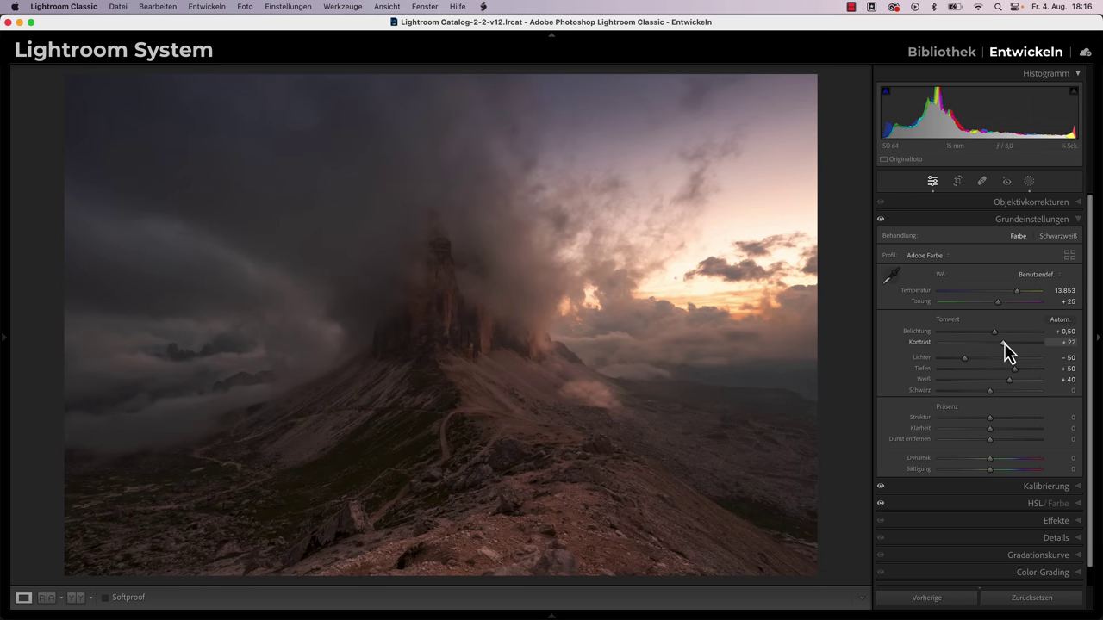
{"action": "mouse_move", "coordinate": [989, 390]}
{"action": "left_mouse_down"}
{"action": "mouse_move", "coordinate": [986, 405]}
{"action": "mouse_move", "coordinate": [1000, 381]}
{"action": "left_mouse_up"}
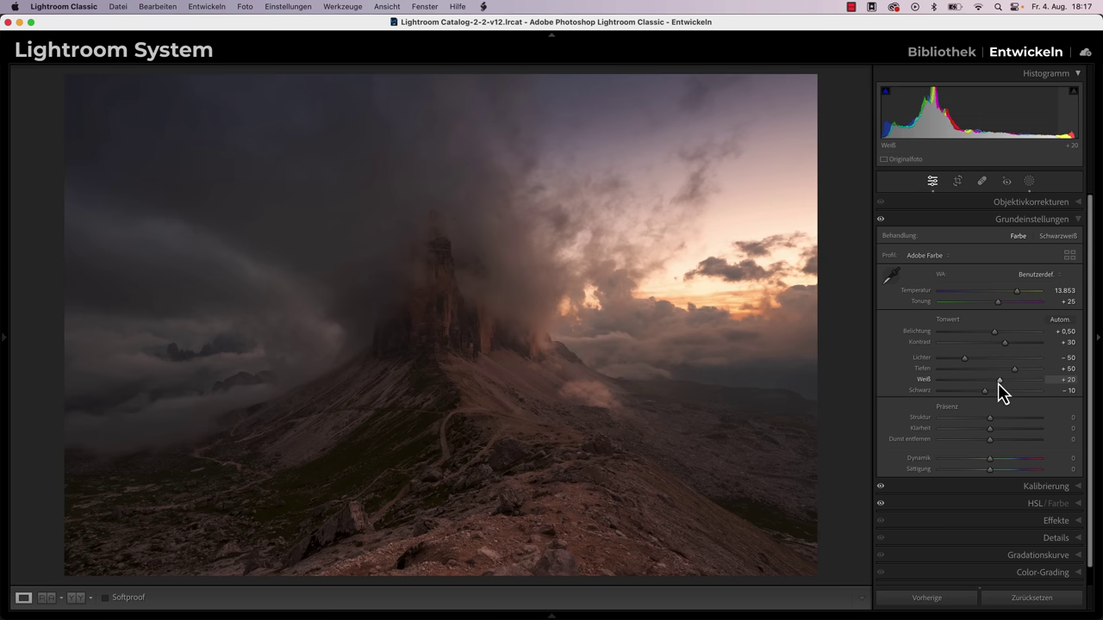
{"action": "left_click_drag", "start_coordinate": [1017, 291], "coordinate": [1014, 291]}
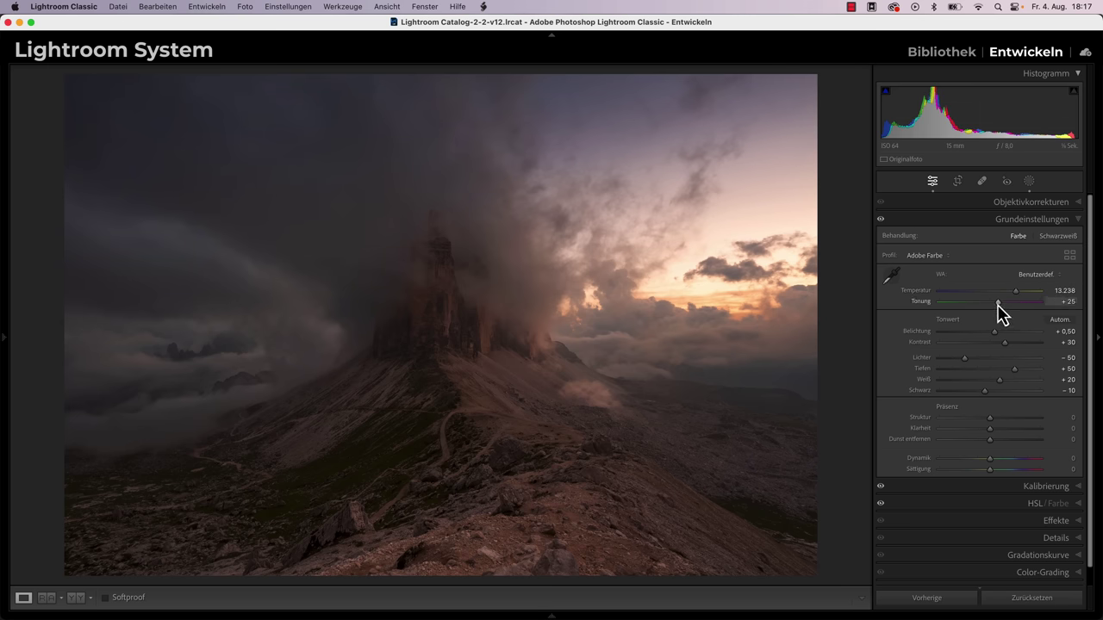
{"action": "left_click_drag", "start_coordinate": [999, 304], "coordinate": [1000, 305]}
- Set the calibration green primary hue to −20
{"action": "left_click", "coordinate": [1034, 486]}
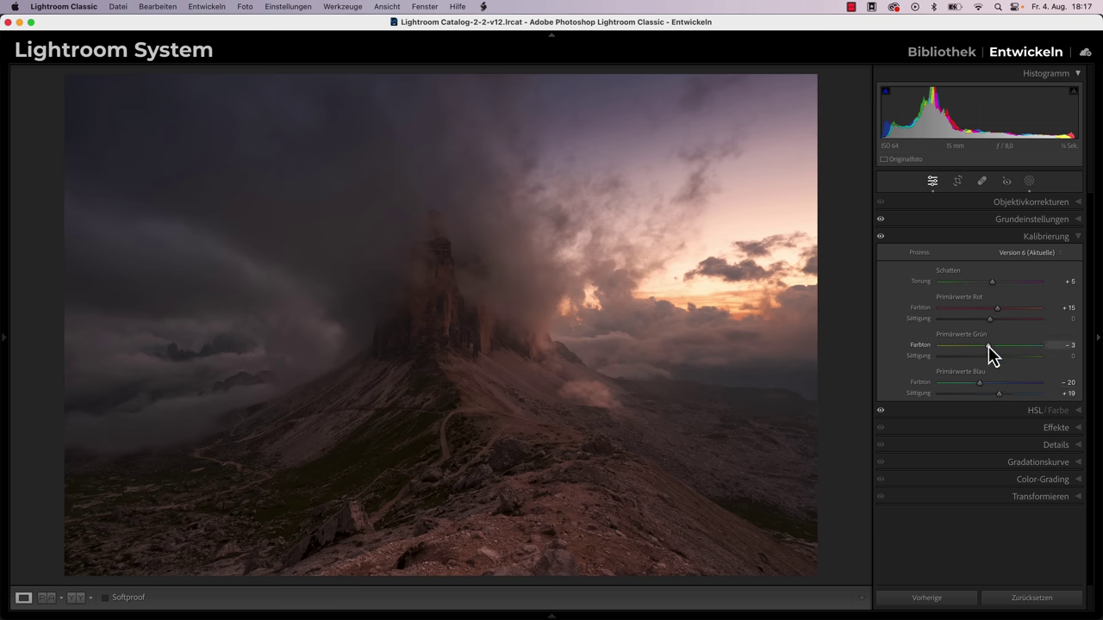
{"action": "left_click_drag", "start_coordinate": [988, 346], "coordinate": [982, 347]}
{"action": "left_click_drag", "start_coordinate": [980, 347], "coordinate": [978, 347]}
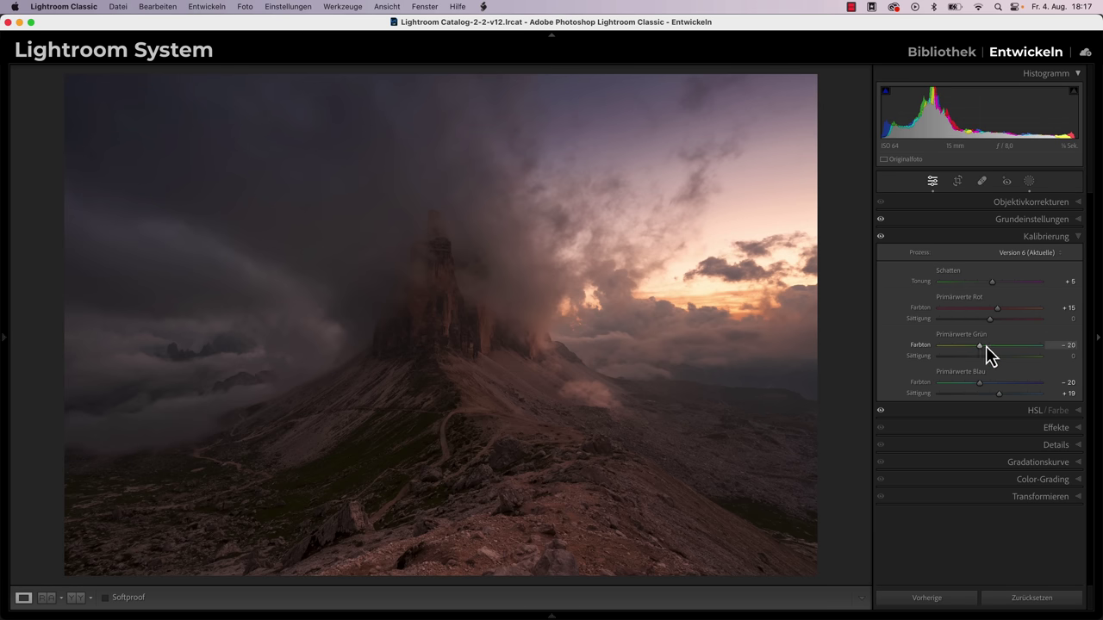
- Add two blue-channel tone curve points lowering blue slightly (192→188, 67→64)
{"action": "left_click", "coordinate": [1018, 470]}
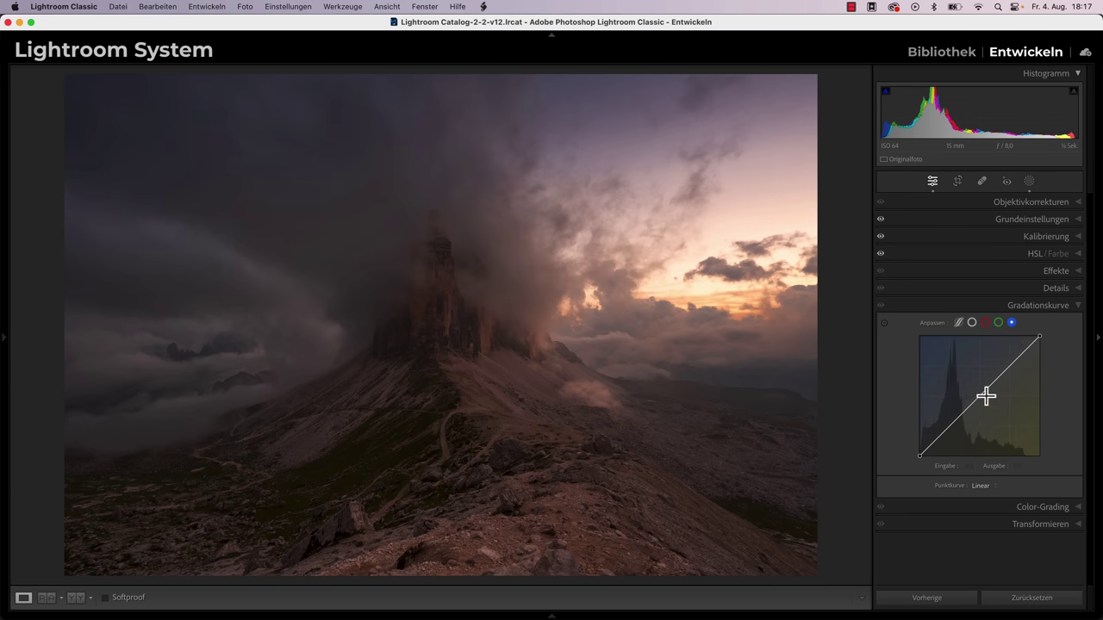
{"action": "left_click", "coordinate": [1010, 368]}
{"action": "left_click_drag", "start_coordinate": [1011, 368], "coordinate": [1011, 369]}
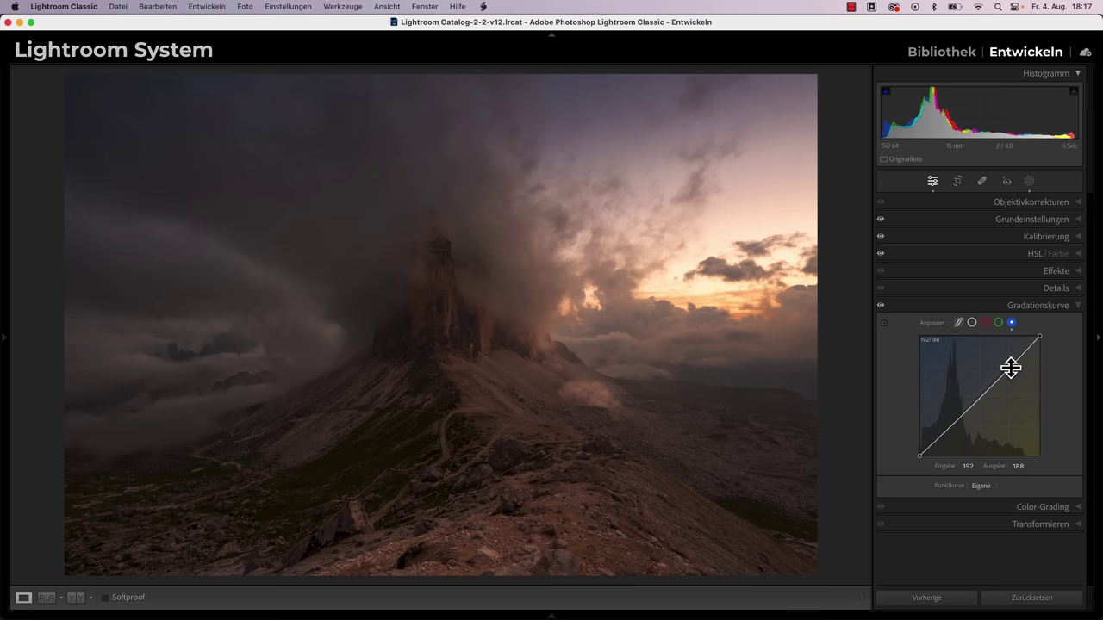
{"action": "left_click", "coordinate": [951, 427]}
- Grade shadows toward cyan, highlights yellow, midtones warm red-orange, with blending 73 and balance −50
{"action": "left_click", "coordinate": [1003, 508]}
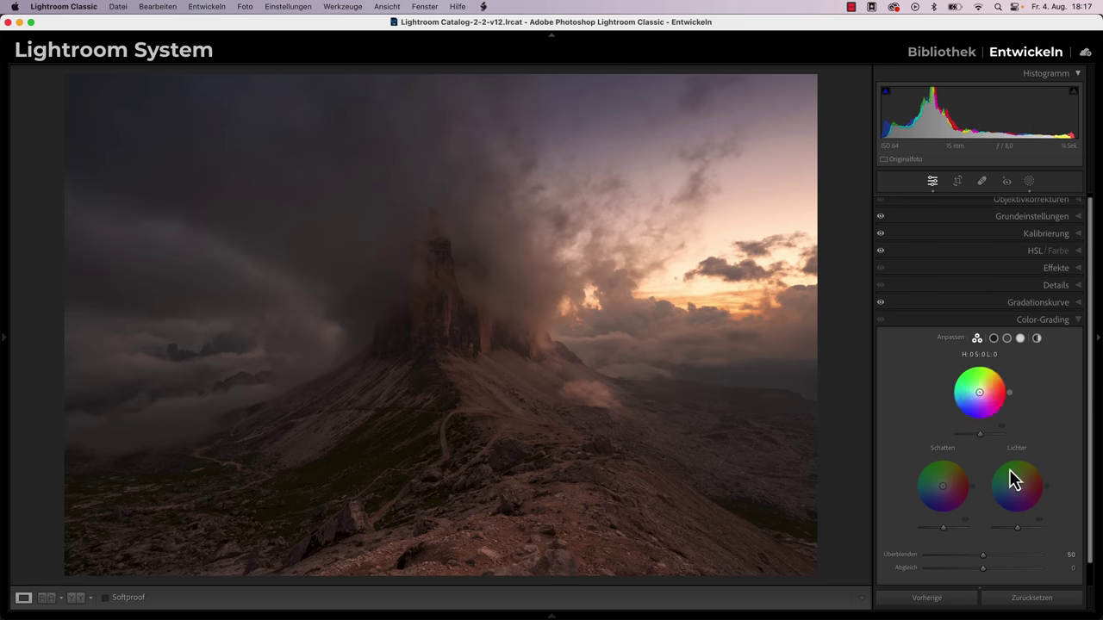
{"action": "left_click_drag", "start_coordinate": [943, 490], "coordinate": [941, 486]}
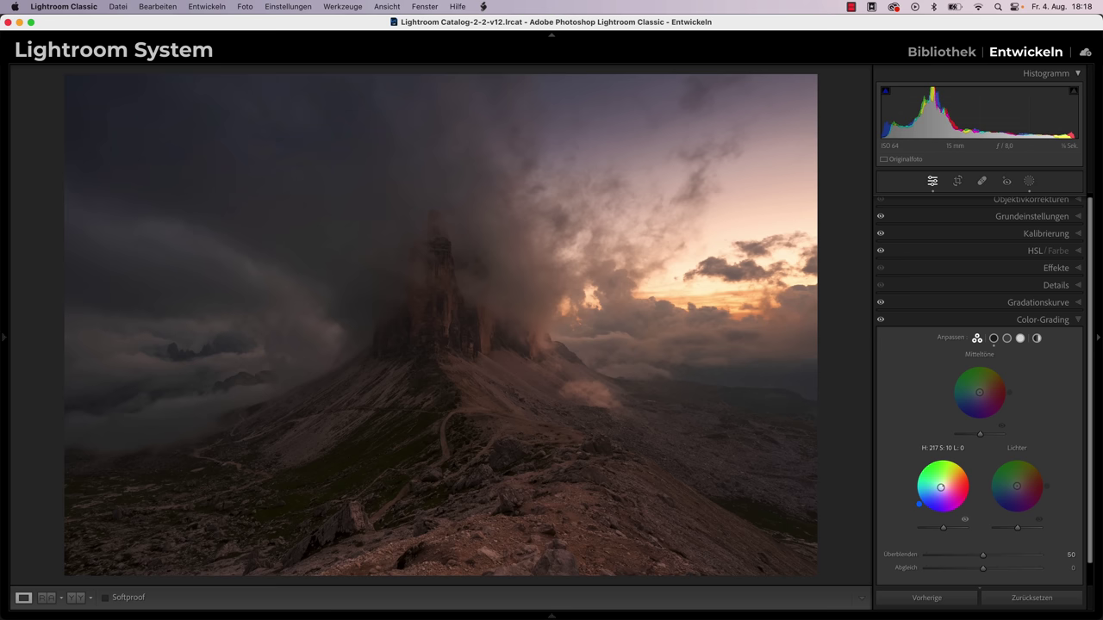
{"action": "left_click_drag", "start_coordinate": [1017, 489], "coordinate": [1017, 485]}
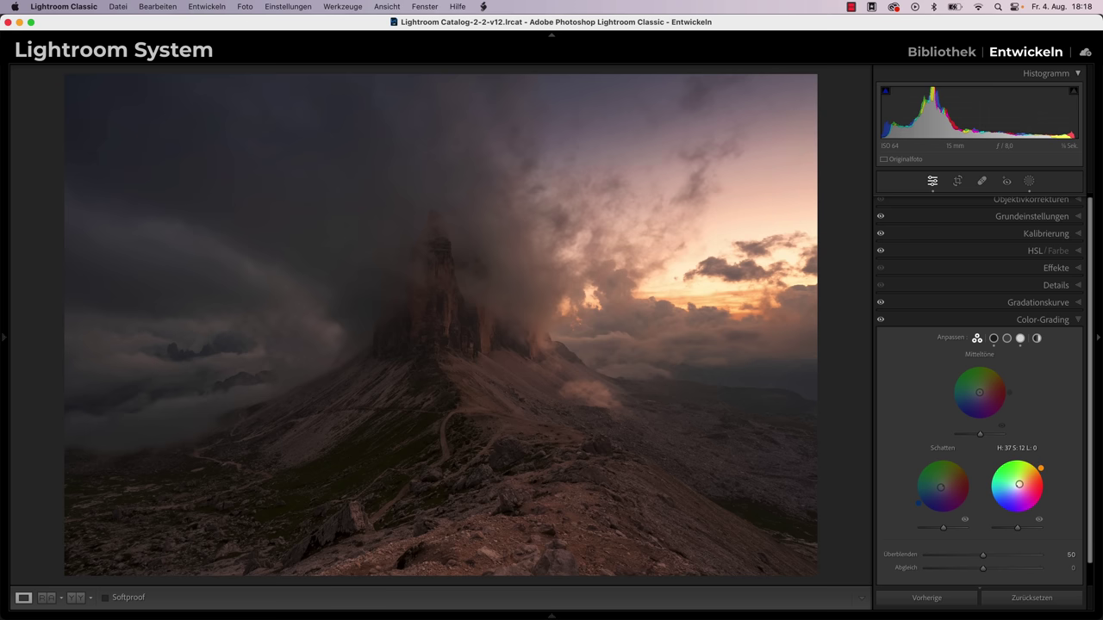
{"action": "left_click_drag", "start_coordinate": [1018, 484], "coordinate": [1021, 490]}
{"action": "left_click_drag", "start_coordinate": [982, 394], "coordinate": [983, 391]}
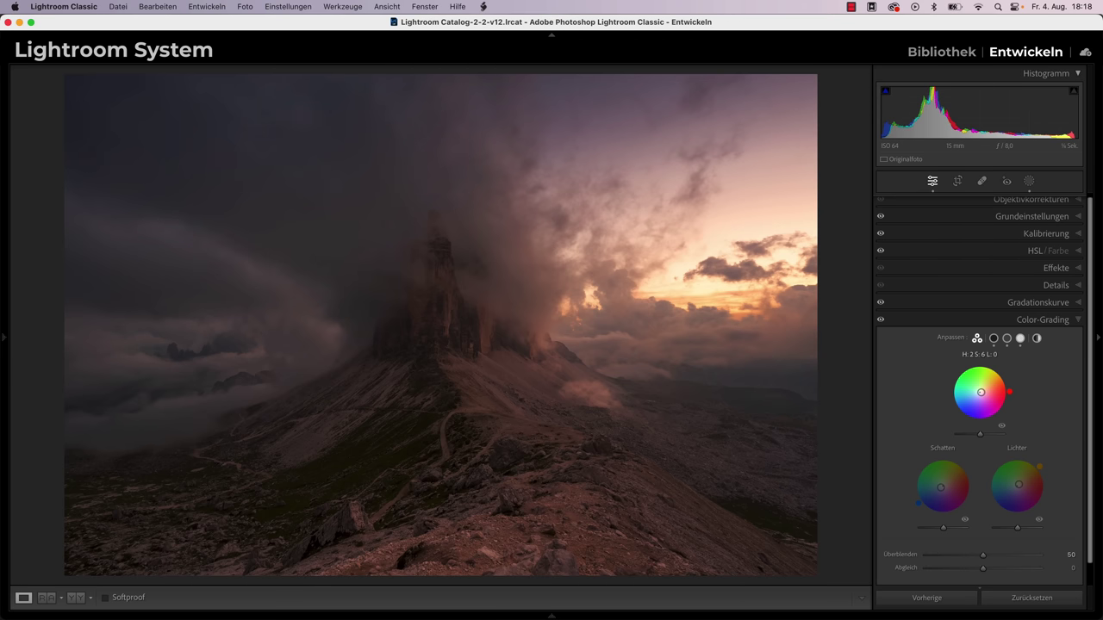
{"action": "left_click_drag", "start_coordinate": [980, 392], "coordinate": [980, 393]}
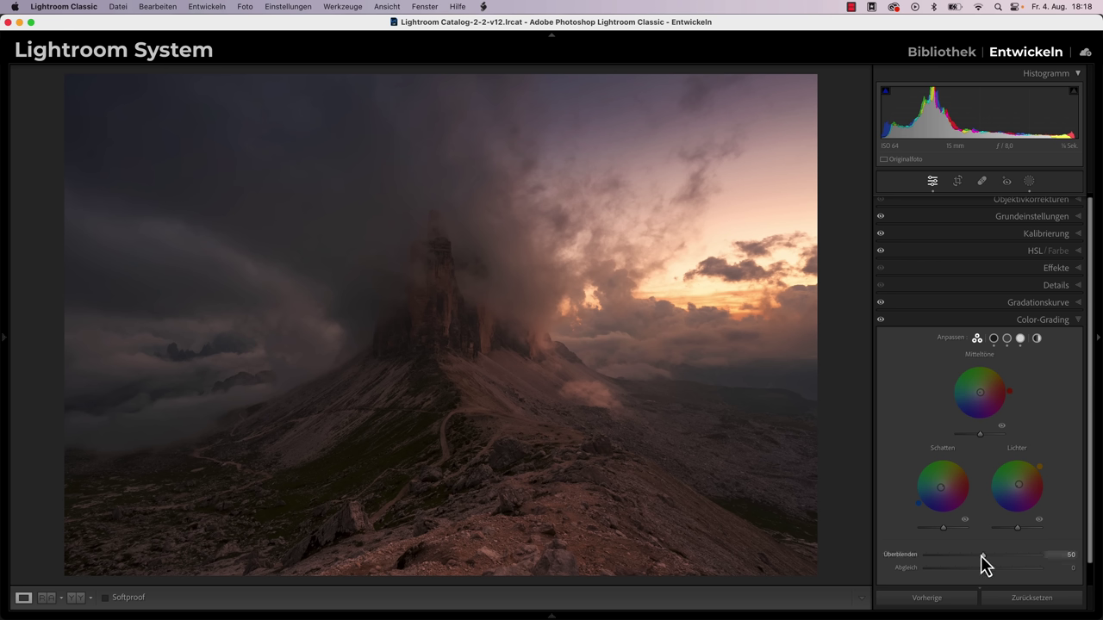
{"action": "mouse_move", "coordinate": [982, 555]}
{"action": "left_mouse_down"}
{"action": "mouse_move", "coordinate": [1009, 556]}
{"action": "mouse_move", "coordinate": [954, 569]}
{"action": "left_mouse_up"}
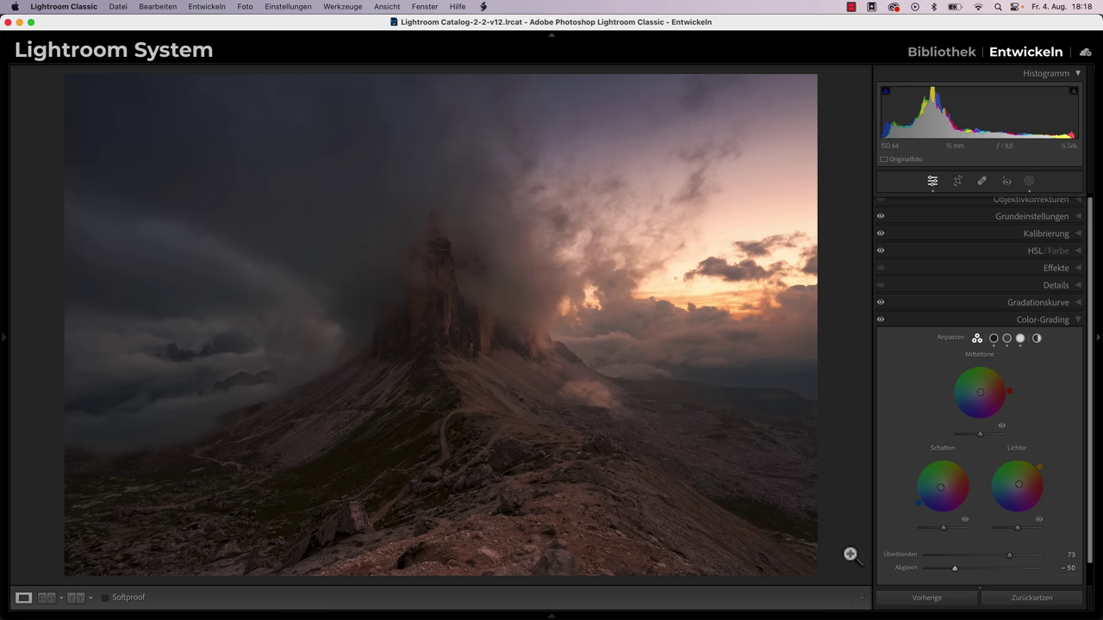
- Add a frame-filling radial gradient mask (Maske 4) raising exposure to +0.39
{"action": "left_click", "coordinate": [1029, 182]}
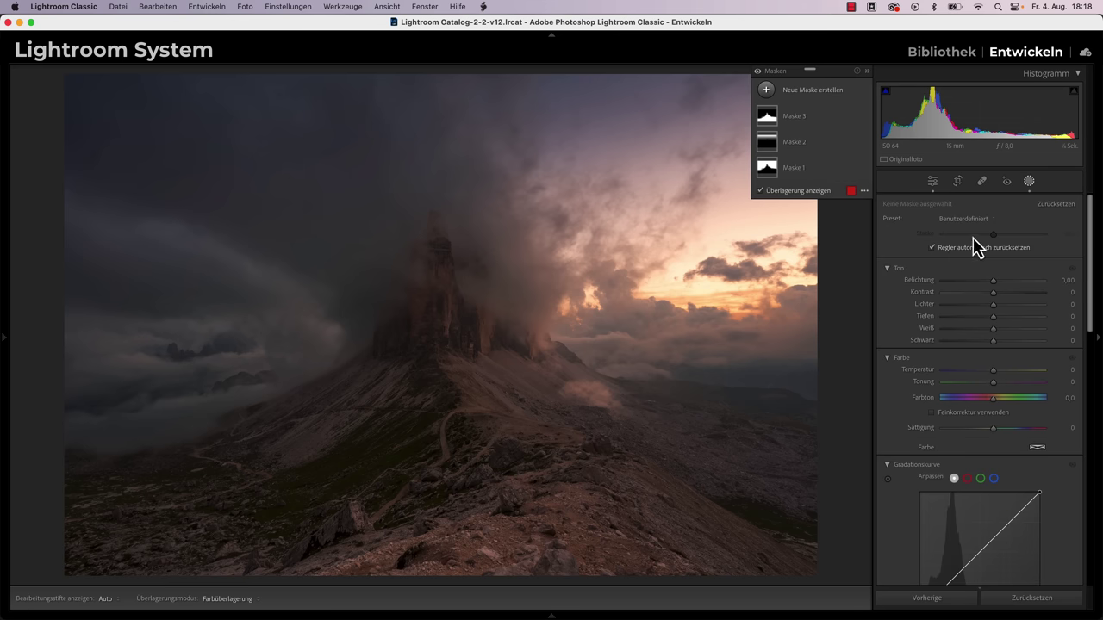
{"action": "left_click", "coordinate": [800, 92]}
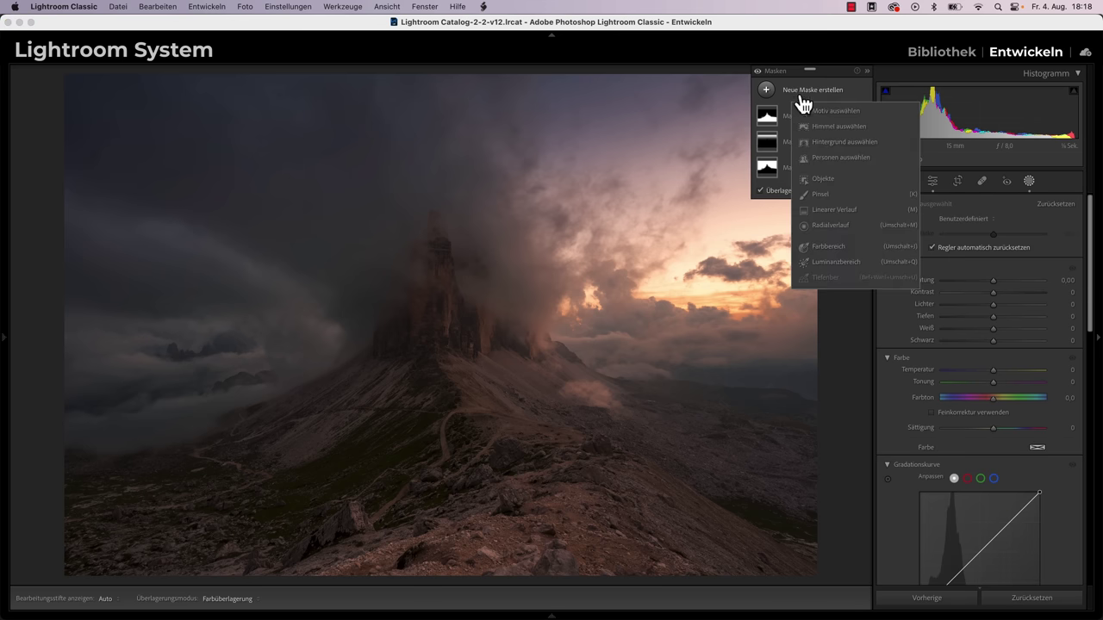
{"action": "left_click", "coordinate": [829, 225]}
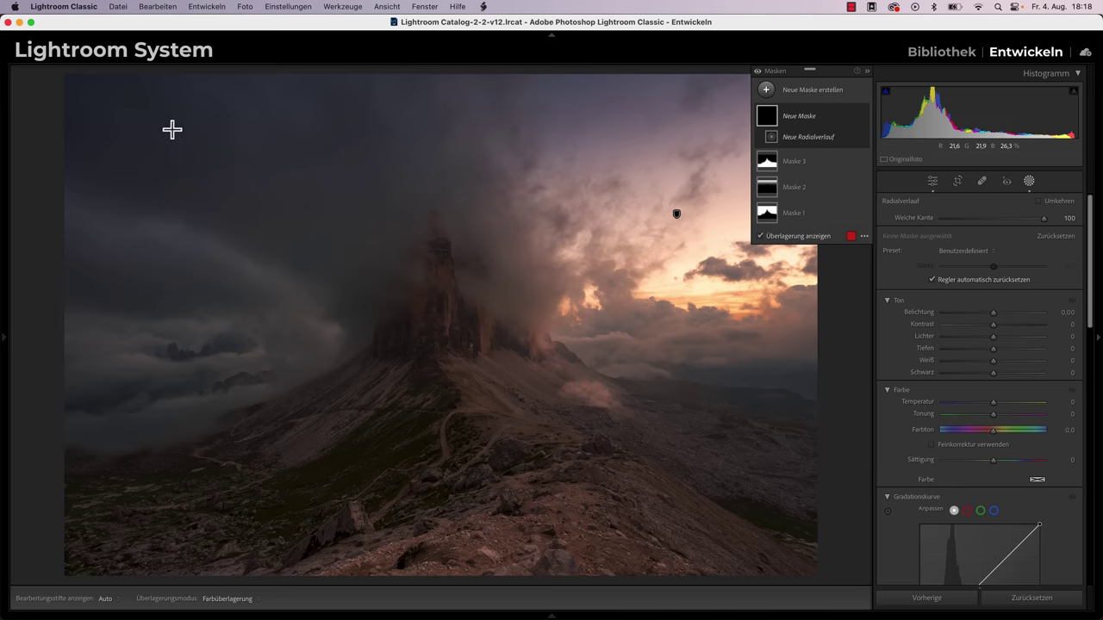
{"action": "left_click_drag", "start_coordinate": [172, 130], "coordinate": [517, 324]}
{"action": "mouse_move", "coordinate": [172, 130]}
{"action": "left_mouse_down"}
{"action": "mouse_move", "coordinate": [485, 290]}
{"action": "mouse_move", "coordinate": [423, 291]}
{"action": "left_mouse_up"}
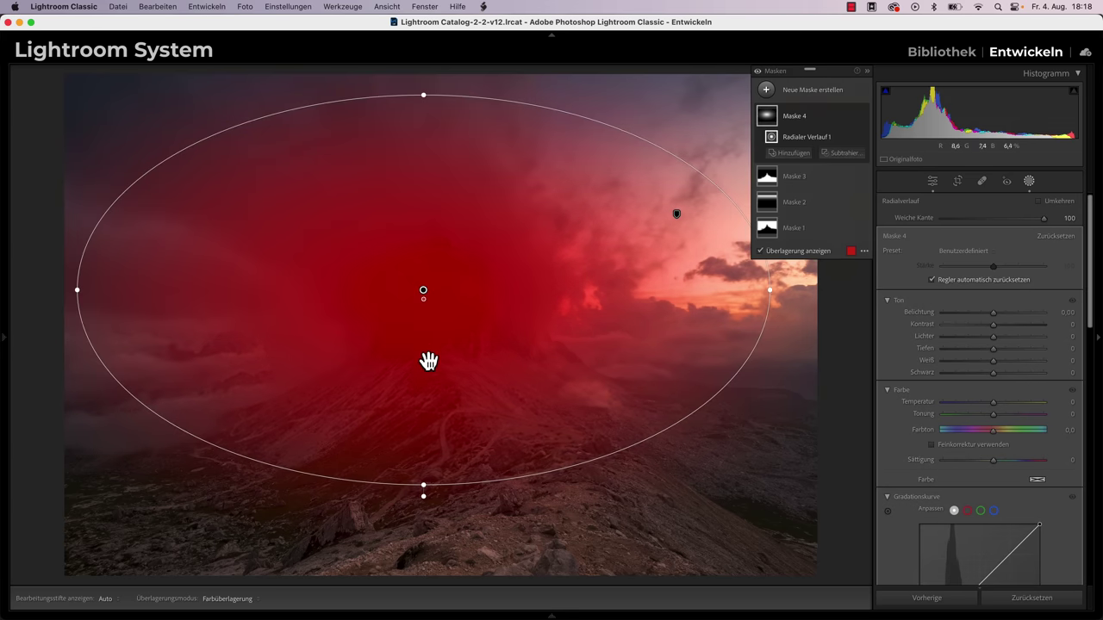
{"action": "double_click", "coordinate": [423, 489], "text": "super"}
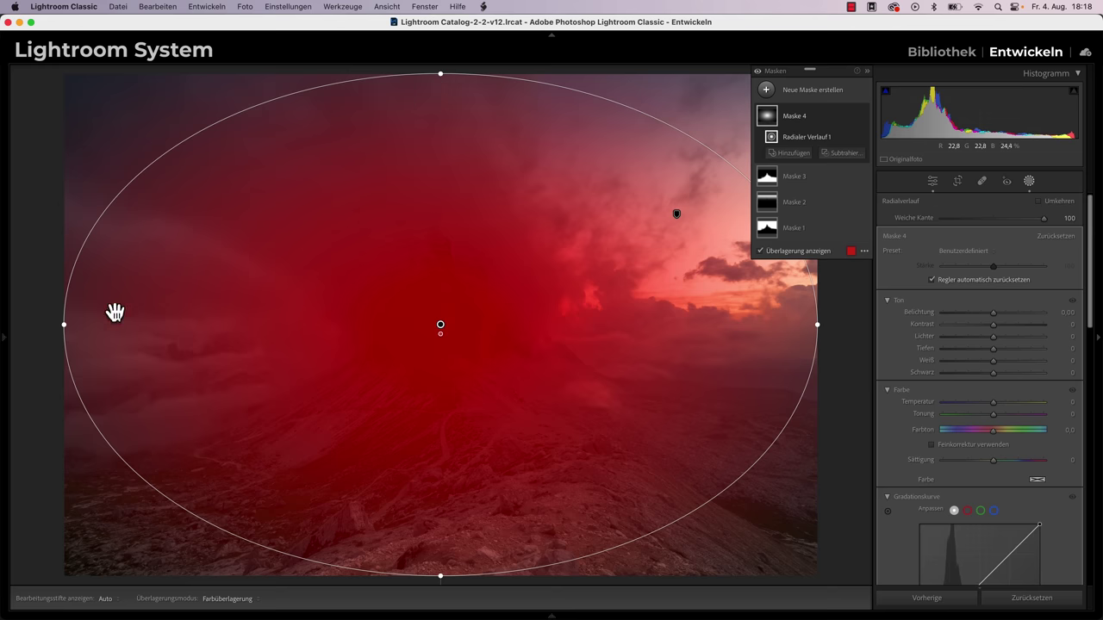
{"action": "mouse_move", "coordinate": [793, 175]}
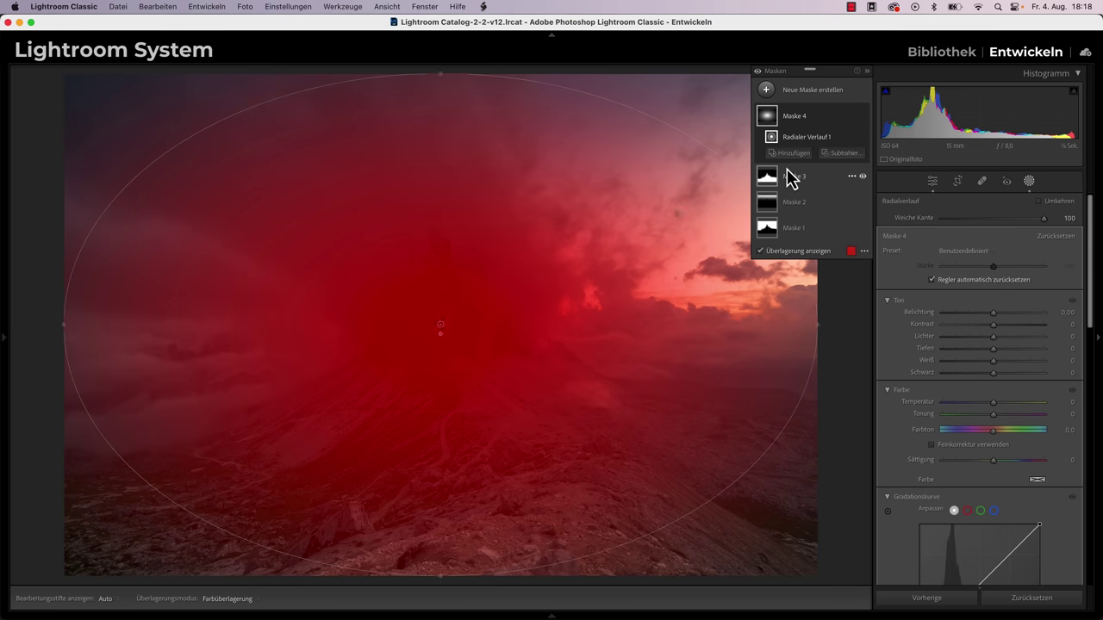
{"action": "left_click_drag", "start_coordinate": [996, 319], "coordinate": [1001, 315]}
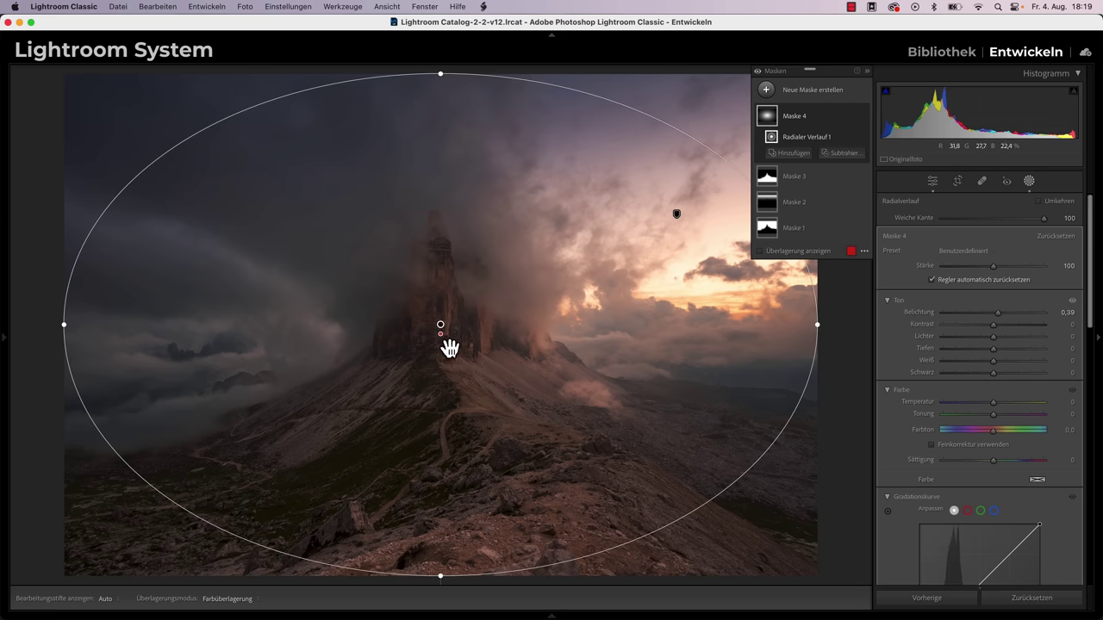
{"action": "mouse_move", "coordinate": [810, 115]}
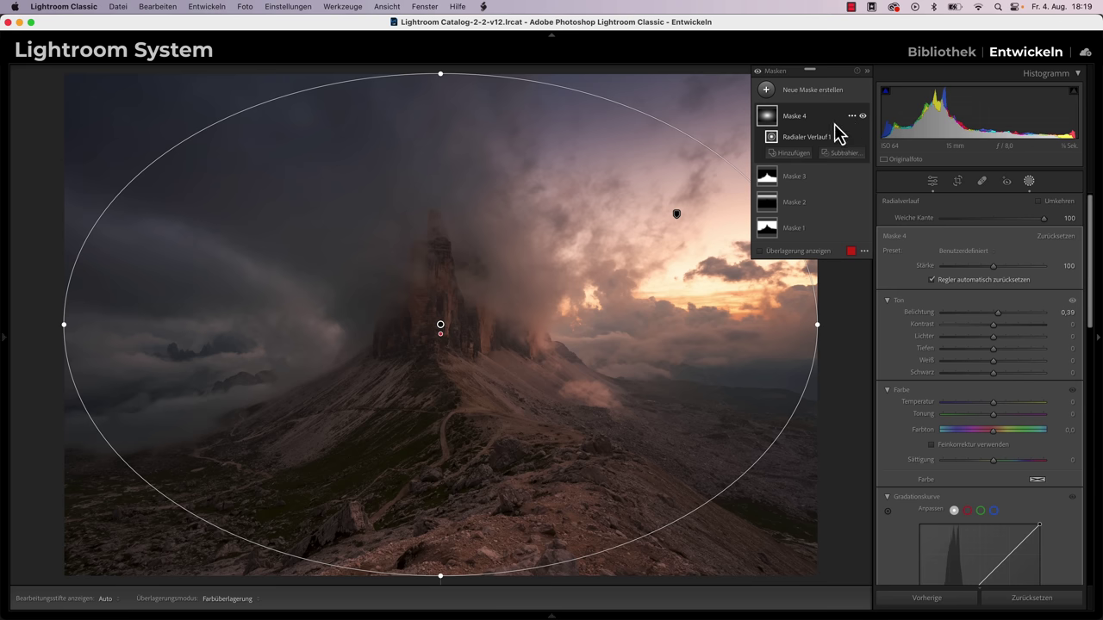
- Duplicate and invert Maske 4, darkening the frame's outer parts with exposure −0.40
{"action": "left_click", "coordinate": [852, 117]}
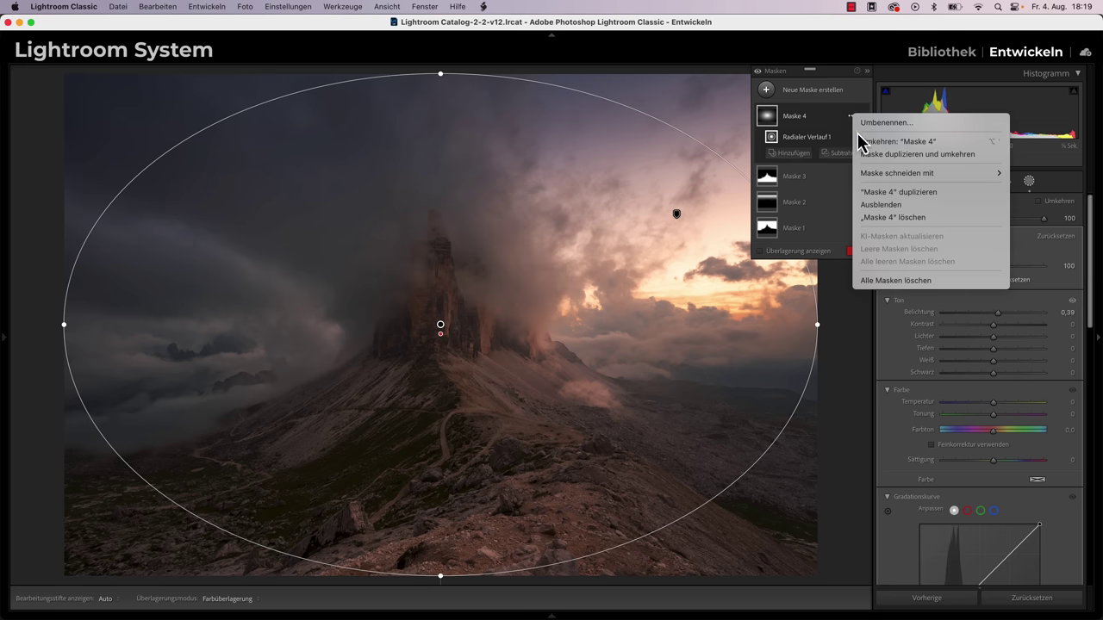
{"action": "left_click", "coordinate": [866, 142]}
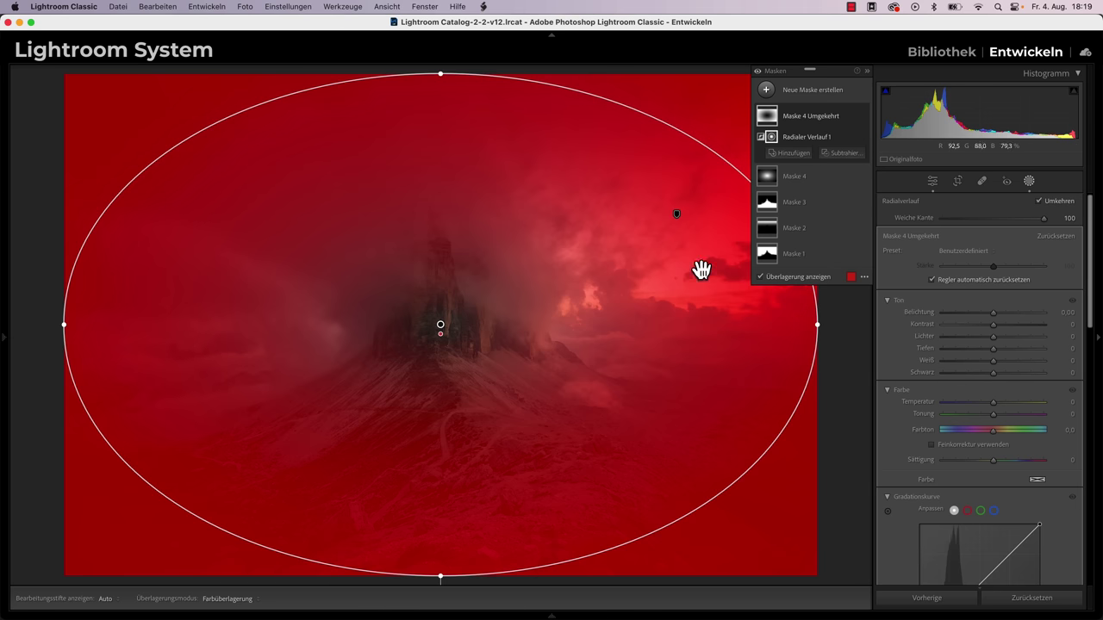
{"action": "left_click_drag", "start_coordinate": [992, 326], "coordinate": [989, 323]}
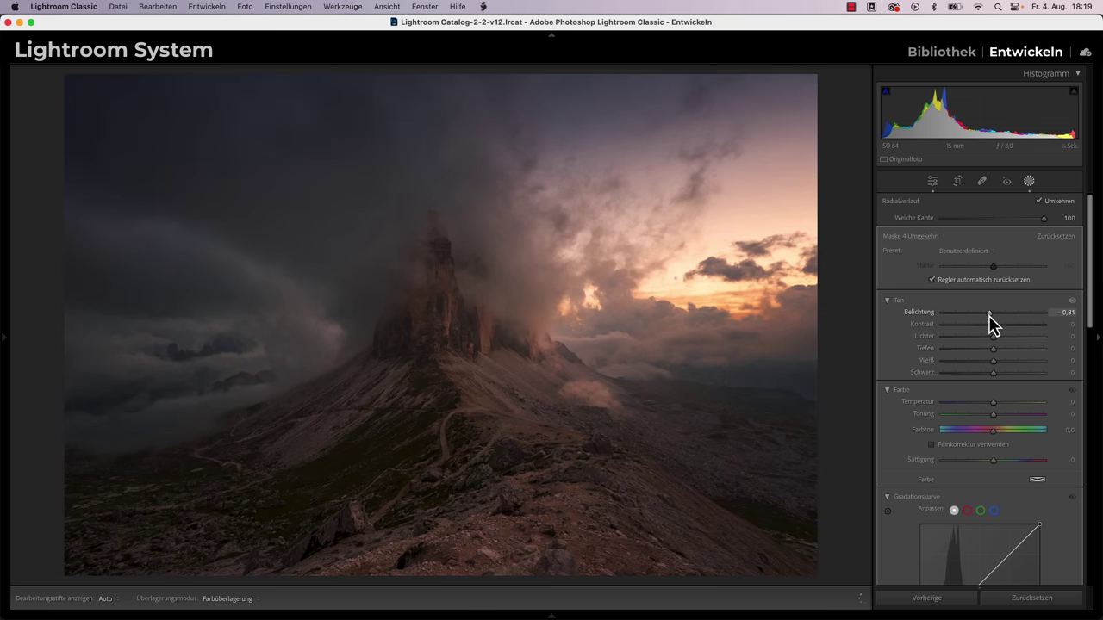
{"action": "left_click_drag", "start_coordinate": [988, 315], "coordinate": [987, 315]}
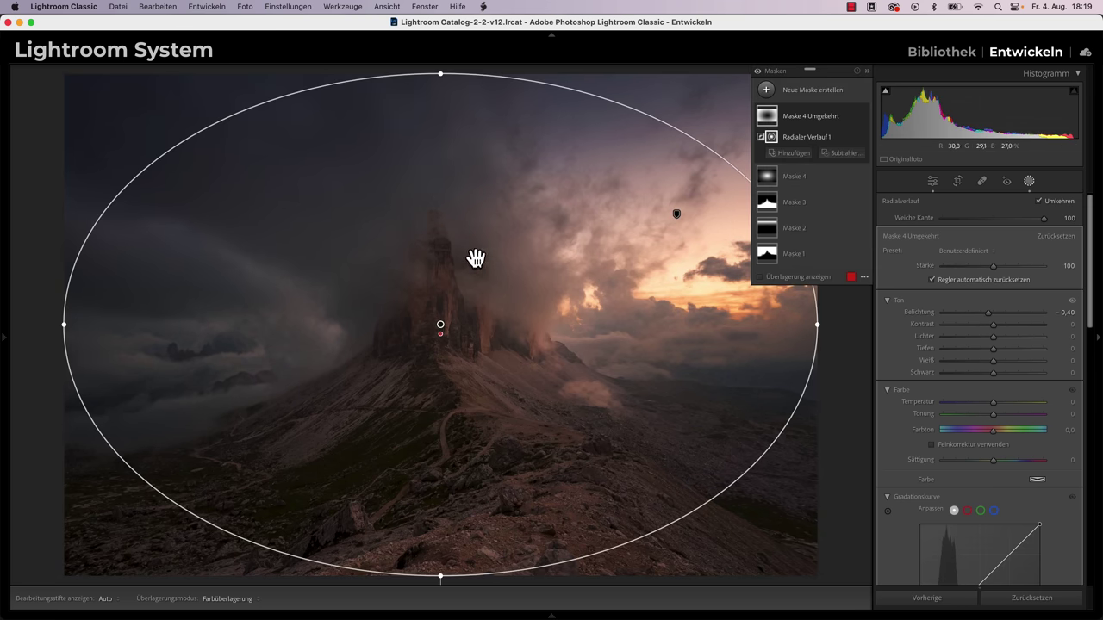
- Paint a new brush mask, Maske 5, over the slopes below the peak at exposure +0.25
{"action": "left_click", "coordinate": [801, 93]}
{"action": "left_click", "coordinate": [829, 196]}
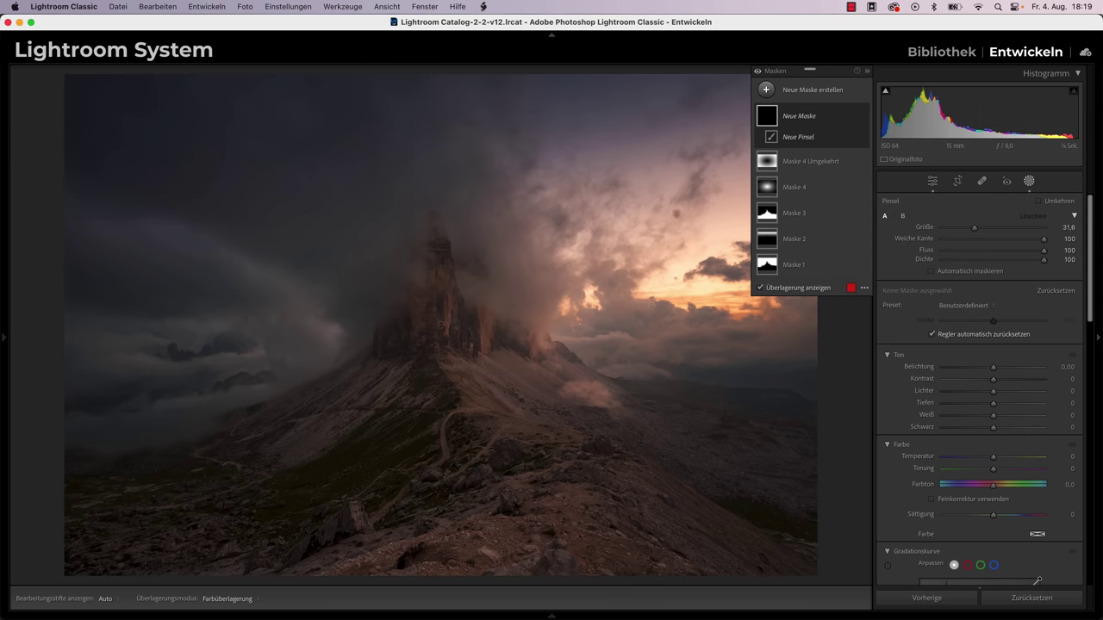
{"action": "scroll", "coordinate": [526, 336], "scroll_direction": "down", "scroll_amount": 3}
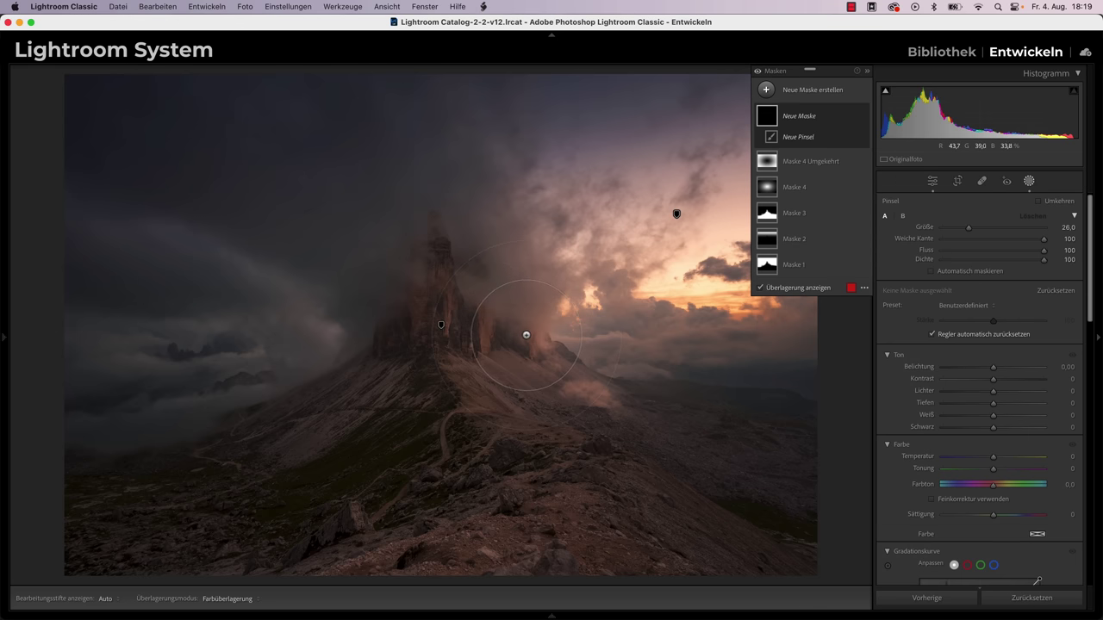
{"action": "left_click_drag", "start_coordinate": [993, 367], "coordinate": [995, 369]}
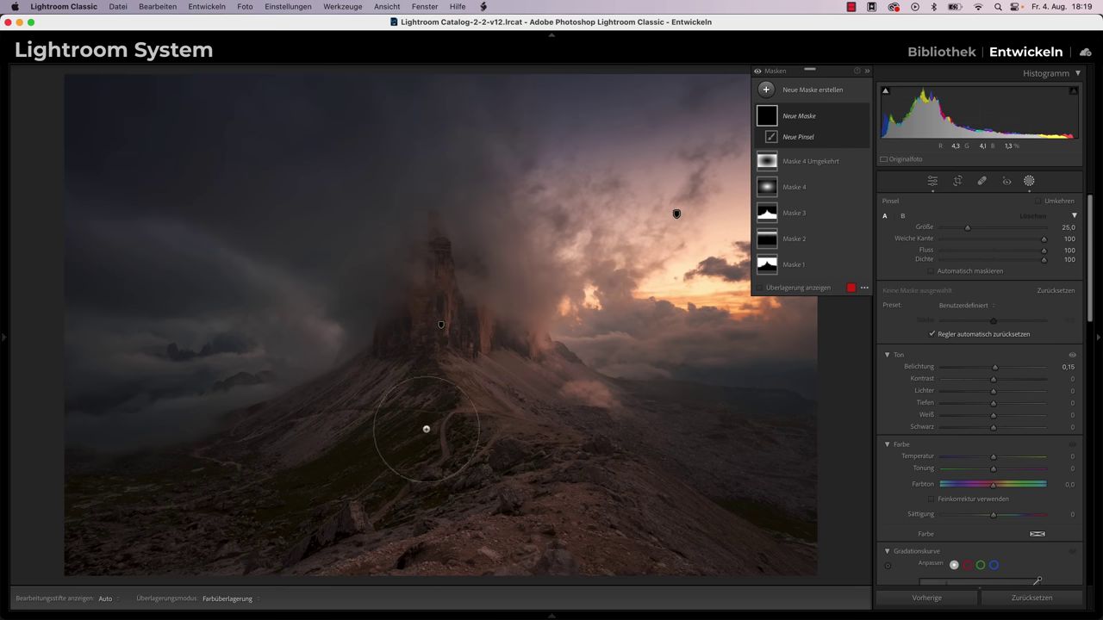
{"action": "scroll", "coordinate": [456, 415], "scroll_direction": "down", "scroll_amount": 1}
{"action": "key", "text": "h"}
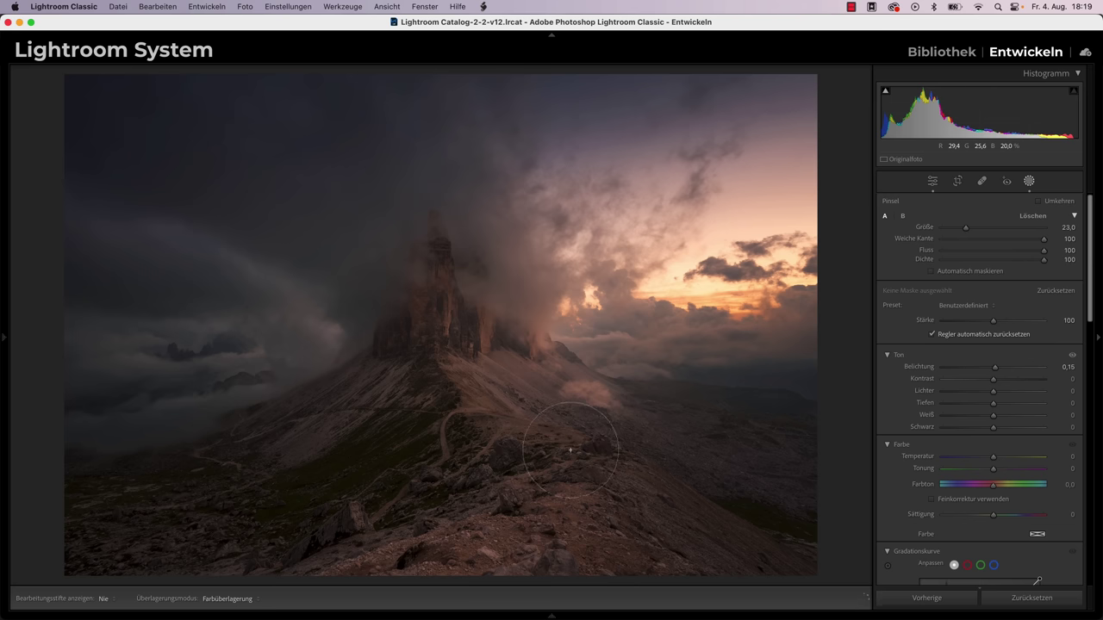
{"action": "key", "text": "h"}
{"action": "left_click_drag", "start_coordinate": [995, 367], "coordinate": [998, 368]}
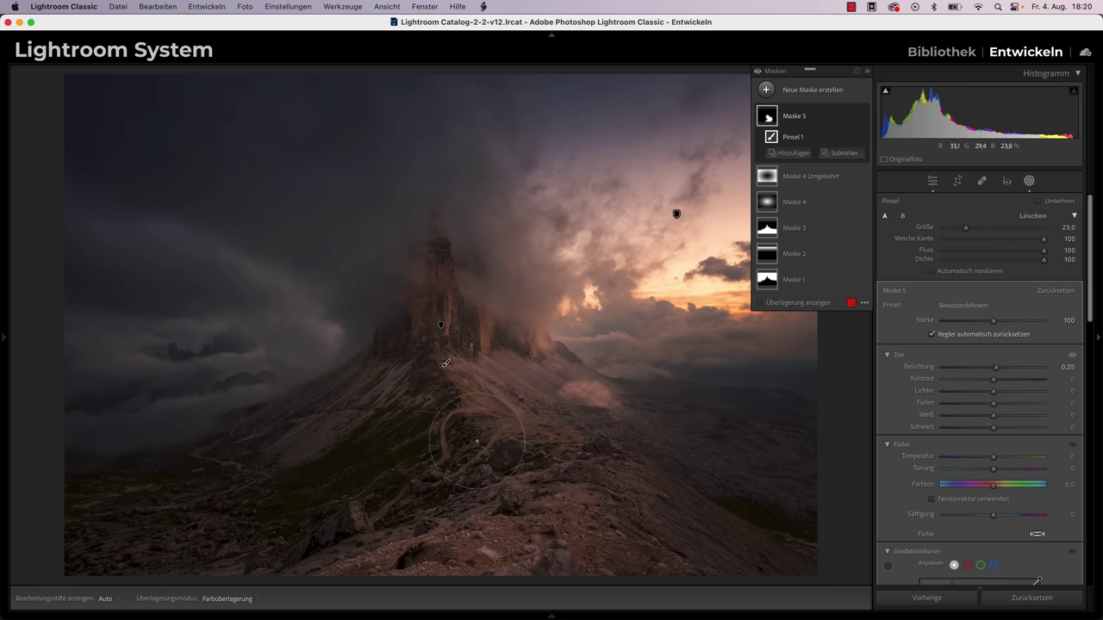
- Ease Maske 2's darkening from −0.75 to −0.50 exposure and show the filmstrip
{"action": "left_click", "coordinate": [1029, 181]}
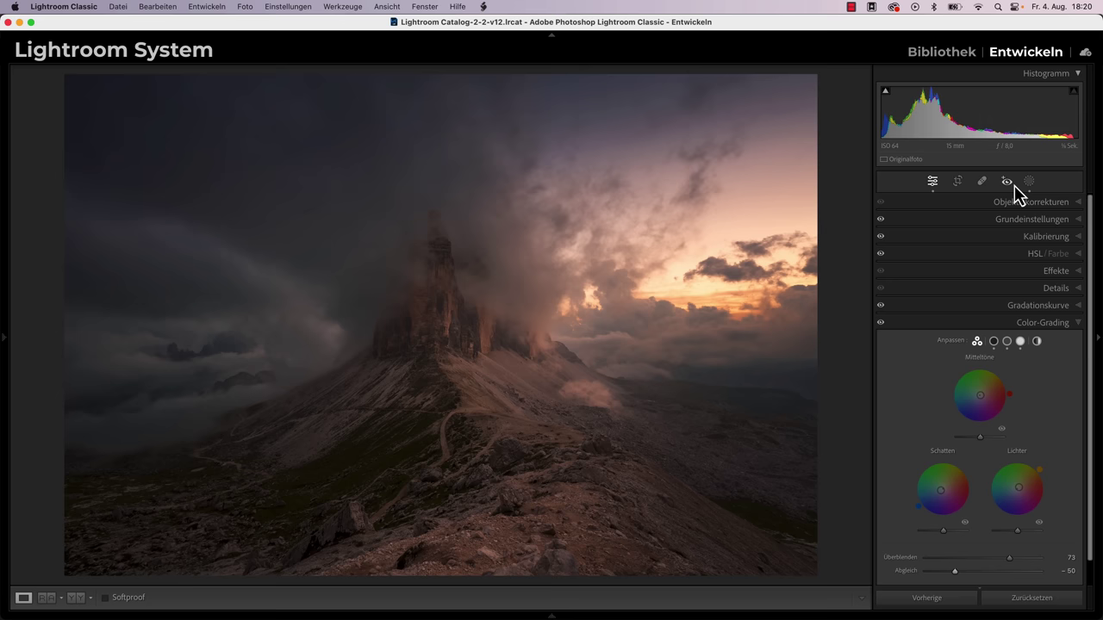
{"action": "left_click", "coordinate": [1028, 182]}
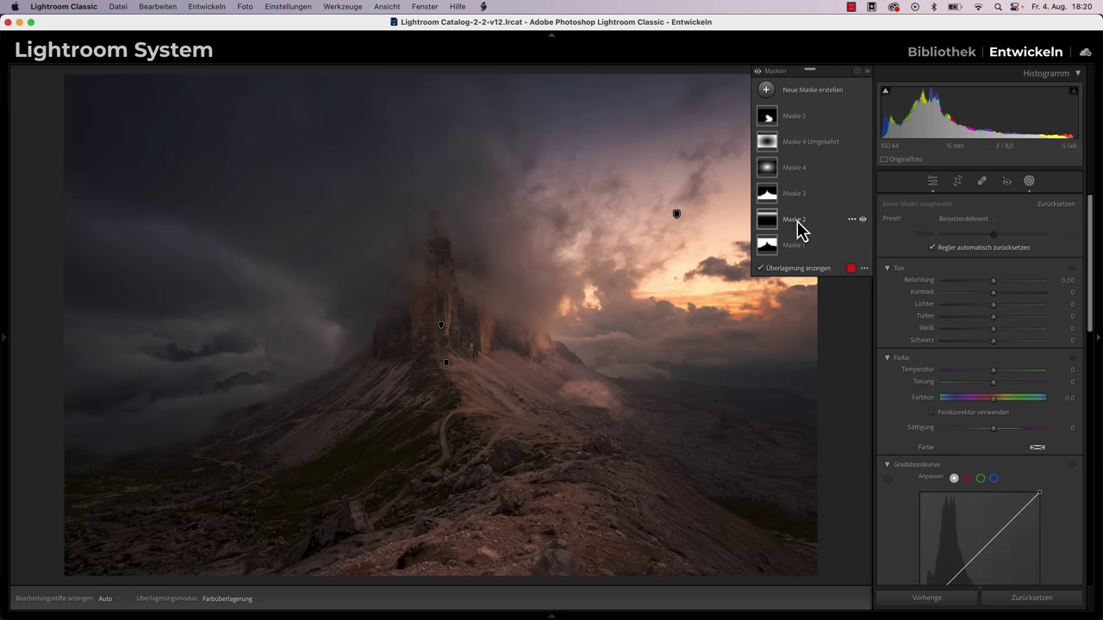
{"action": "left_click", "coordinate": [797, 228]}
{"action": "left_click_drag", "start_coordinate": [985, 282], "coordinate": [990, 282]}
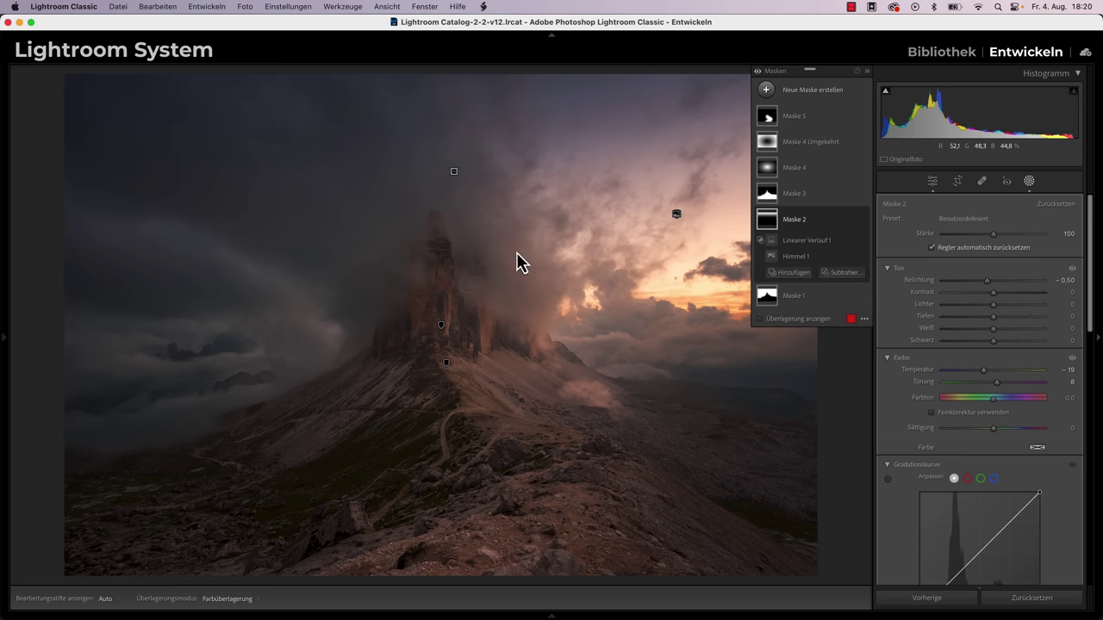
{"action": "left_click", "coordinate": [934, 182]}
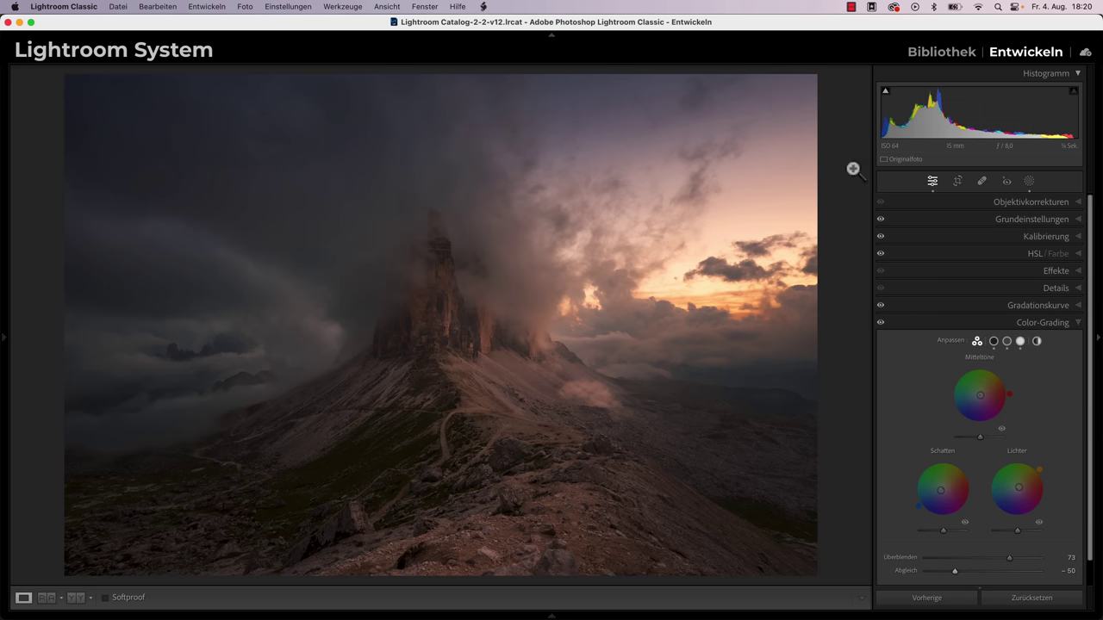
{"action": "left_click", "coordinate": [551, 615]}
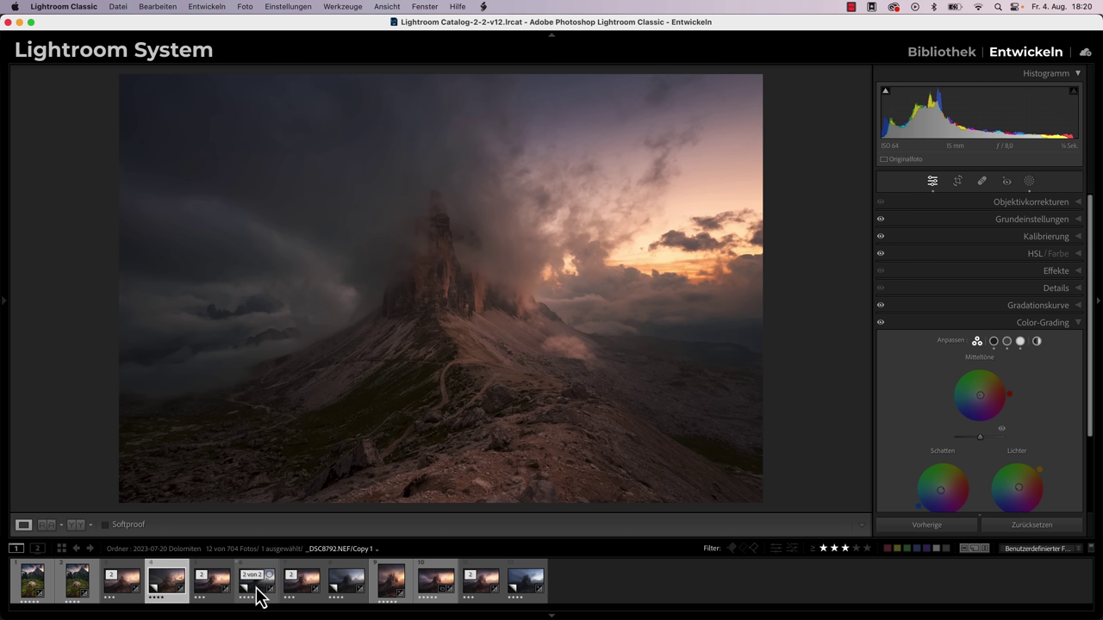
- Sync all settings, masks included, from _DSC8727 to photos 6, 8 and 12, and expand Grundeinstellungen
{"action": "left_click", "coordinate": [257, 592], "text": "super"}
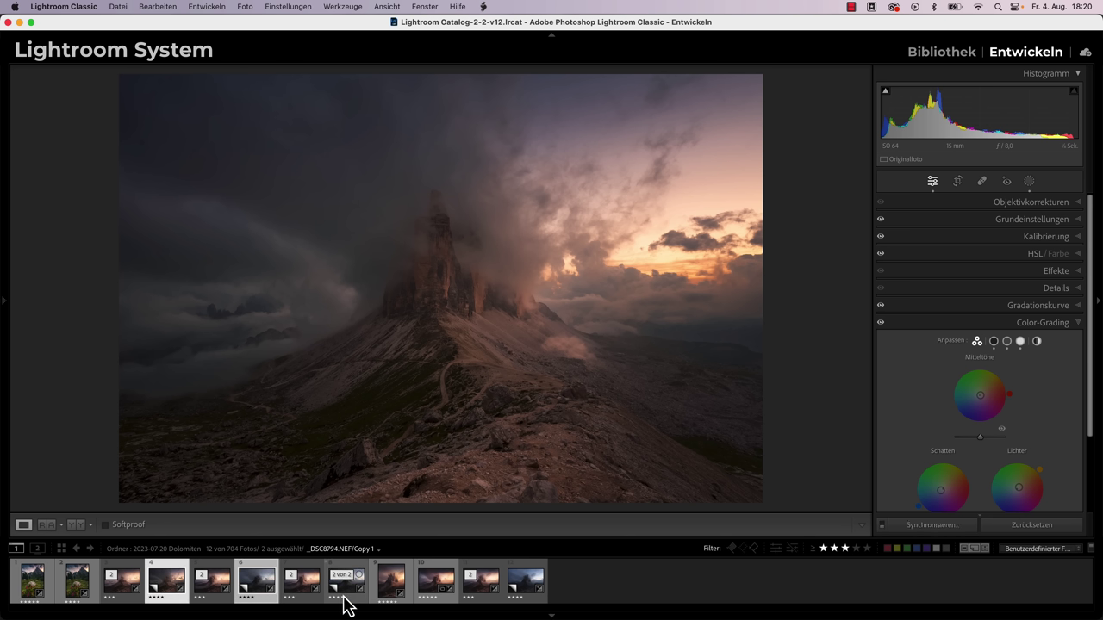
{"action": "left_click", "coordinate": [349, 594], "text": "super"}
{"action": "left_click", "coordinate": [524, 591], "text": "super"}
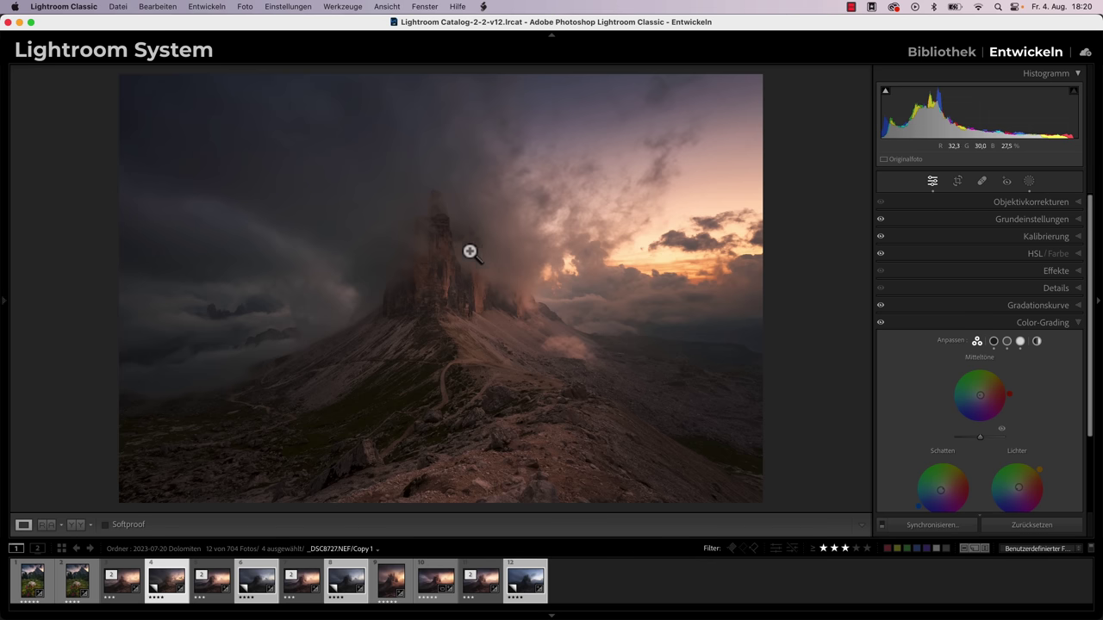
{"action": "left_click", "coordinate": [930, 524]}
{"action": "left_click", "coordinate": [295, 320]}
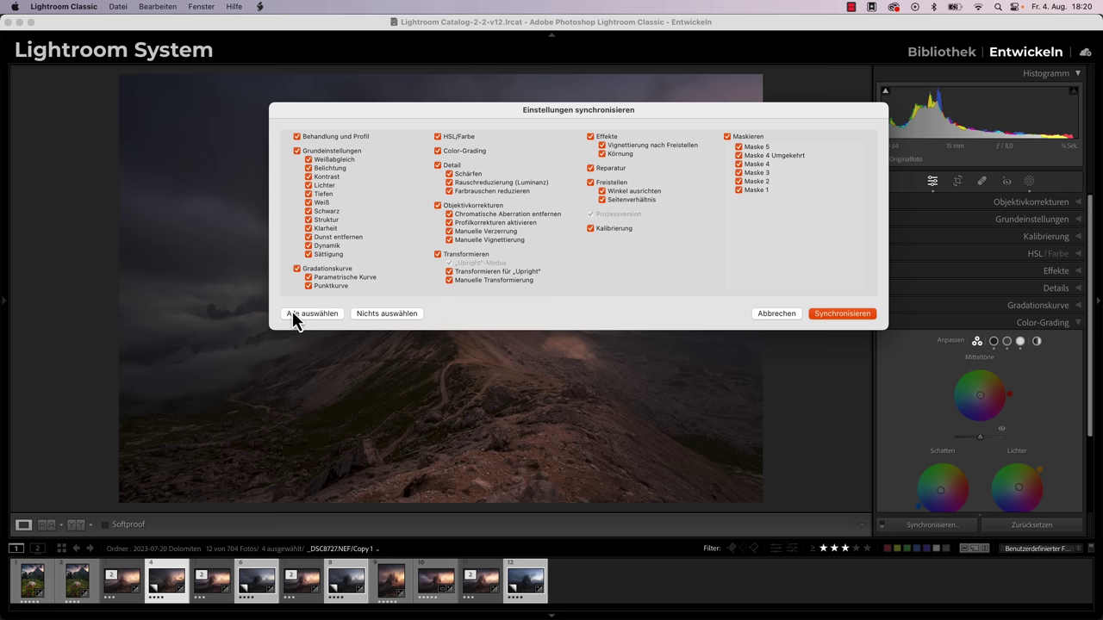
{"action": "left_click", "coordinate": [838, 315]}
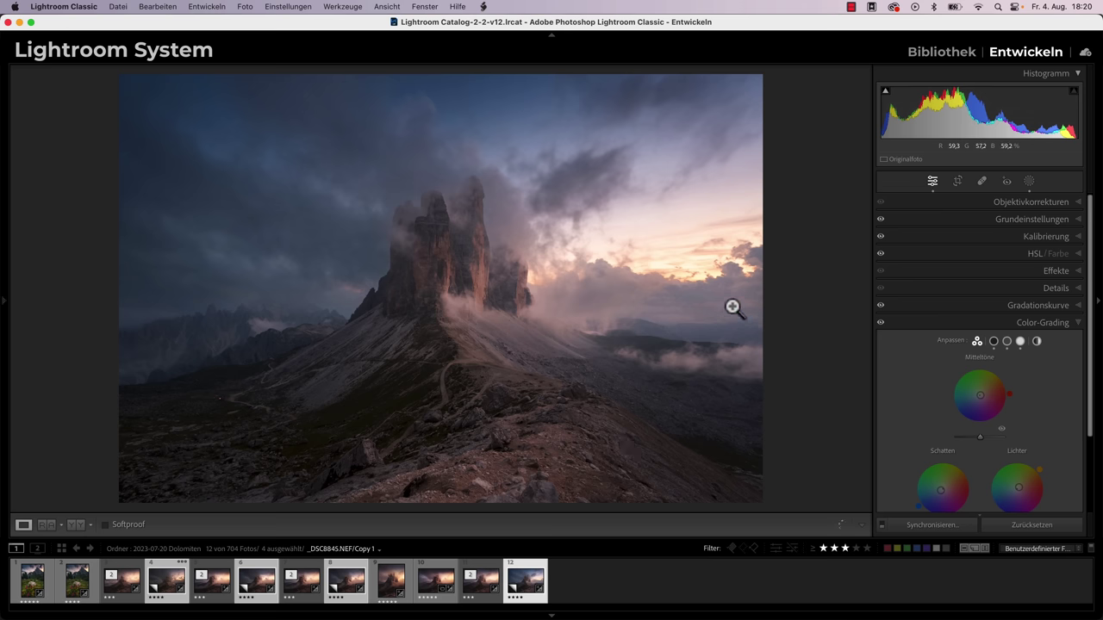
{"action": "left_click", "coordinate": [1025, 219]}
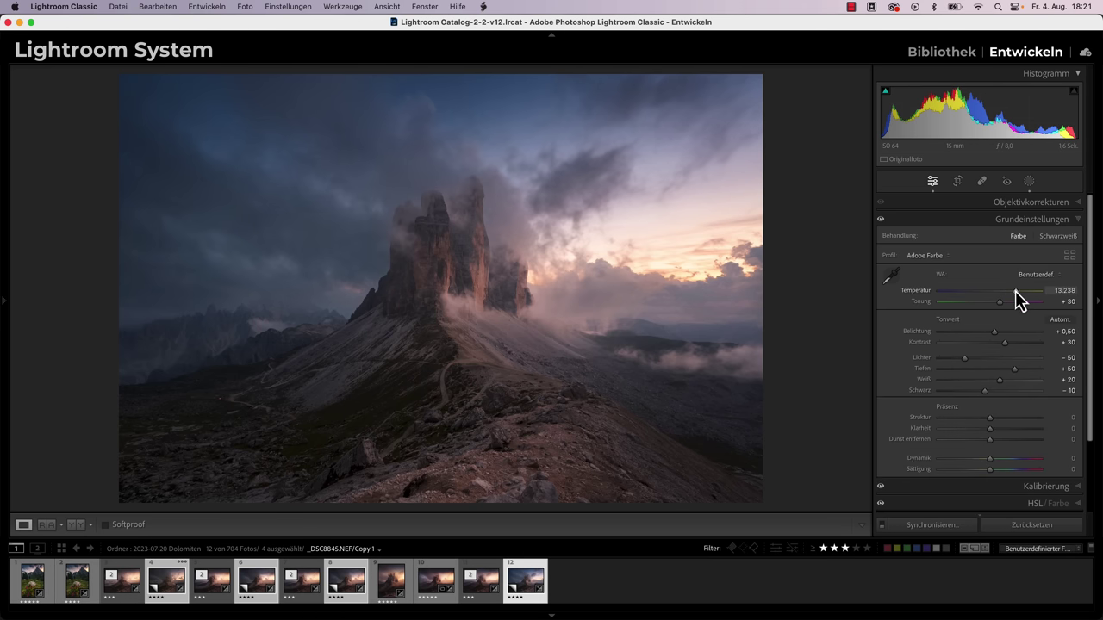
- Warm the white balance, set tint +33 and lower exposure to +0.20
{"action": "left_click_drag", "start_coordinate": [1017, 291], "coordinate": [1025, 291]}
{"action": "left_click_drag", "start_coordinate": [991, 332], "coordinate": [992, 333]}
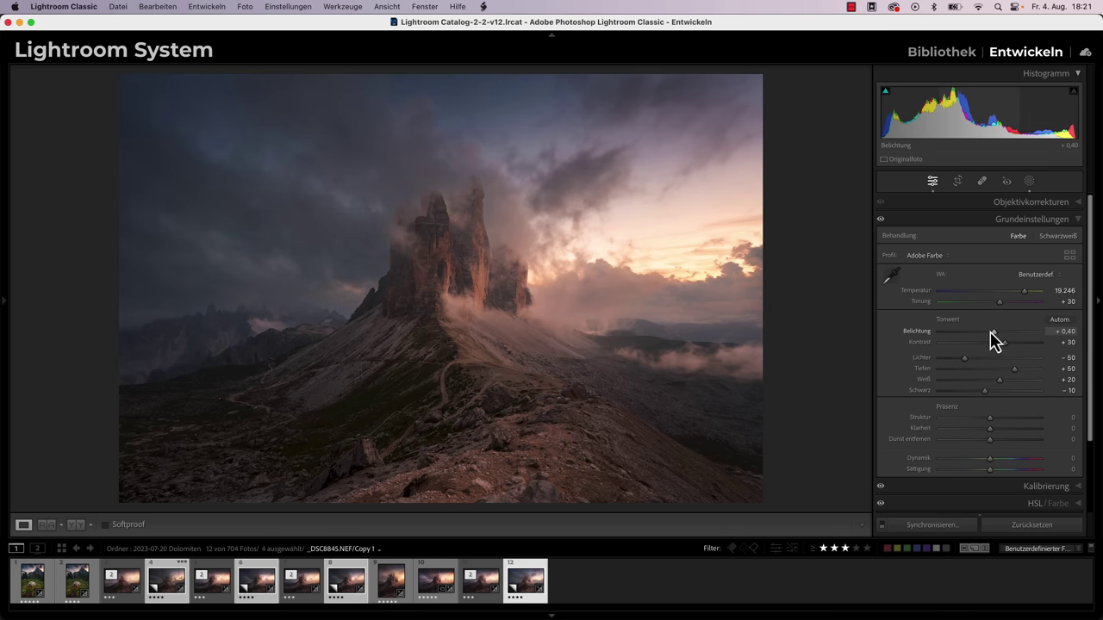
{"action": "left_click_drag", "start_coordinate": [1003, 301], "coordinate": [1005, 302]}
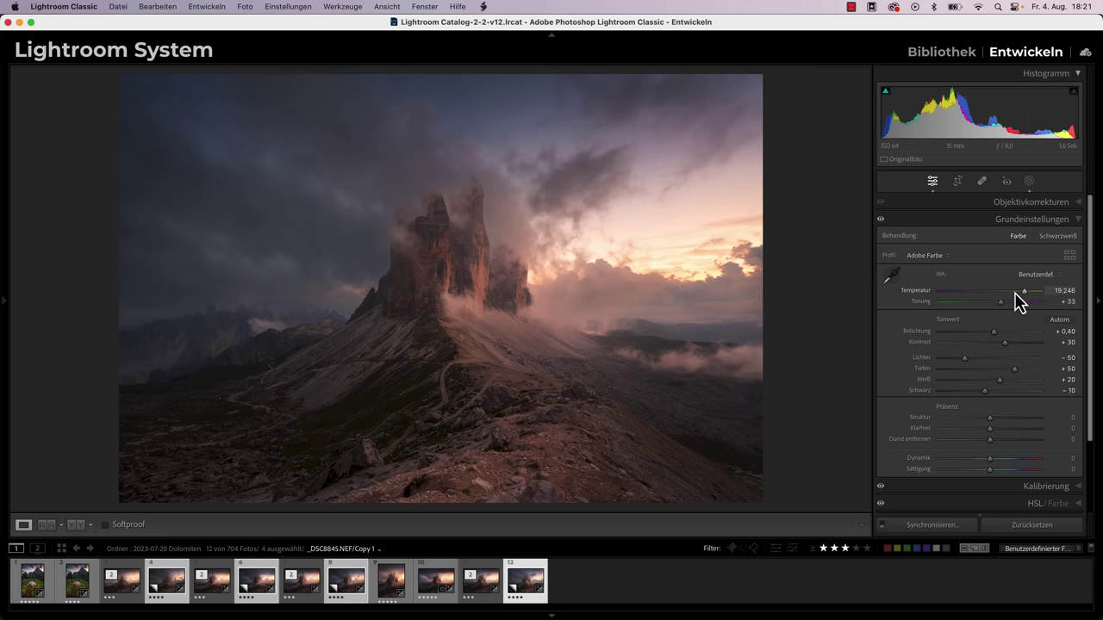
{"action": "left_click_drag", "start_coordinate": [992, 332], "coordinate": [980, 332]}
- Lower the Whites on two of the bracketed exposures, the foggier one to about +1
{"action": "key", "text": "Left"}
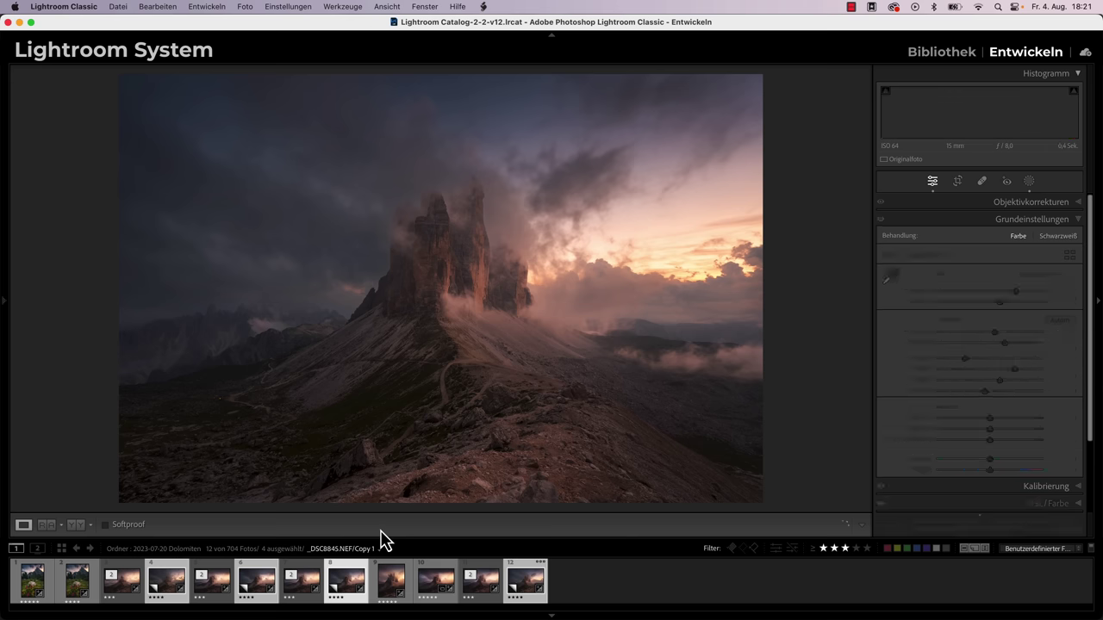
{"action": "key", "text": "Left"}
{"action": "key", "text": "Left"}
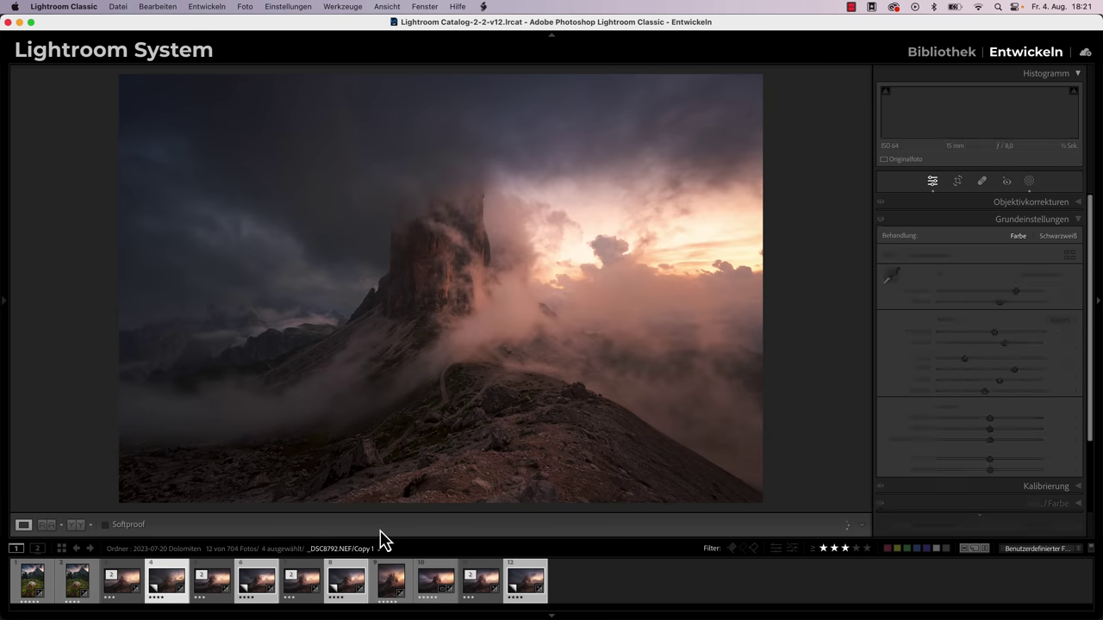
{"action": "key", "text": "Right"}
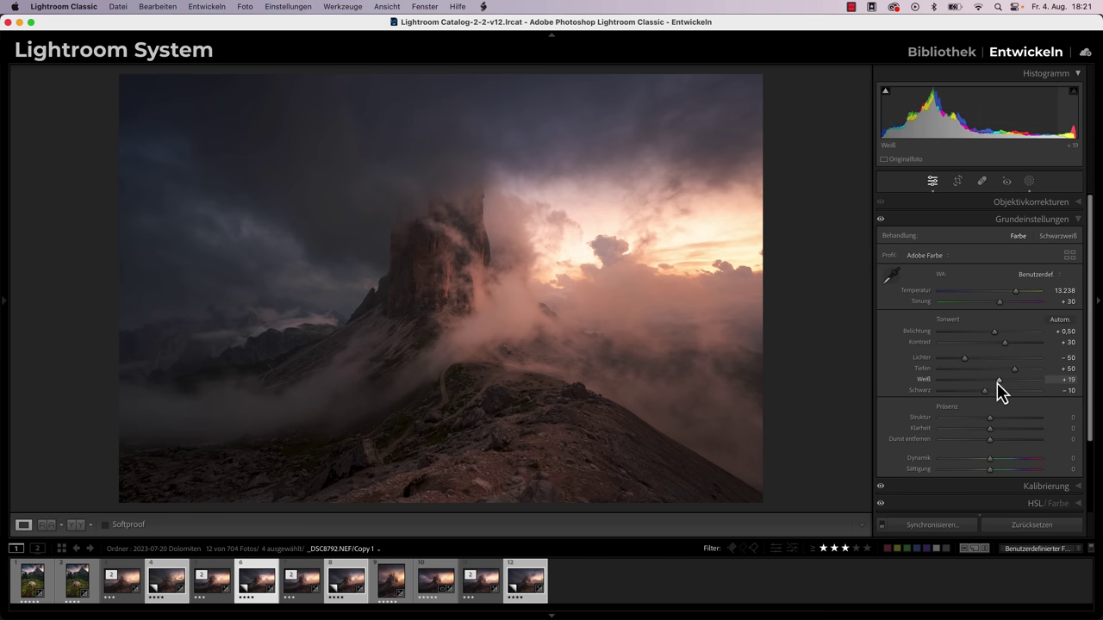
{"action": "left_click_drag", "start_coordinate": [997, 381], "coordinate": [995, 384]}
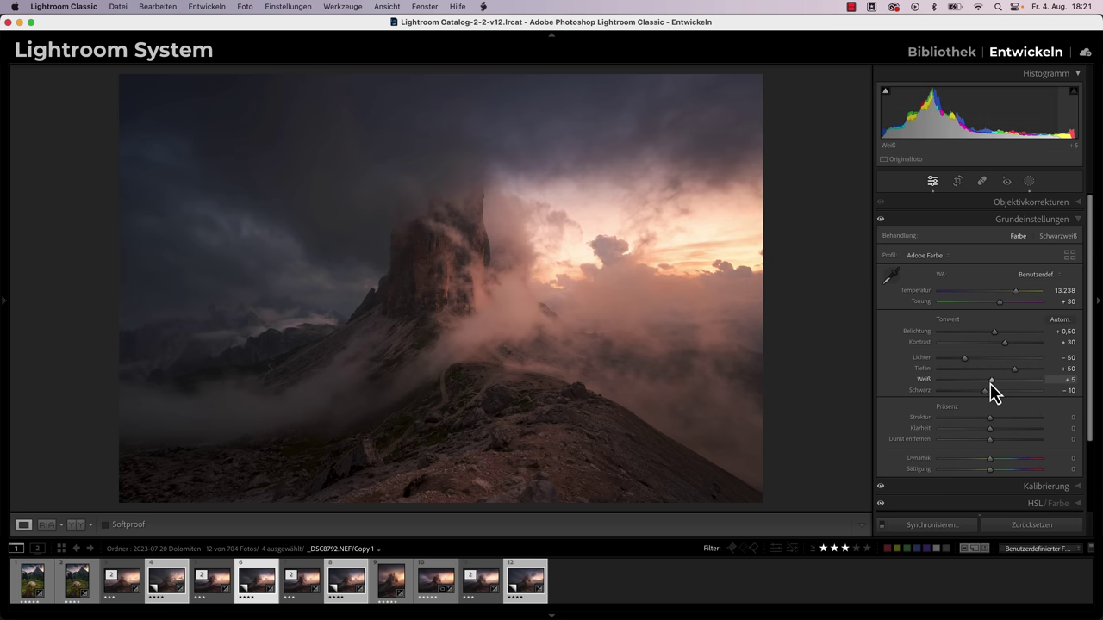
{"action": "left_click_drag", "start_coordinate": [989, 384], "coordinate": [985, 387]}
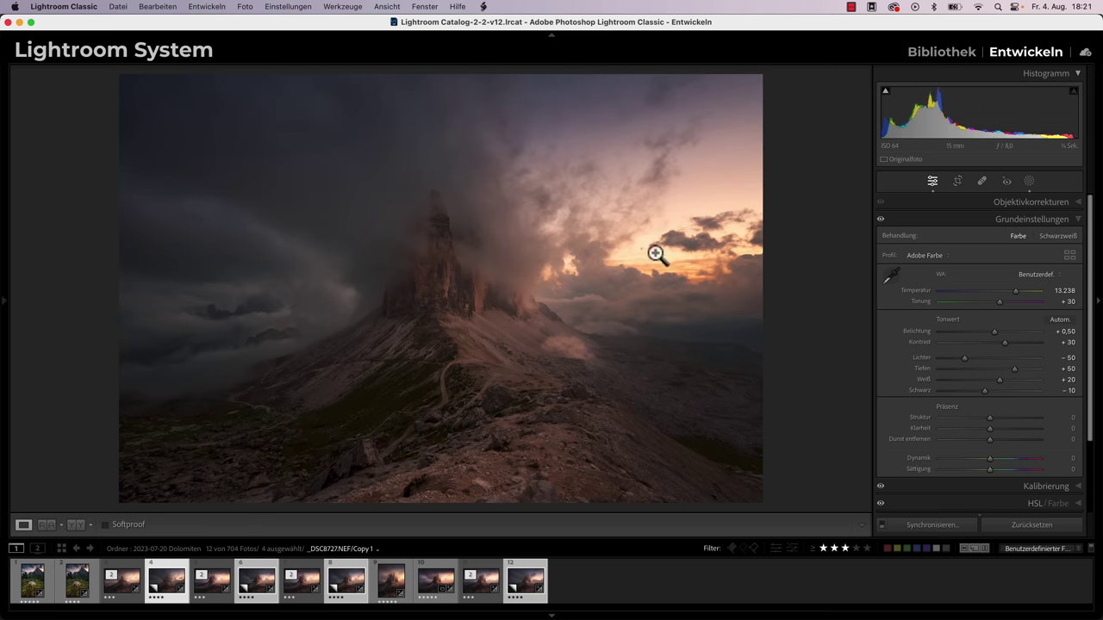
{"action": "key", "text": "Right"}
{"action": "key", "text": "Right"}
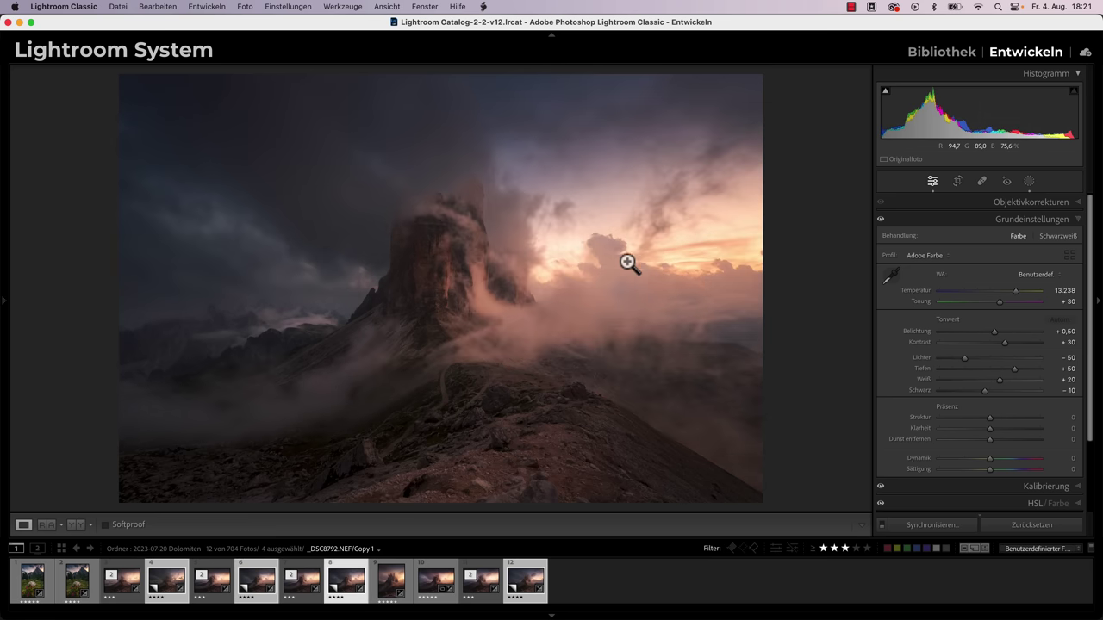
{"action": "left_click_drag", "start_coordinate": [992, 380], "coordinate": [990, 380]}
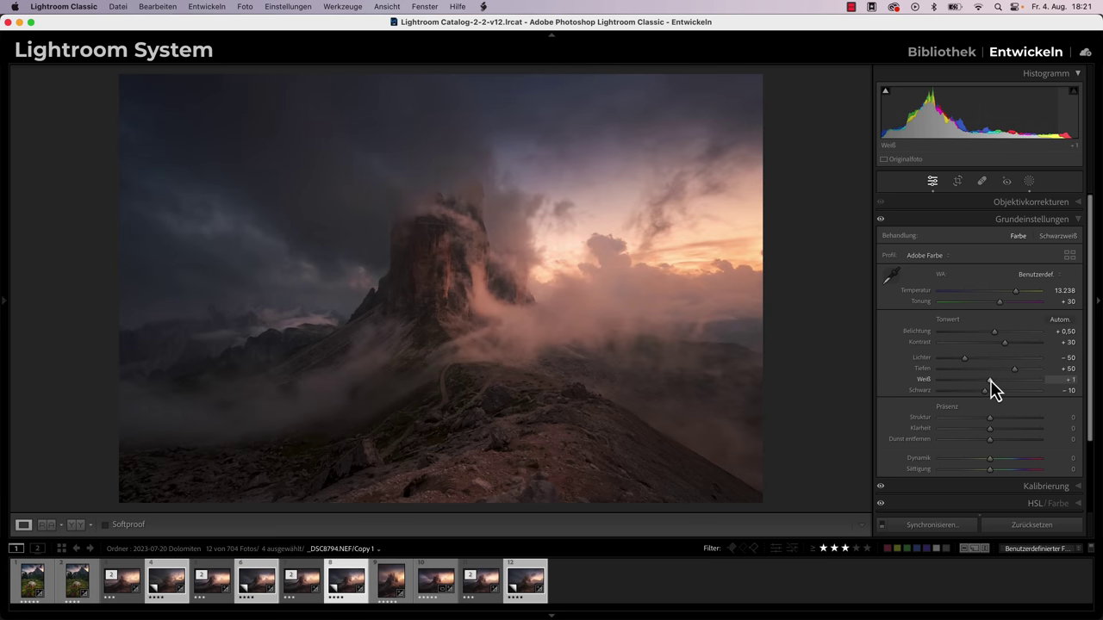
- Reset Whites to 0 on the clear Tre Cime exposure and open all four photos as Photoshop layers
{"action": "key", "text": "Right"}
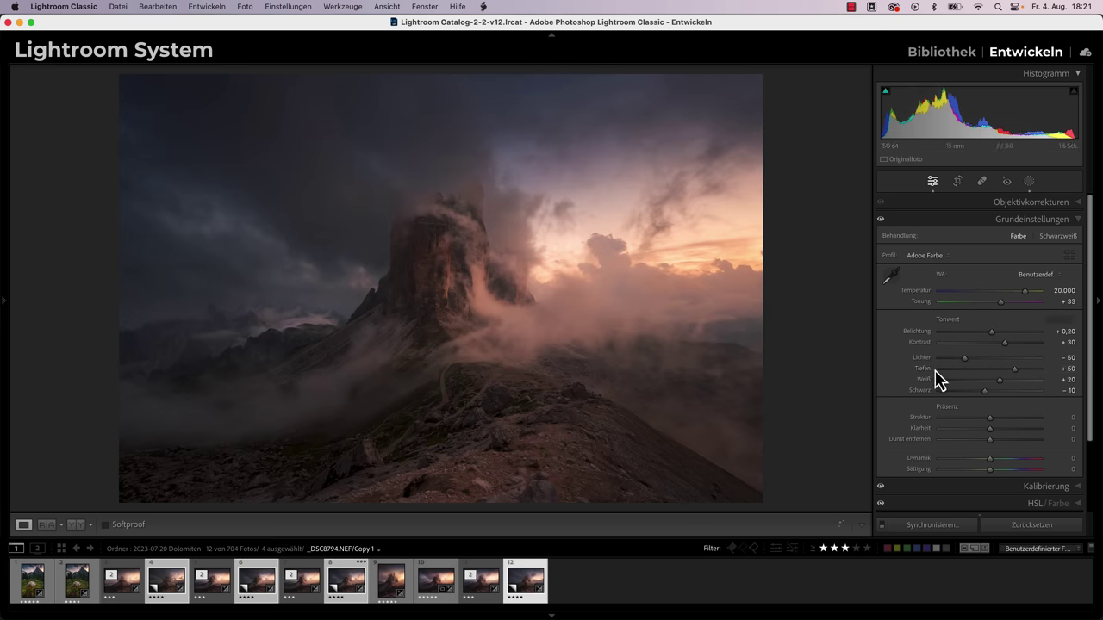
{"action": "double_click", "coordinate": [995, 380]}
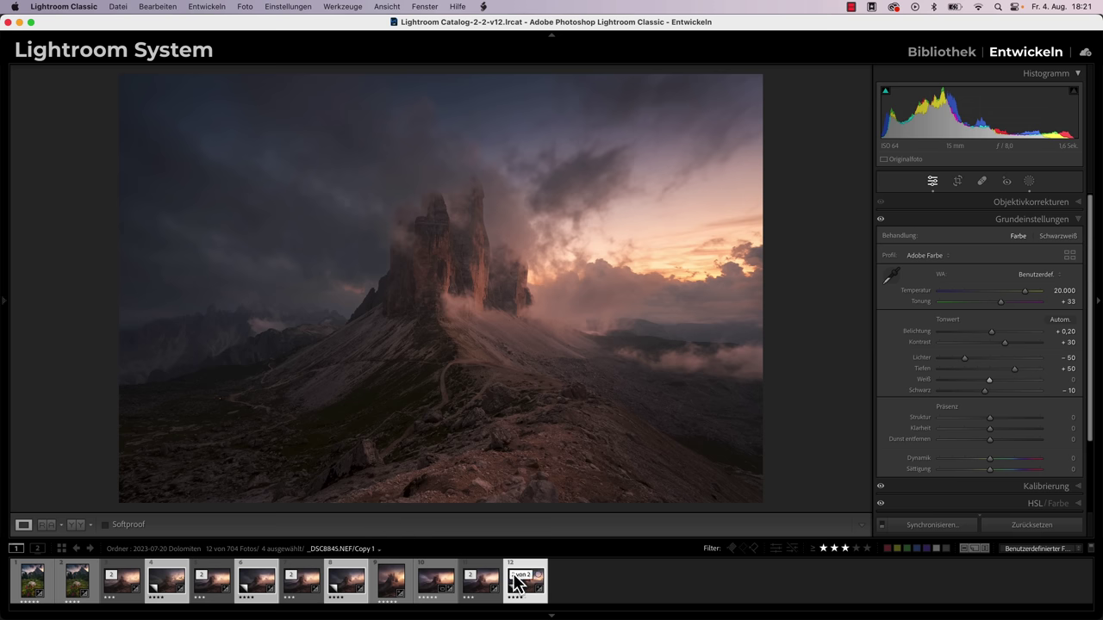
{"action": "right_click", "coordinate": [526, 595]}
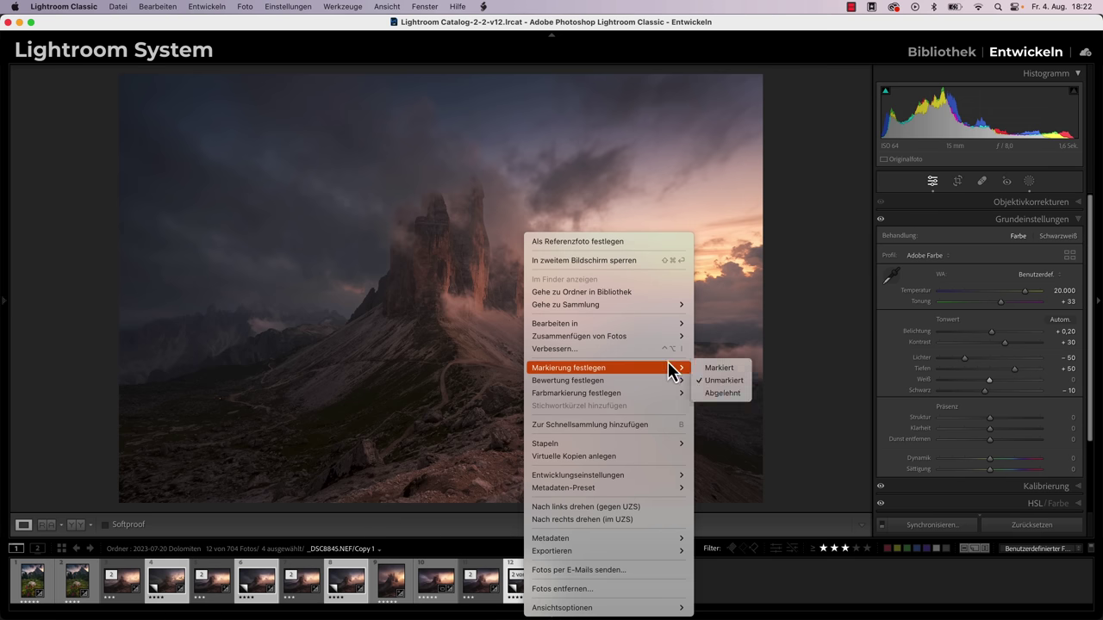
{"action": "mouse_move", "coordinate": [568, 323]}
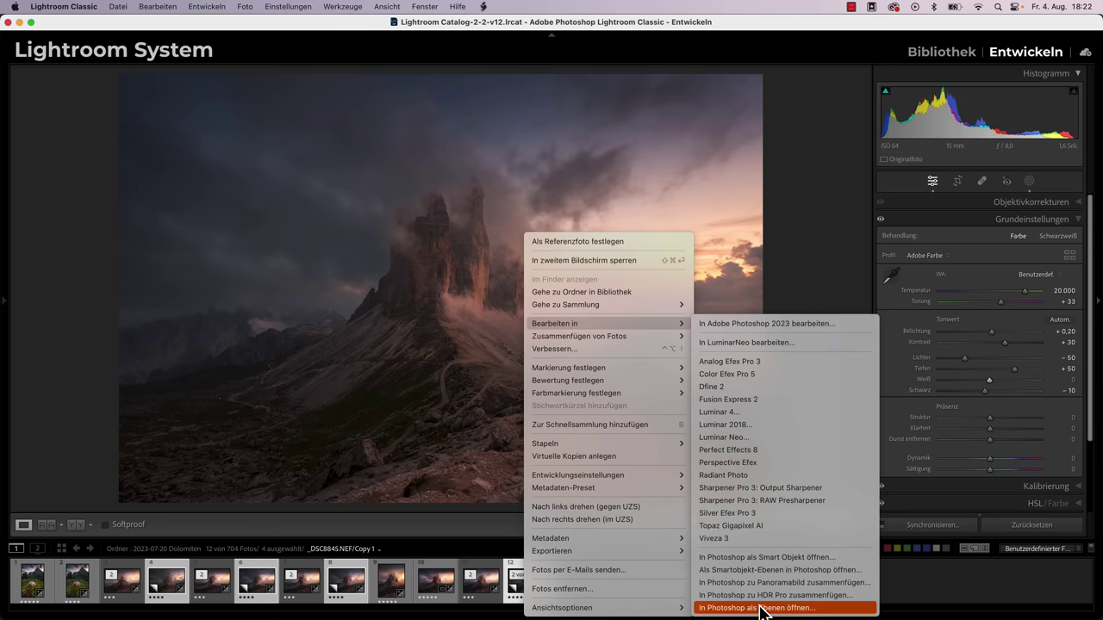
{"action": "left_click", "coordinate": [762, 609]}
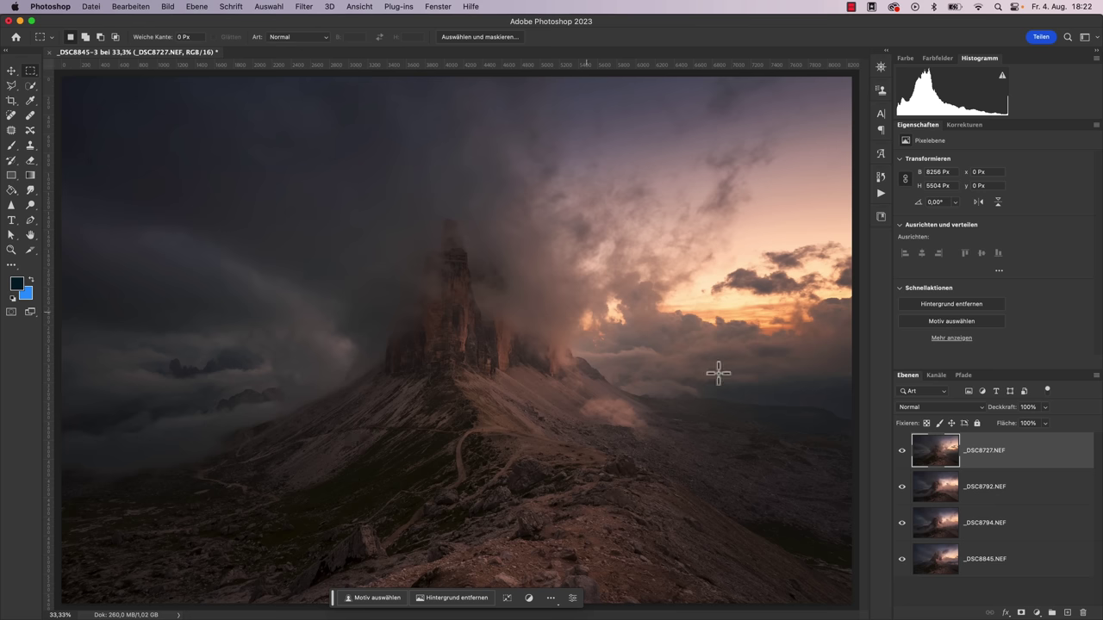
- Hide and re-show the exposure layers one by one to compare them
{"action": "left_click", "coordinate": [901, 452]}
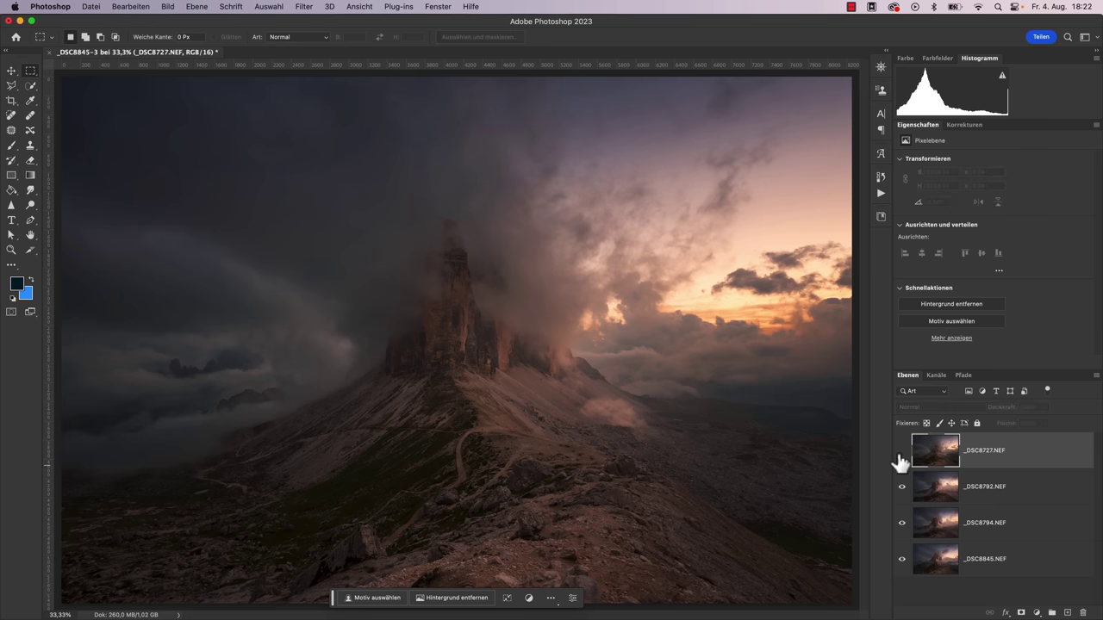
{"action": "left_click_drag", "start_coordinate": [901, 494], "coordinate": [902, 524]}
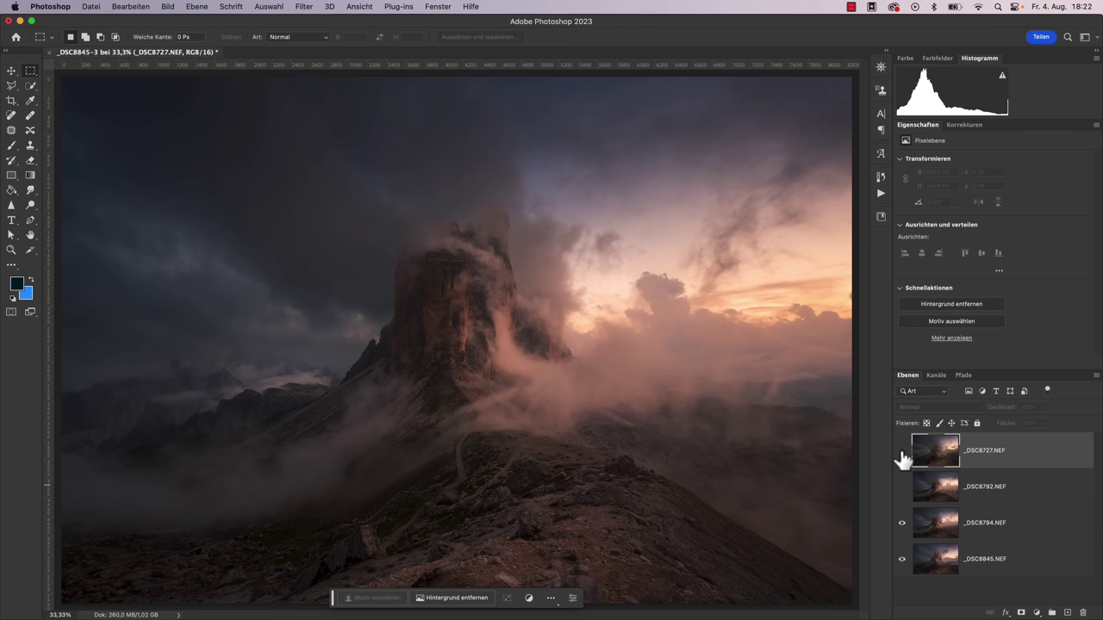
{"action": "left_click", "coordinate": [902, 523]}
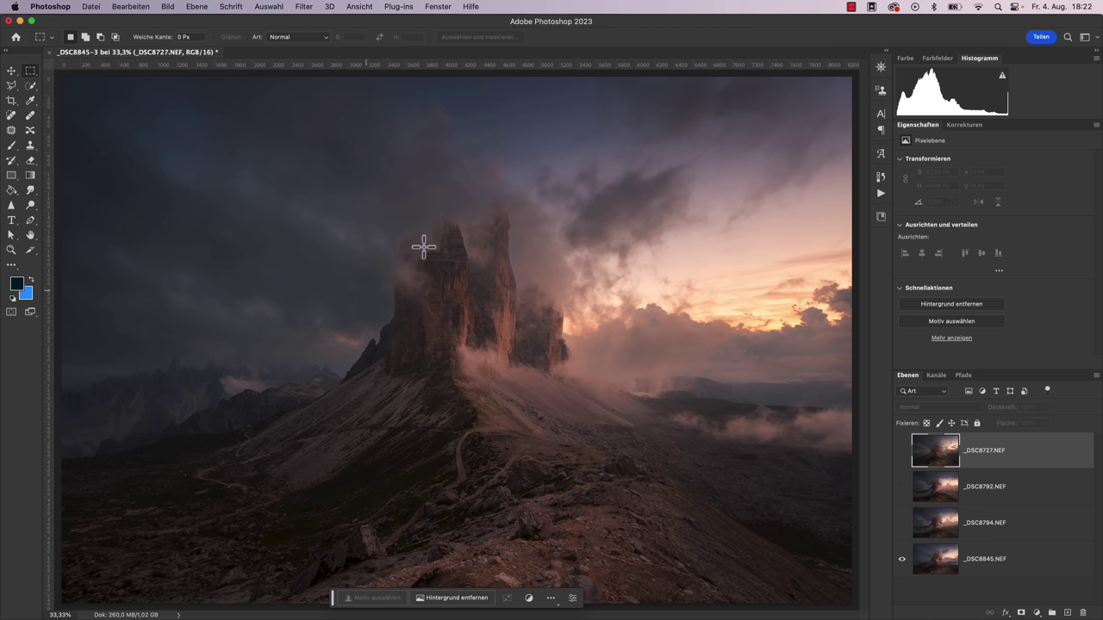
{"action": "left_click", "coordinate": [902, 523]}
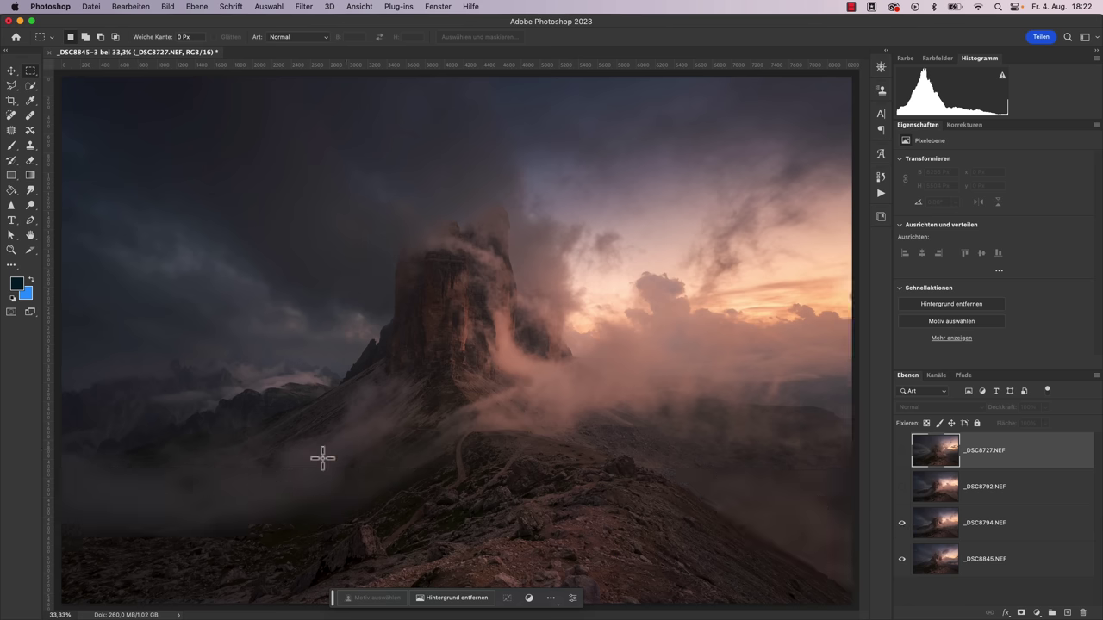
{"action": "left_click", "coordinate": [902, 487]}
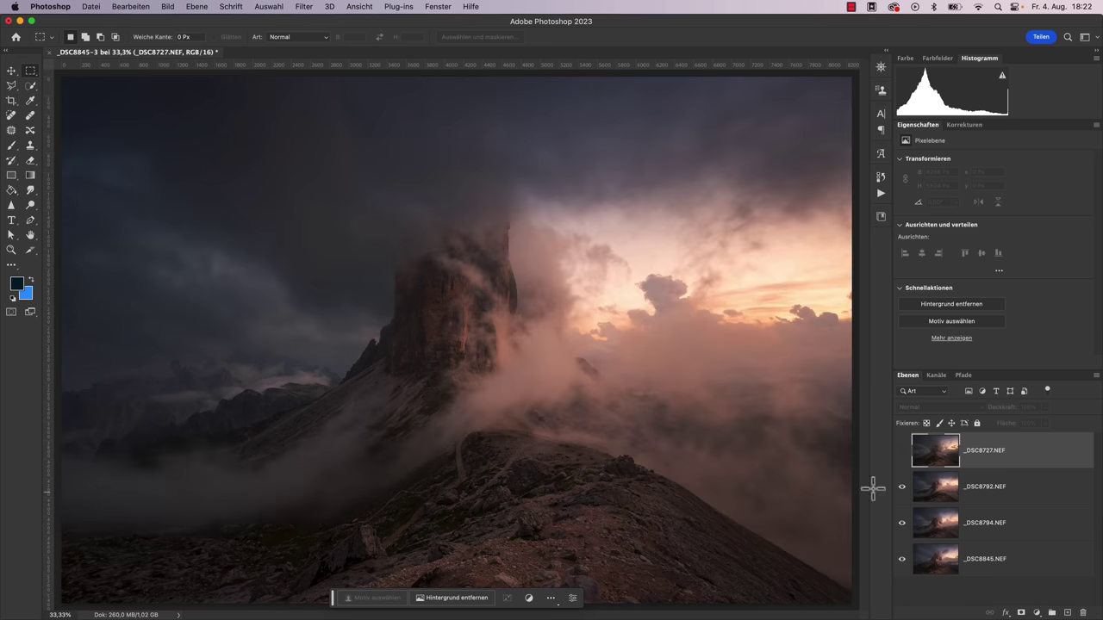
{"action": "left_click", "coordinate": [902, 450]}
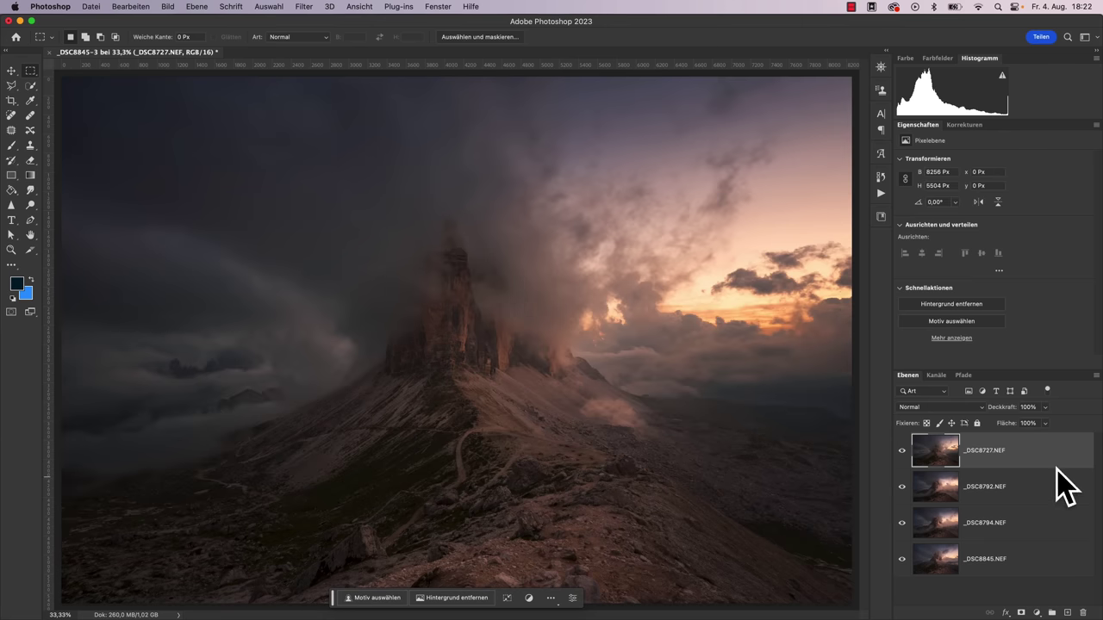
- View _DSC8845 alone, then turn all layers back on and select all four
{"action": "left_click_drag", "start_coordinate": [902, 484], "coordinate": [902, 523]}
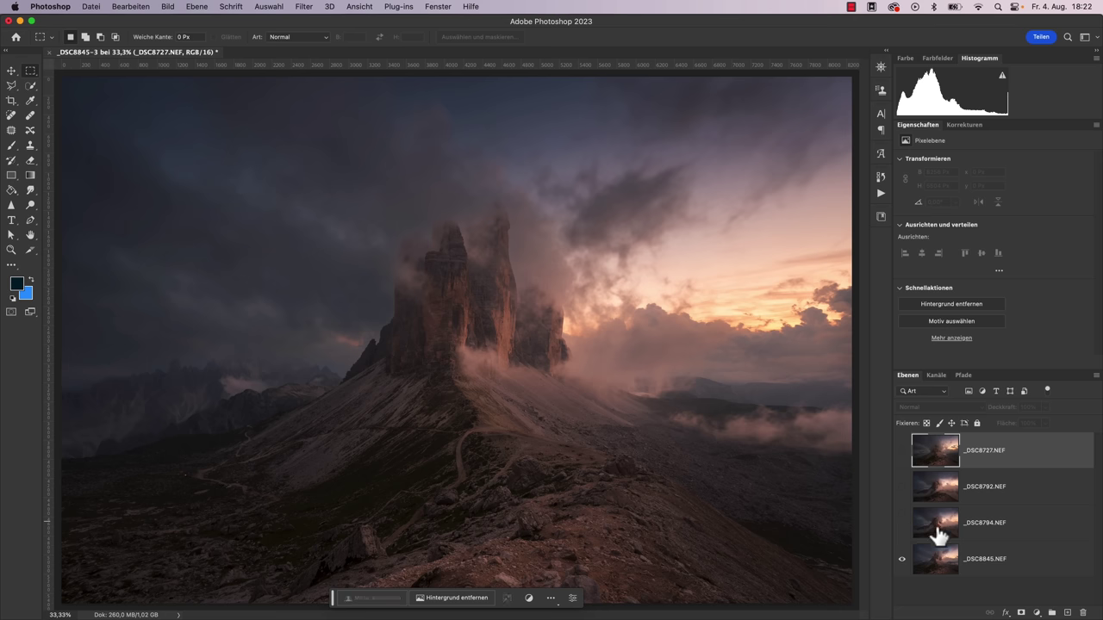
{"action": "left_click", "coordinate": [991, 561]}
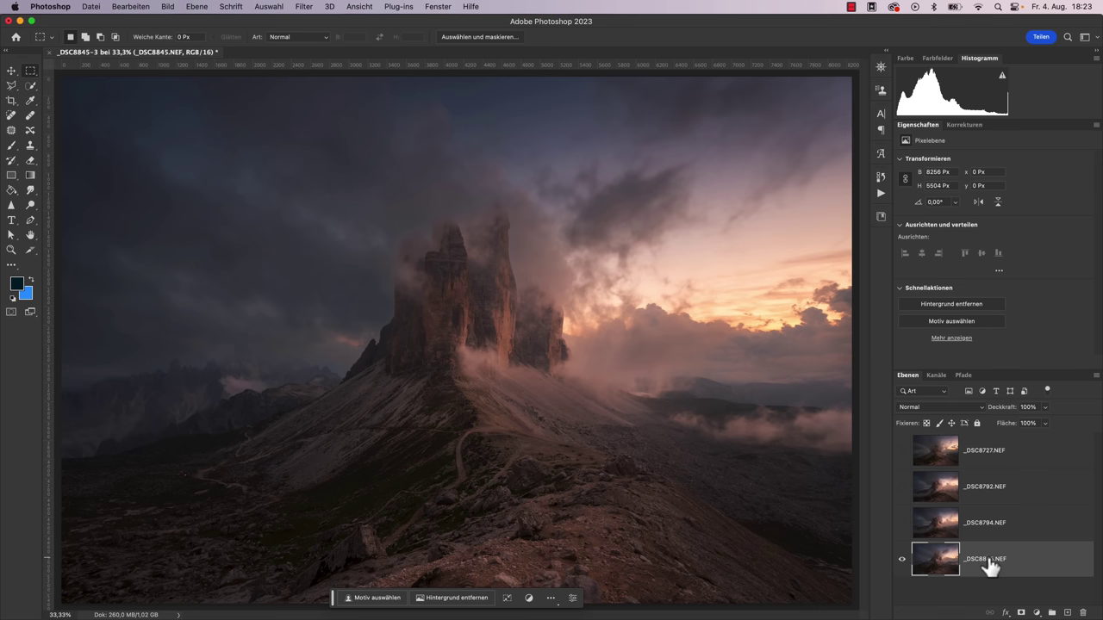
{"action": "left_click_drag", "start_coordinate": [902, 536], "coordinate": [902, 448]}
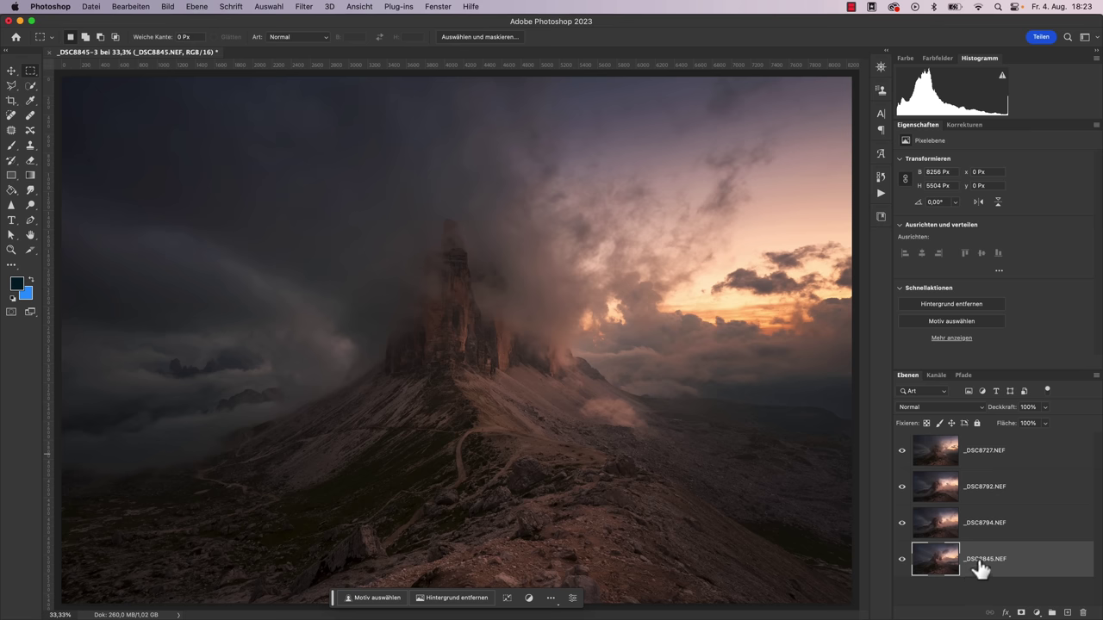
{"action": "left_click", "coordinate": [1005, 454], "text": "shift"}
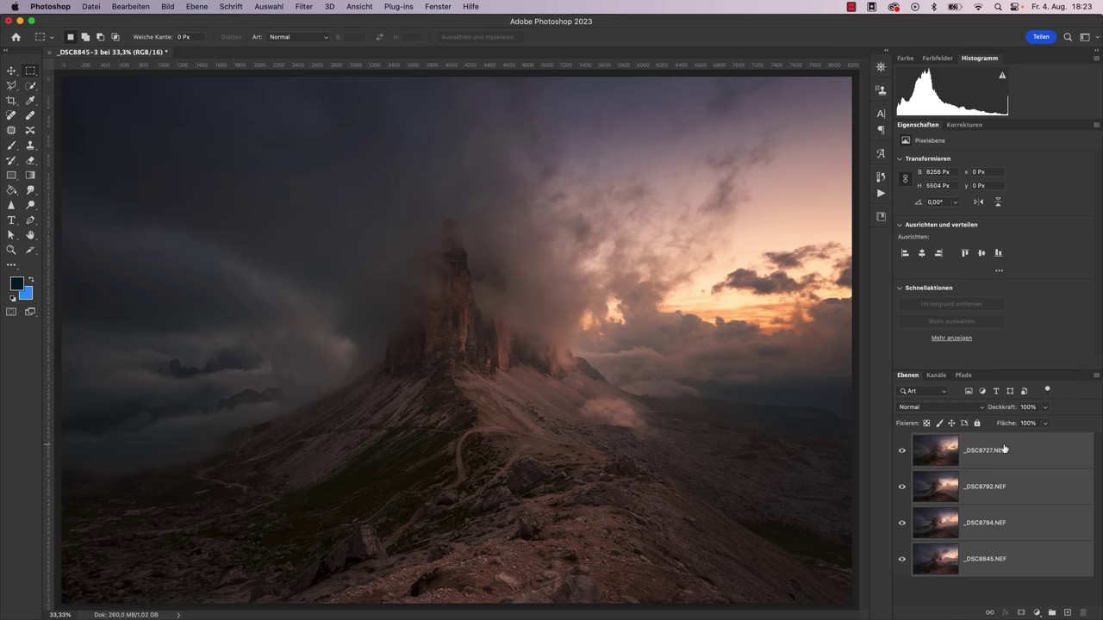
- Auto-align the four layers with Auto projection, then hide the upper three layers
{"action": "left_click", "coordinate": [131, 7]}
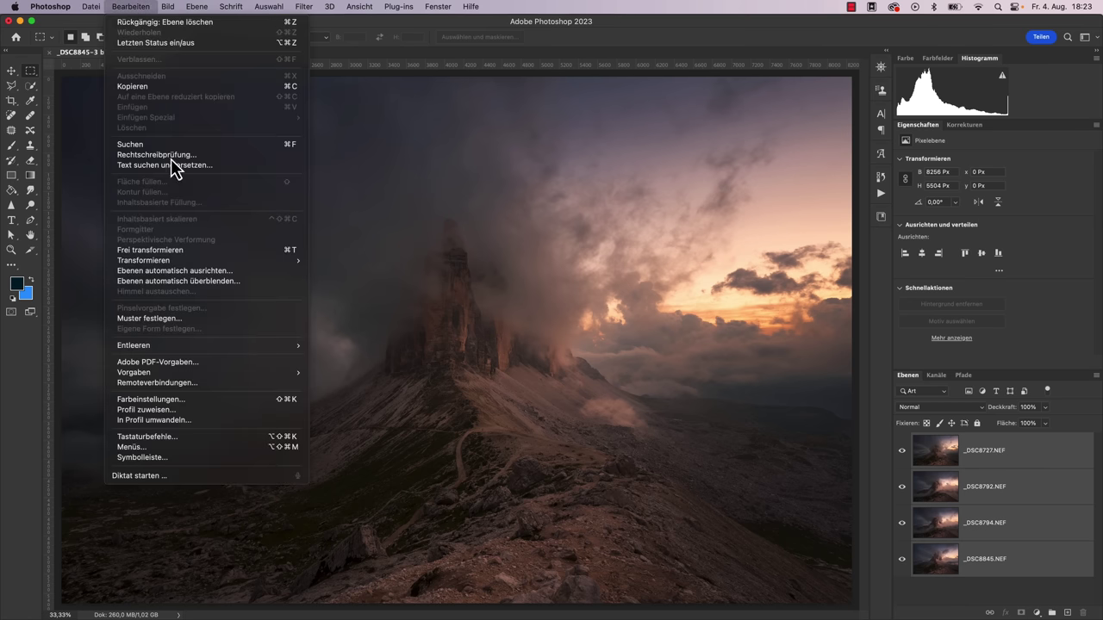
{"action": "left_click", "coordinate": [207, 272]}
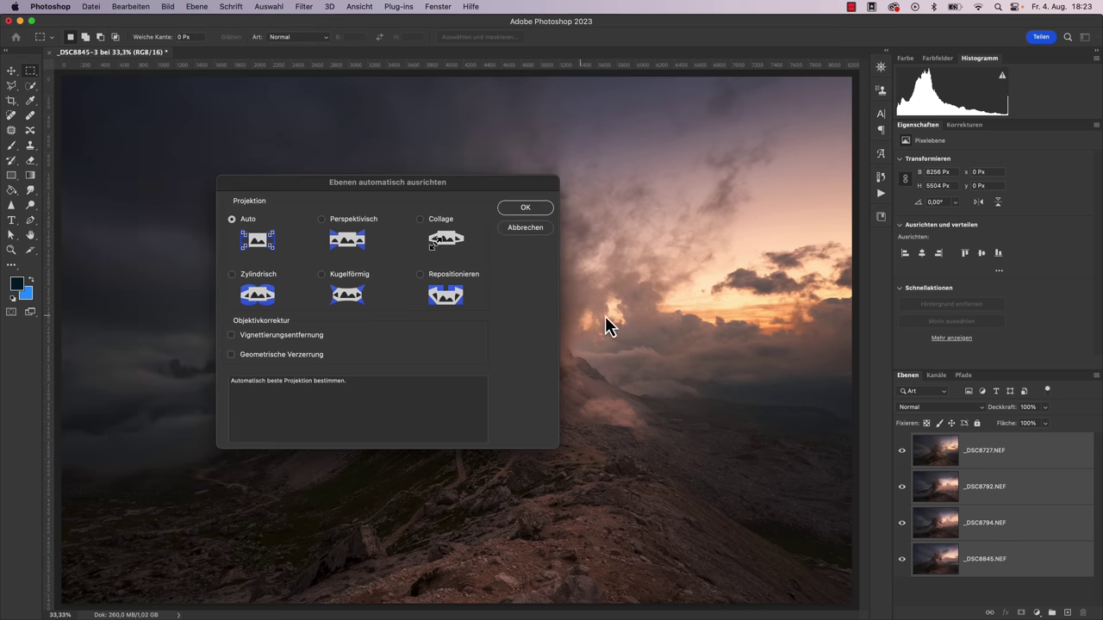
{"action": "left_click", "coordinate": [525, 208]}
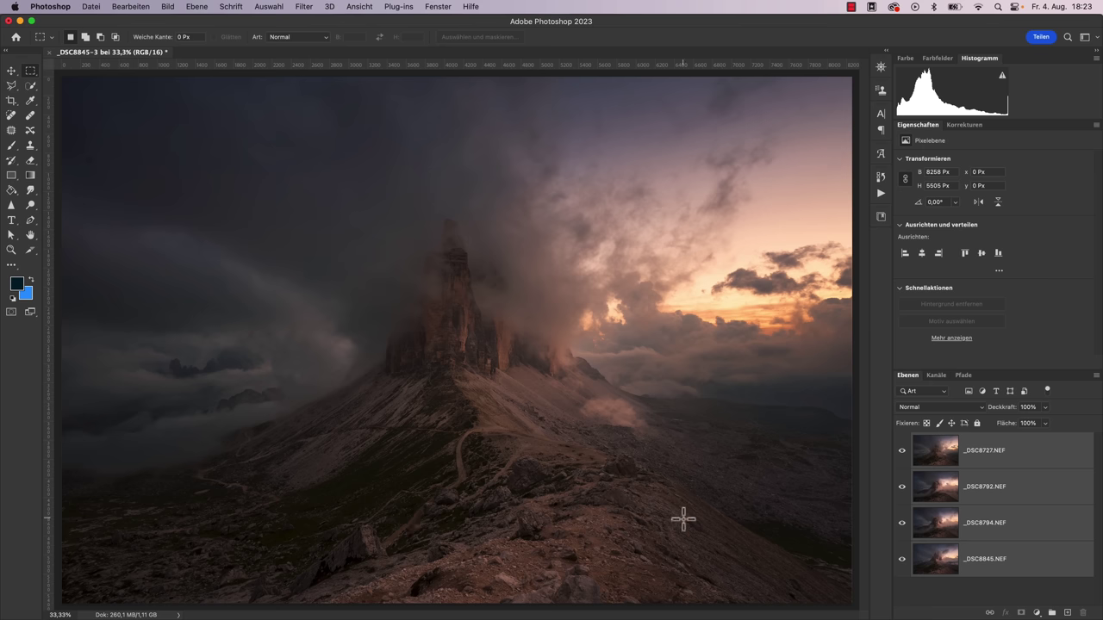
{"action": "left_click_drag", "start_coordinate": [902, 527], "coordinate": [901, 453]}
- Show and select _DSC8794 and give it an all-black layer mask
{"action": "left_click", "coordinate": [955, 570]}
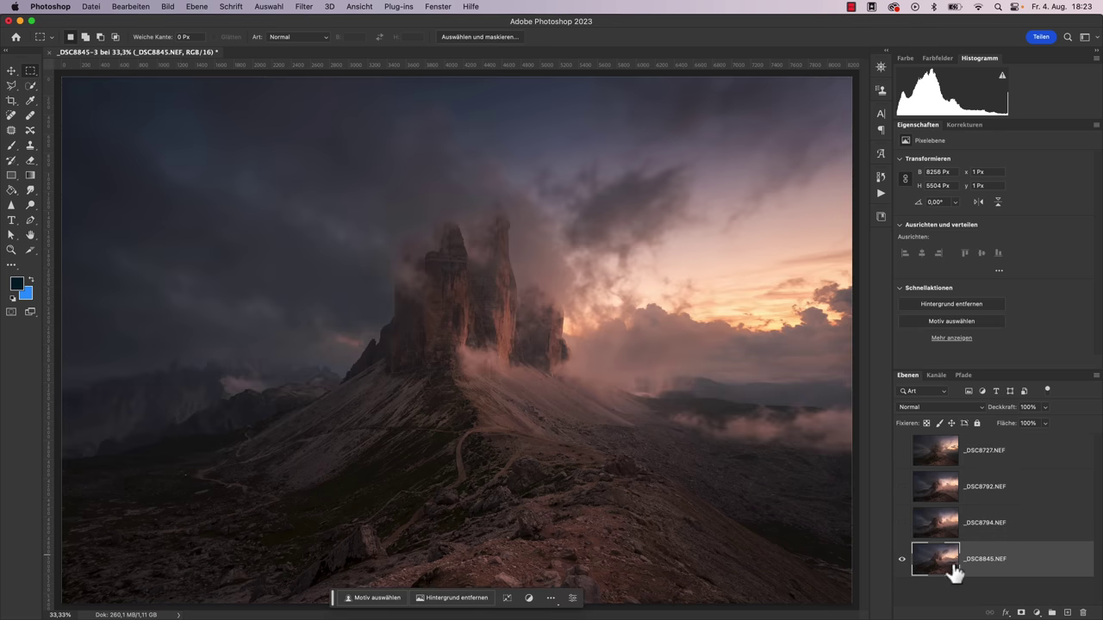
{"action": "left_click", "coordinate": [903, 526]}
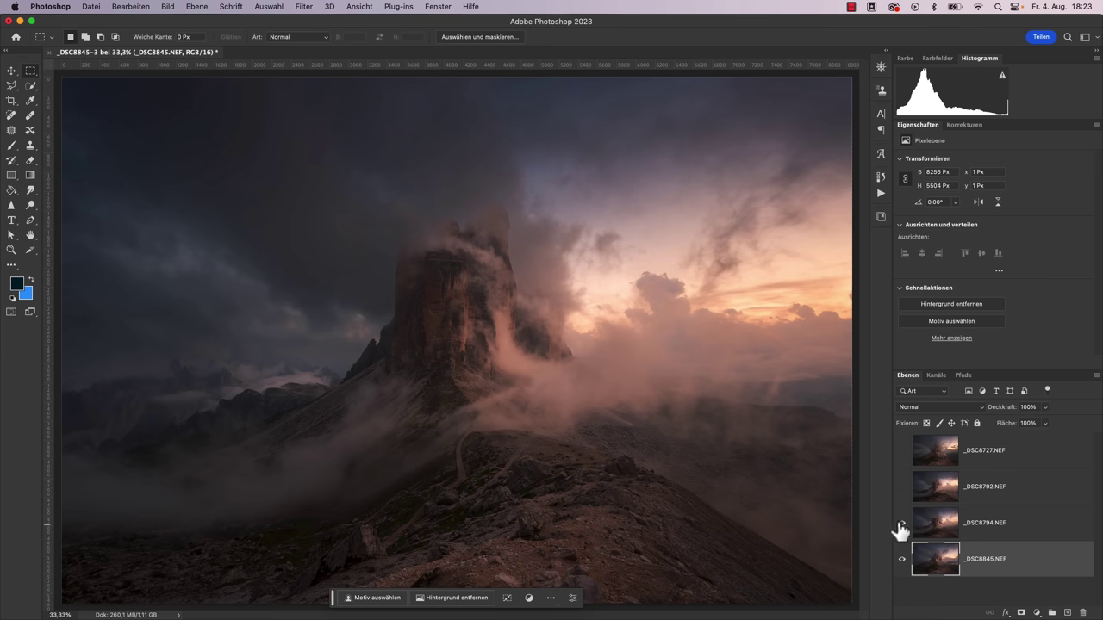
{"action": "left_click", "coordinate": [991, 527]}
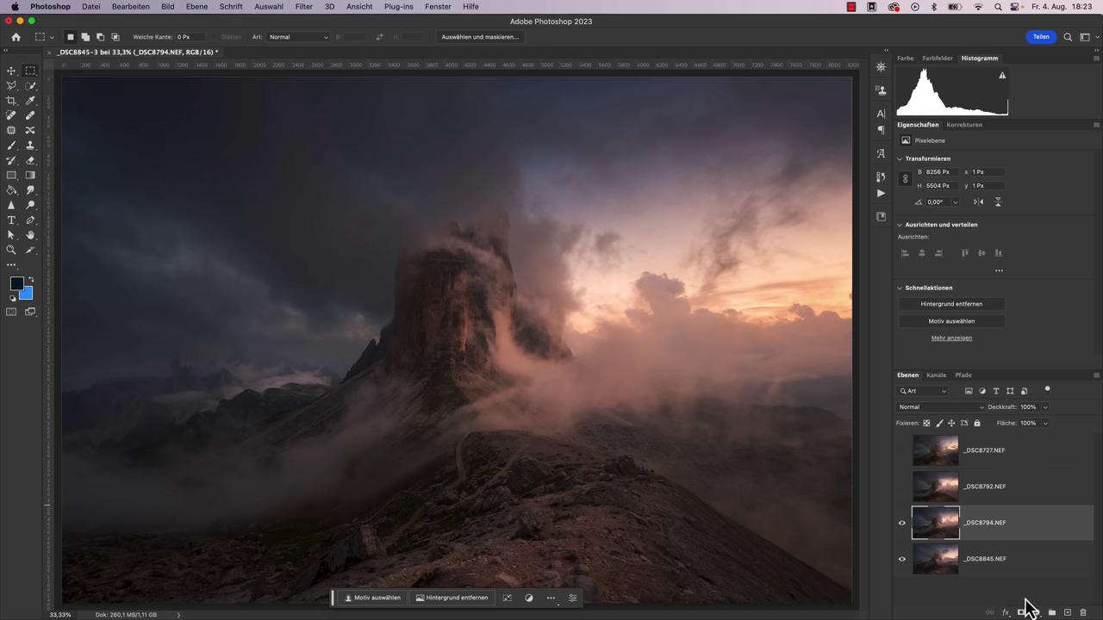
{"action": "left_click", "coordinate": [1021, 613], "text": "alt"}
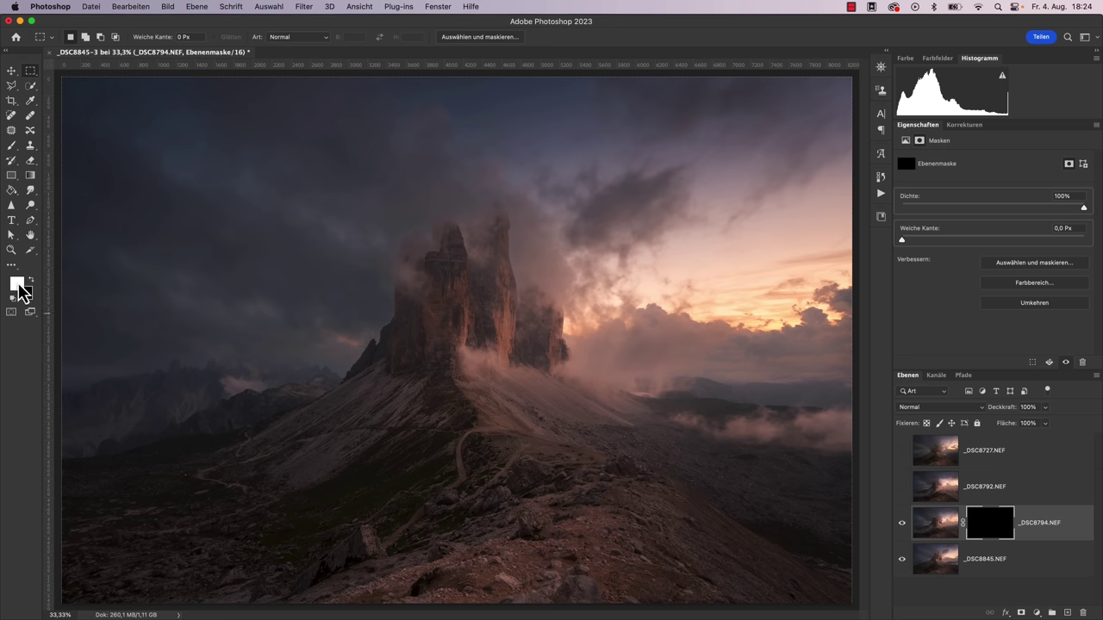
- Paint _DSC8794's fog into the foreground and central slope with a ~60% opacity brush
{"action": "left_click", "coordinate": [13, 146]}
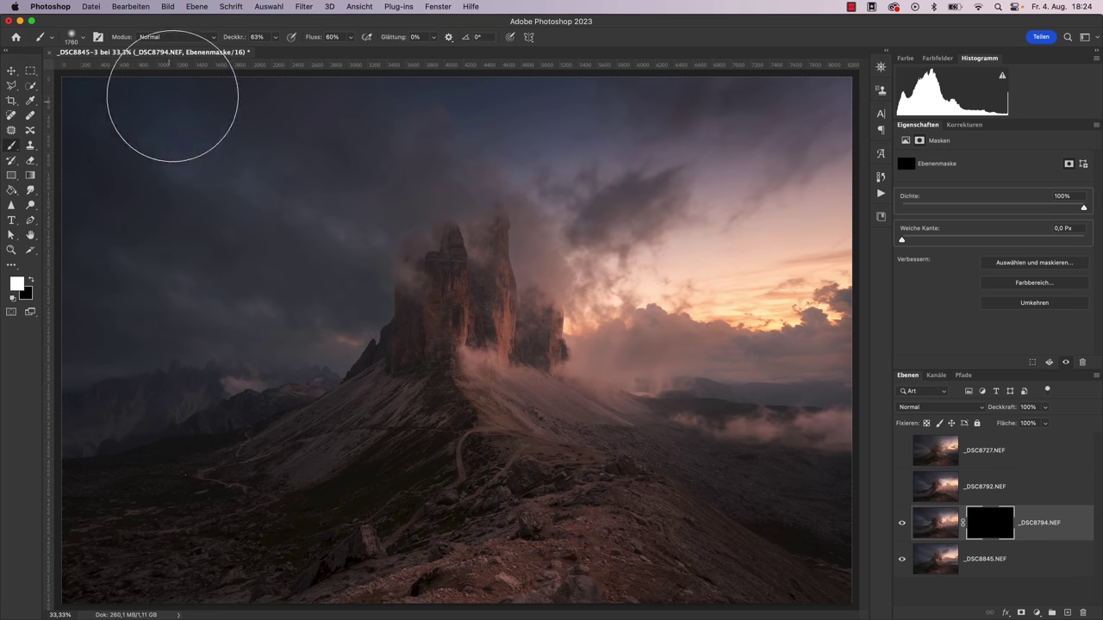
{"action": "left_click_drag", "start_coordinate": [249, 45], "coordinate": [242, 48]}
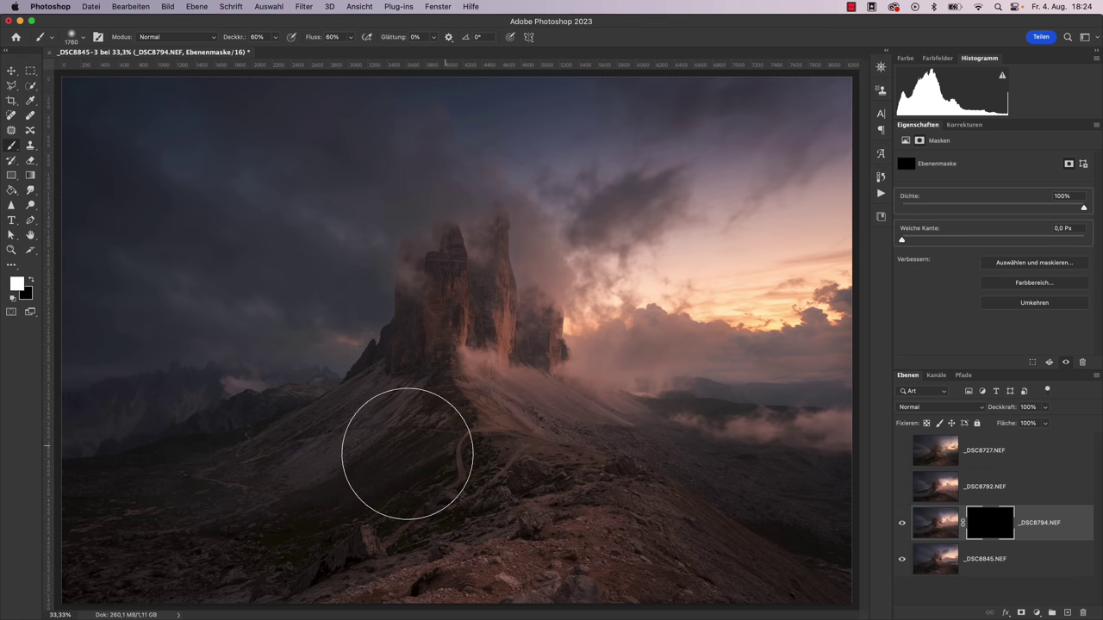
{"action": "left_click_drag", "start_coordinate": [103, 490], "coordinate": [344, 487]}
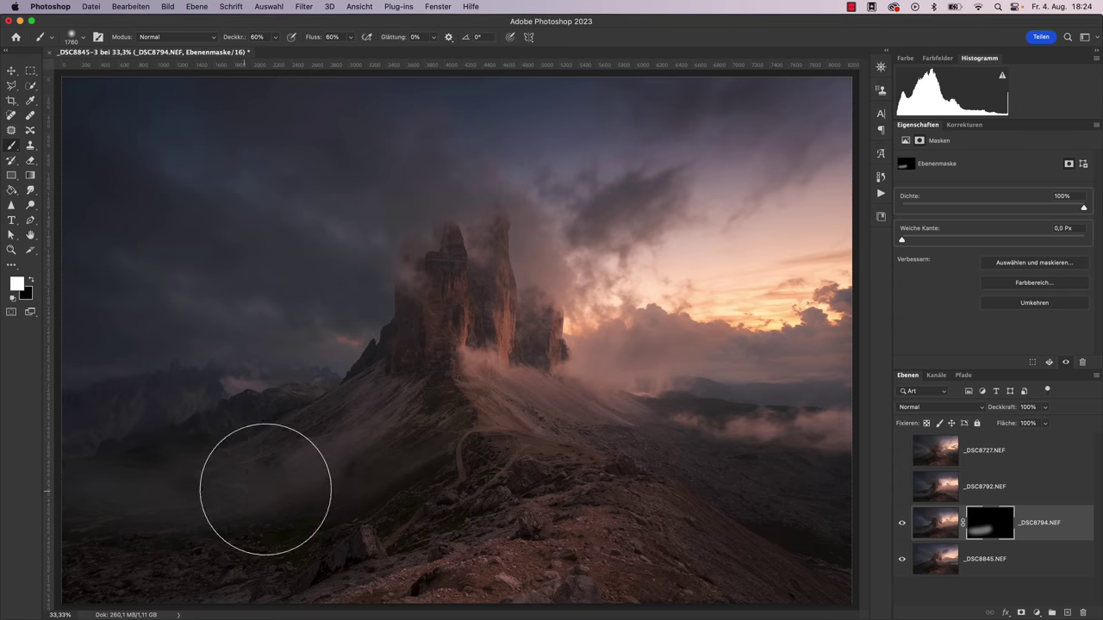
{"action": "left_click_drag", "start_coordinate": [233, 475], "coordinate": [475, 423]}
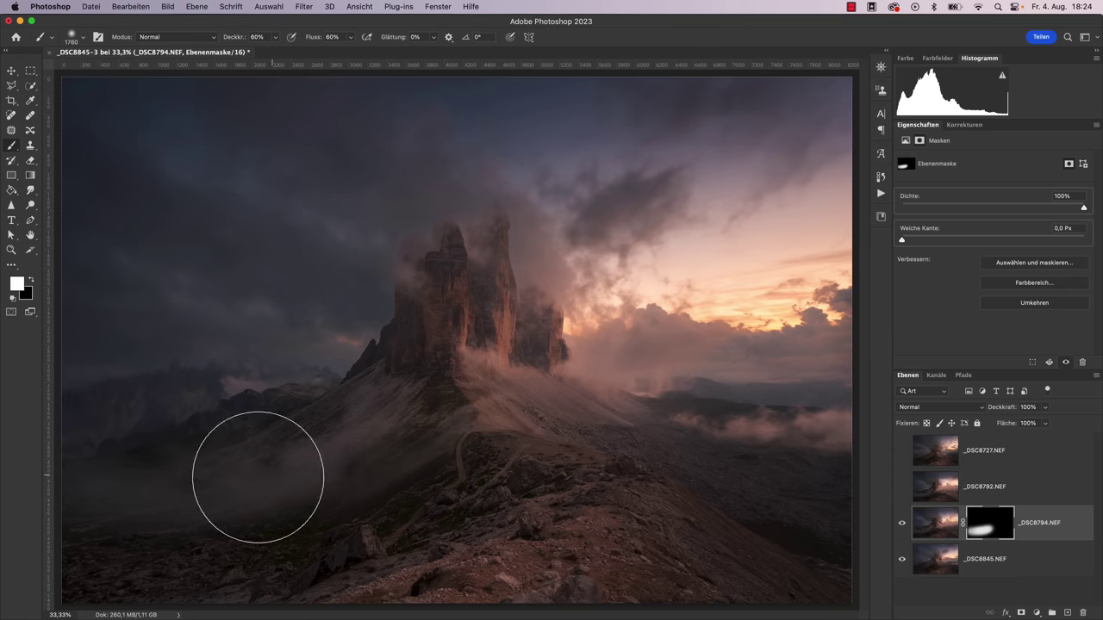
- Paint fog into the right valley, left slope and around the towers, then show and select _DSC8792
{"action": "mouse_move", "coordinate": [535, 405]}
{"action": "left_mouse_down"}
{"action": "mouse_move", "coordinate": [786, 455]}
{"action": "mouse_move", "coordinate": [653, 436]}
{"action": "mouse_move", "coordinate": [744, 468]}
{"action": "mouse_move", "coordinate": [799, 444]}
{"action": "mouse_move", "coordinate": [758, 416]}
{"action": "mouse_move", "coordinate": [761, 468]}
{"action": "mouse_move", "coordinate": [782, 438]}
{"action": "mouse_move", "coordinate": [806, 448]}
{"action": "mouse_move", "coordinate": [766, 468]}
{"action": "left_mouse_up"}
{"action": "left_click_drag", "start_coordinate": [542, 425], "coordinate": [547, 431]}
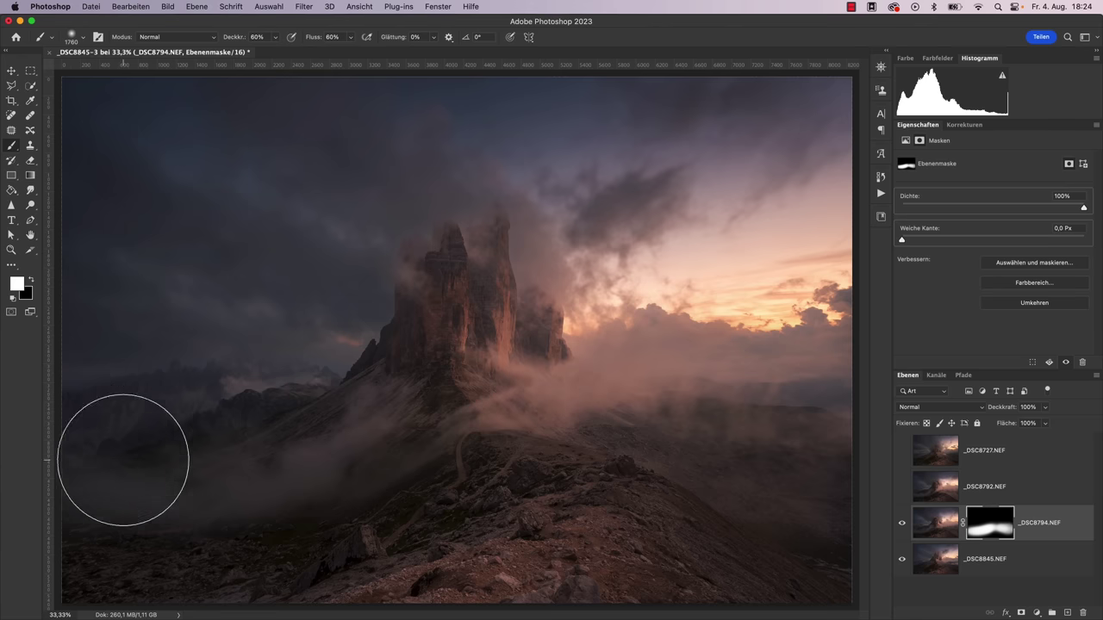
{"action": "left_click_drag", "start_coordinate": [136, 441], "coordinate": [233, 505]}
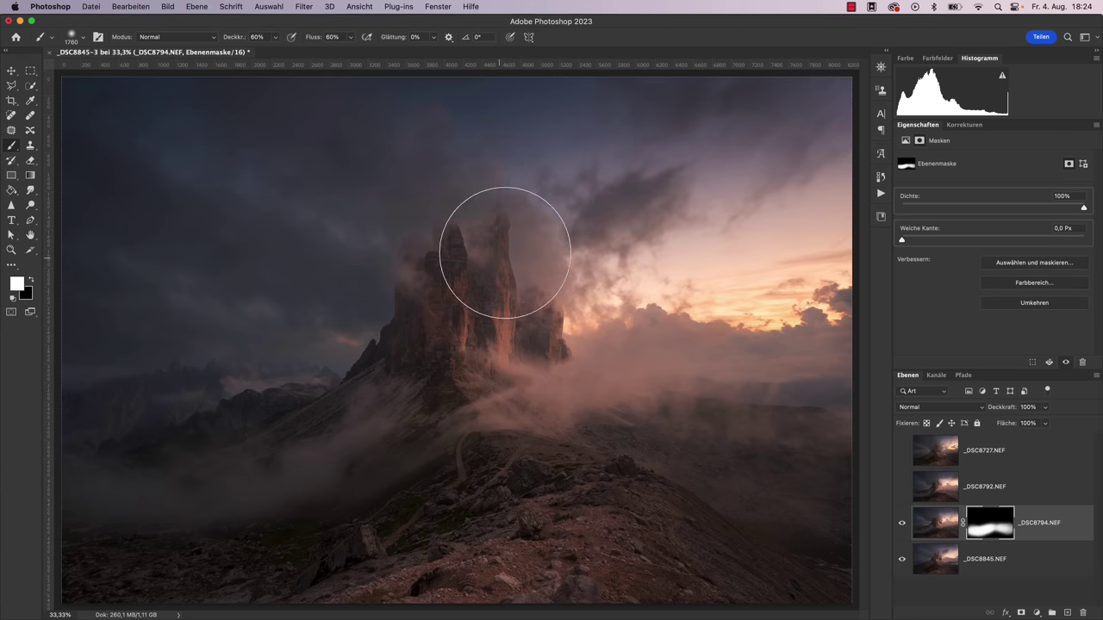
{"action": "mouse_move", "coordinate": [484, 244]}
{"action": "left_mouse_down"}
{"action": "mouse_move", "coordinate": [507, 227]}
{"action": "mouse_move", "coordinate": [473, 264]}
{"action": "mouse_move", "coordinate": [574, 320]}
{"action": "mouse_move", "coordinate": [433, 258]}
{"action": "left_mouse_up"}
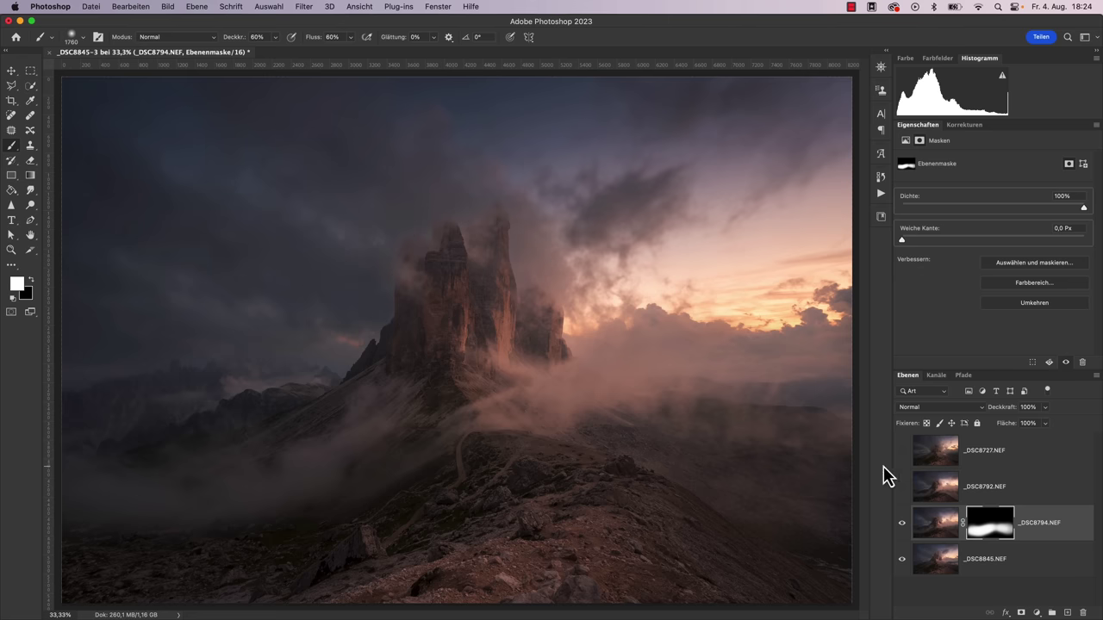
{"action": "left_click", "coordinate": [902, 487]}
{"action": "left_click", "coordinate": [996, 493]}
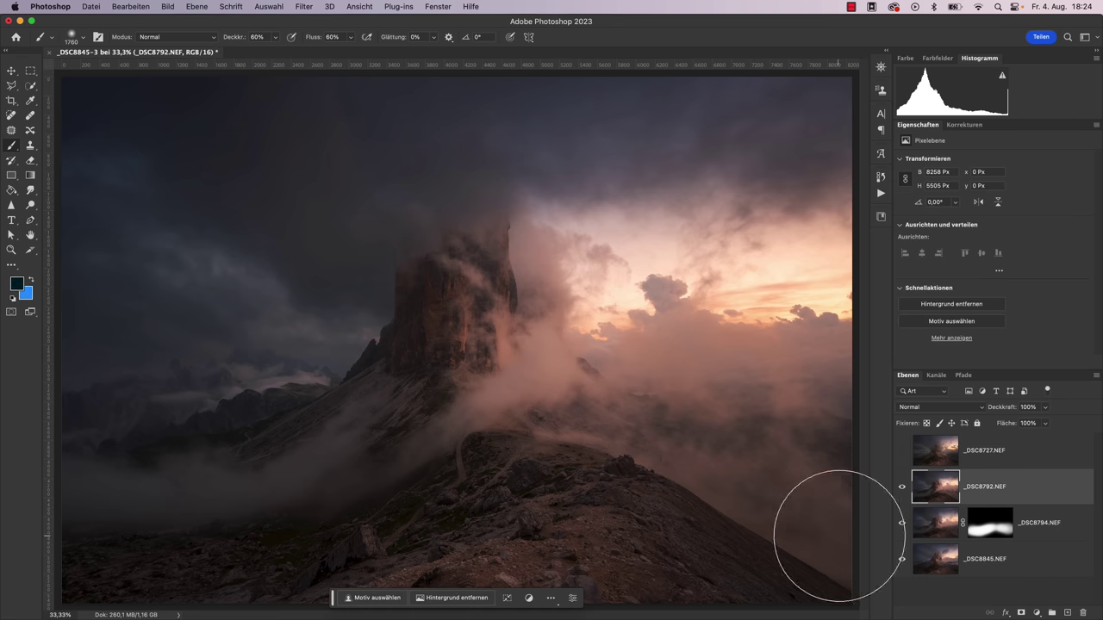
- Black-mask _DSC8792, reveal its fog at lower right and left mountains, then show and select _DSC8727
{"action": "left_click", "coordinate": [1021, 613], "text": "alt"}
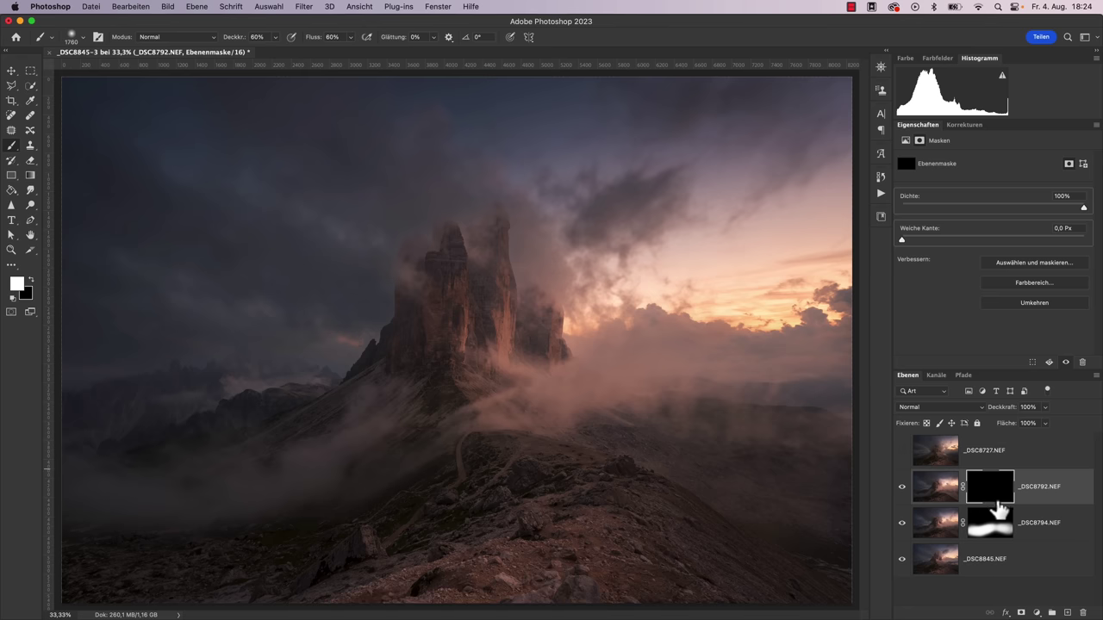
{"action": "left_click_drag", "start_coordinate": [989, 510], "coordinate": [1001, 523]}
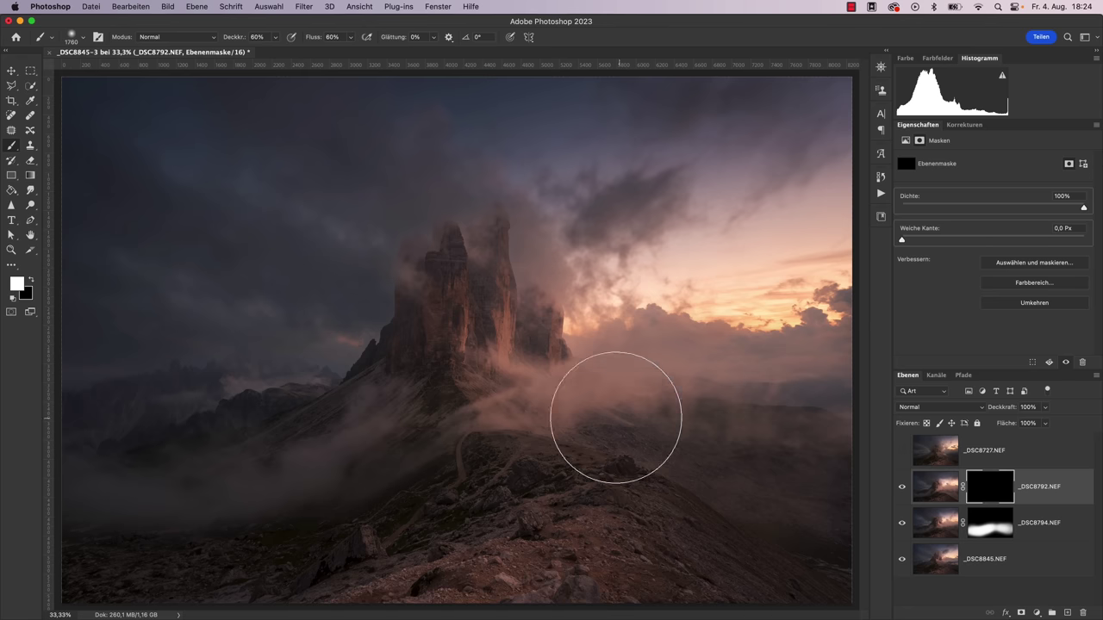
{"action": "left_click_drag", "start_coordinate": [589, 415], "coordinate": [795, 500]}
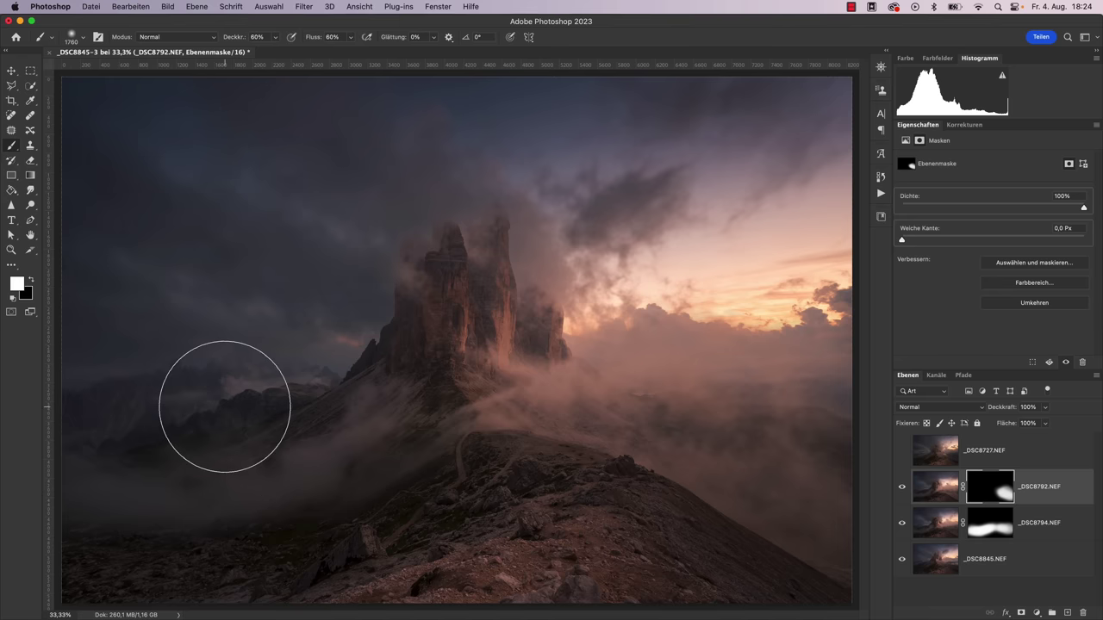
{"action": "mouse_move", "coordinate": [97, 412]}
{"action": "left_mouse_down"}
{"action": "mouse_move", "coordinate": [172, 394]}
{"action": "mouse_move", "coordinate": [249, 401]}
{"action": "mouse_move", "coordinate": [226, 382]}
{"action": "mouse_move", "coordinate": [118, 375]}
{"action": "left_mouse_up"}
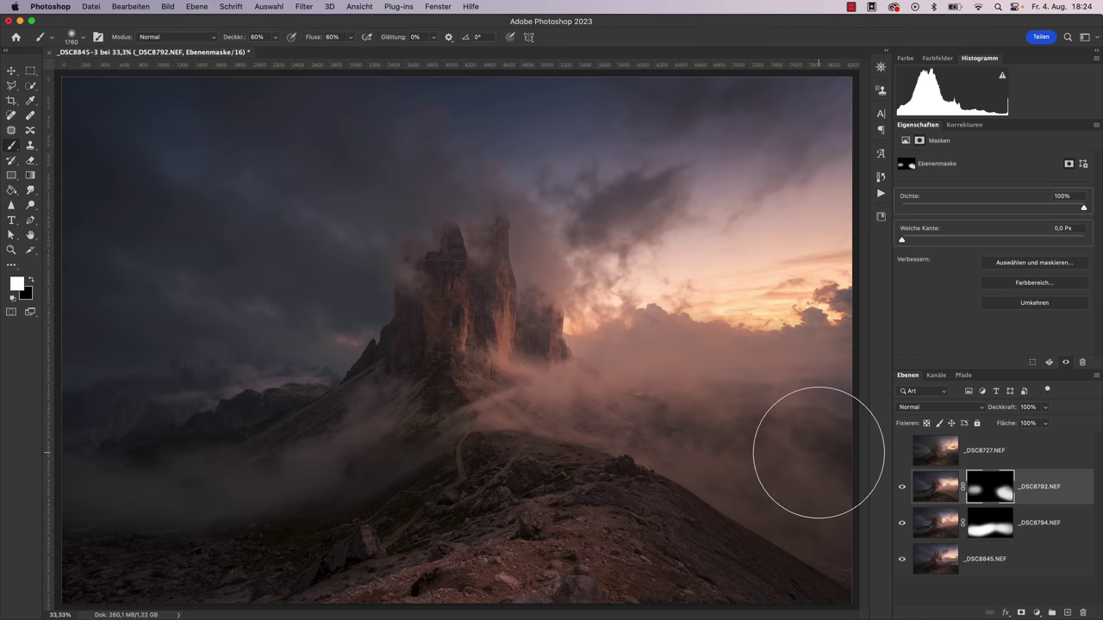
{"action": "left_click", "coordinate": [902, 450]}
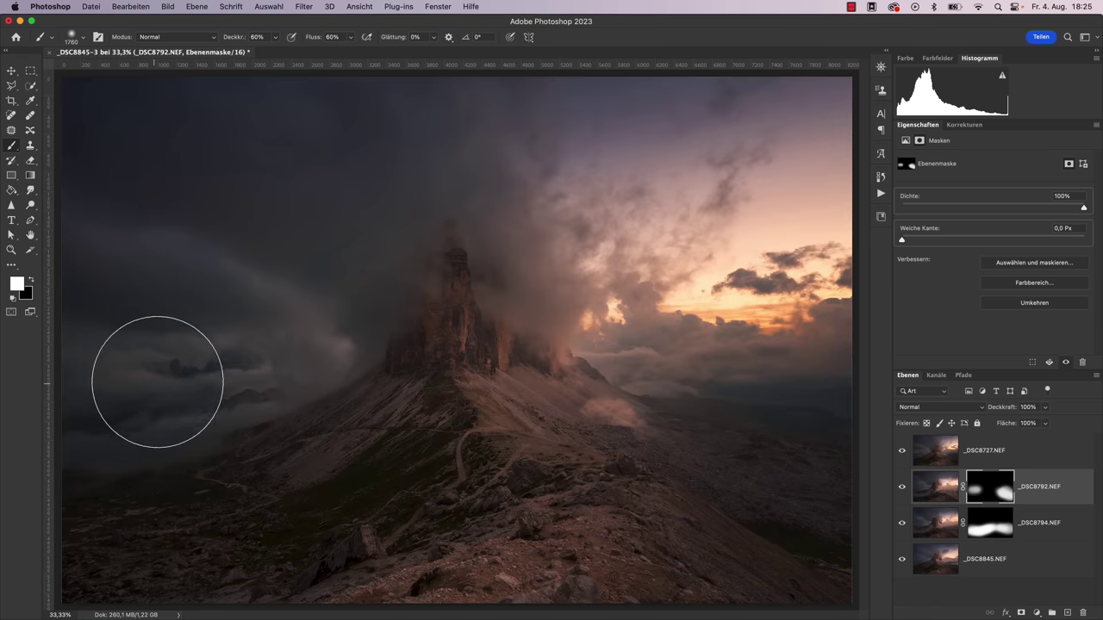
{"action": "left_click", "coordinate": [1005, 455]}
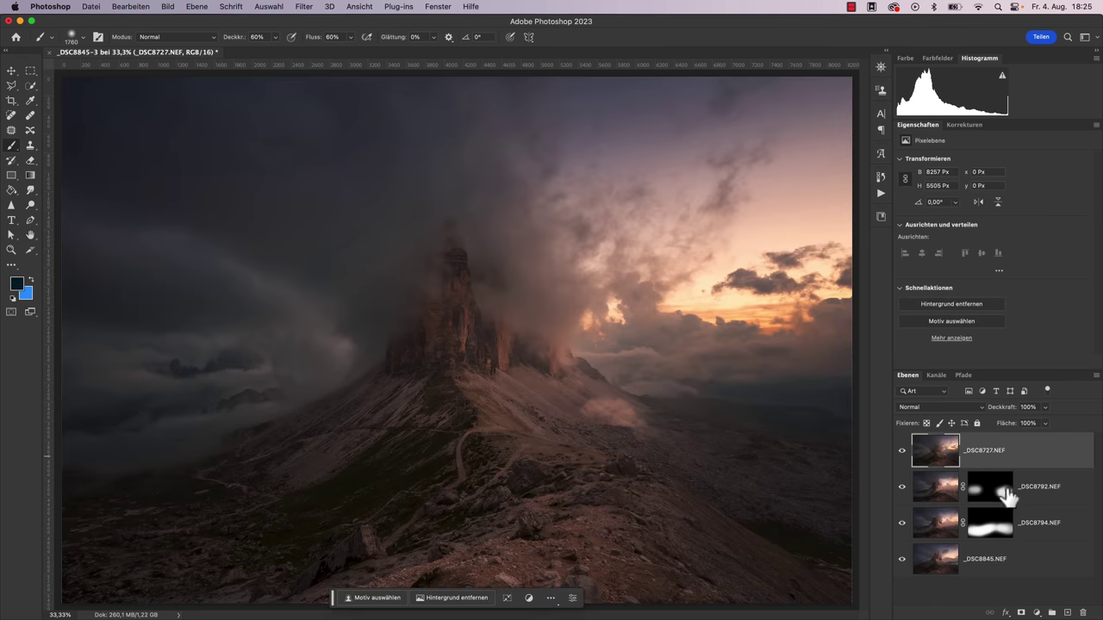
- Black-mask _DSC8727 and paint it back in over the dark left mountains
{"action": "left_click", "coordinate": [1021, 613], "text": "alt"}
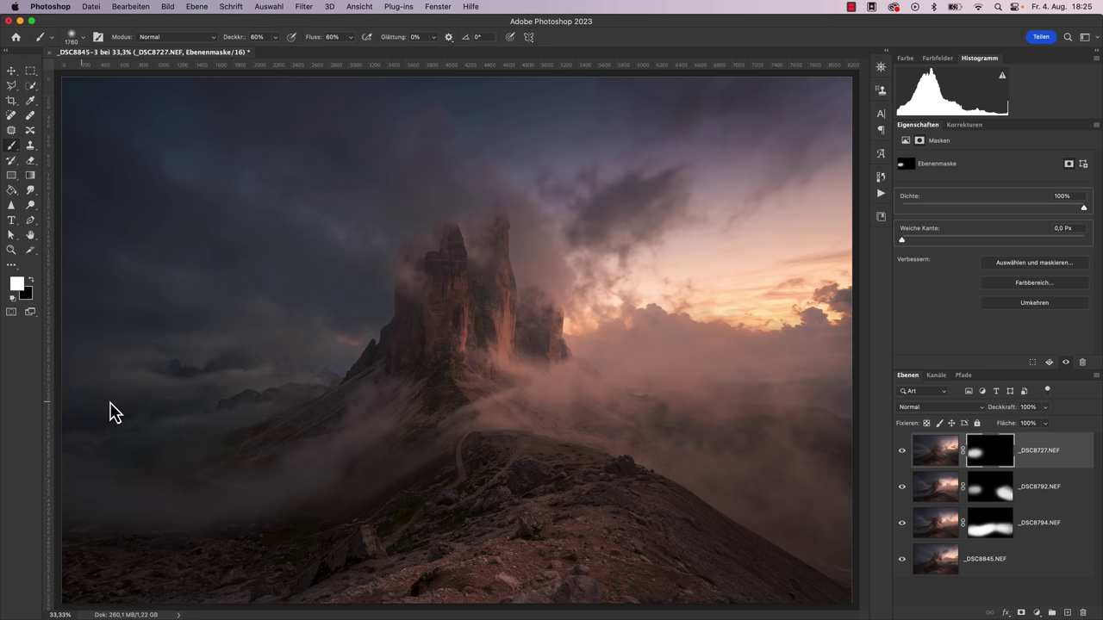
{"action": "left_click_drag", "start_coordinate": [256, 376], "coordinate": [84, 402]}
{"action": "left_click_drag", "start_coordinate": [288, 378], "coordinate": [134, 408]}
- Close the blended image in Photoshop, saving it as _DSC8727-Bearbeitet-3.tif back to Lightroom
{"action": "left_click", "coordinate": [51, 53]}
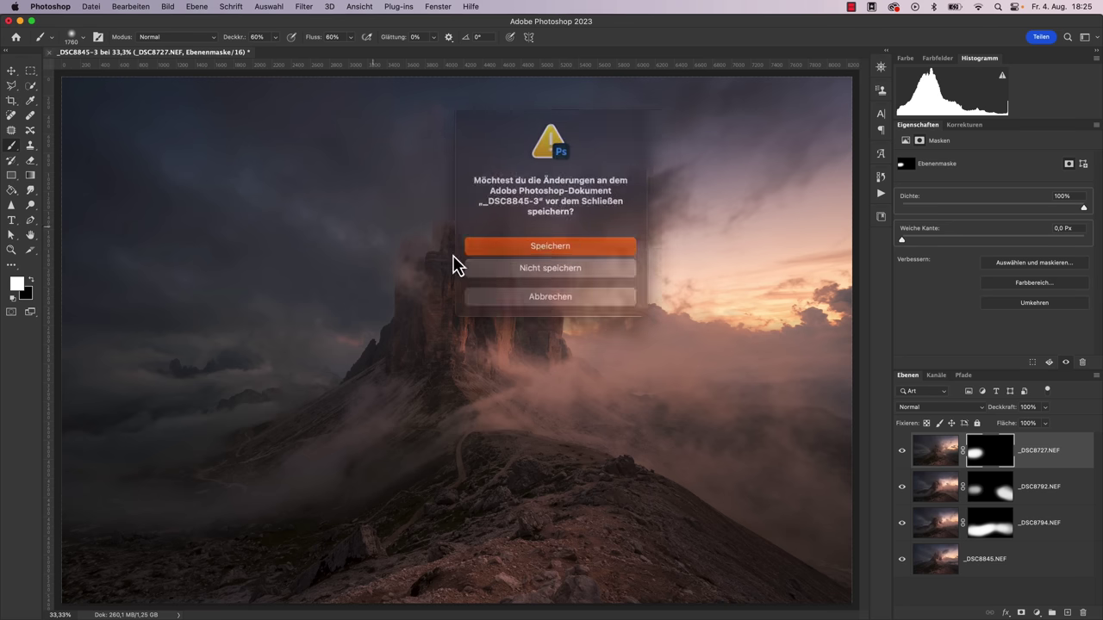
{"action": "left_click", "coordinate": [536, 244]}
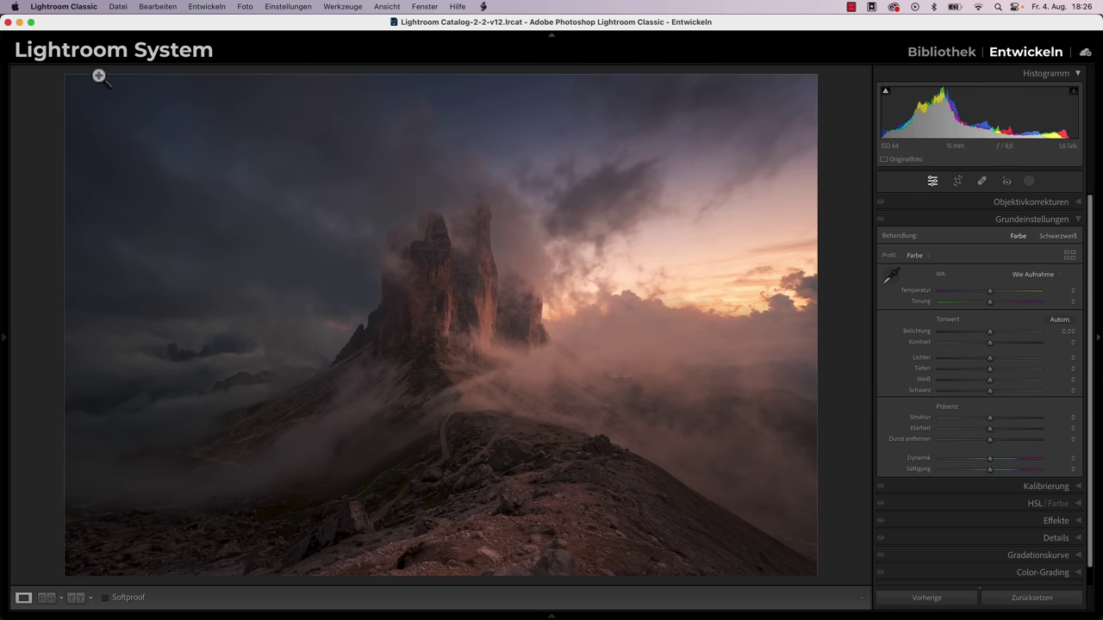
- Crop the photo slightly tighter from the top-left, bottom-right and top-right corners, keeping its aspect ratio
{"action": "left_click", "coordinate": [955, 183]}
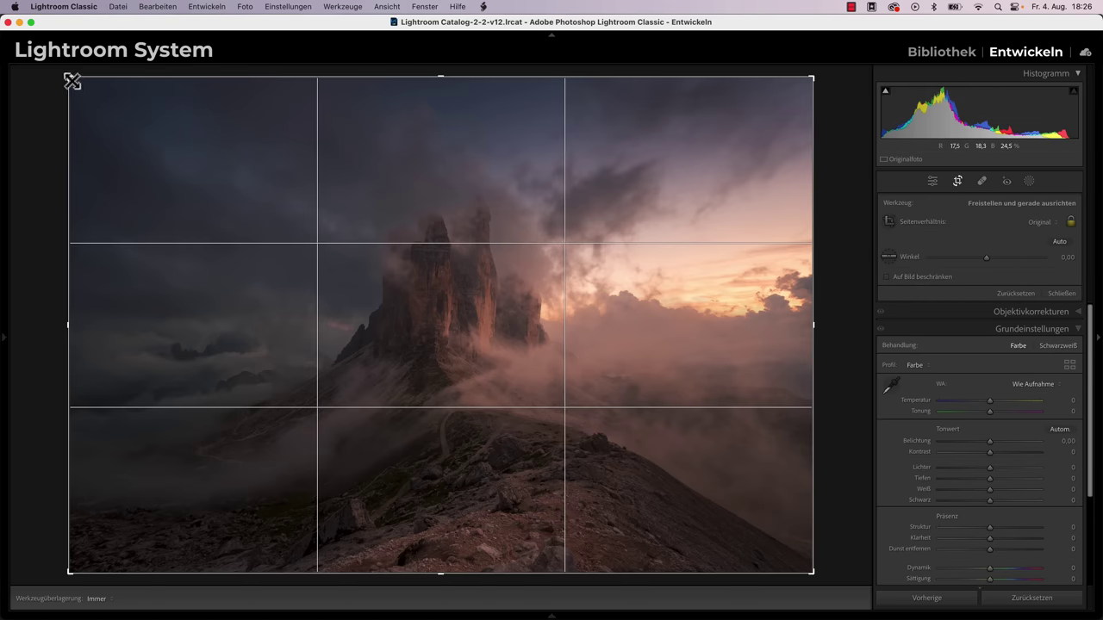
{"action": "left_click_drag", "start_coordinate": [71, 81], "coordinate": [73, 83]}
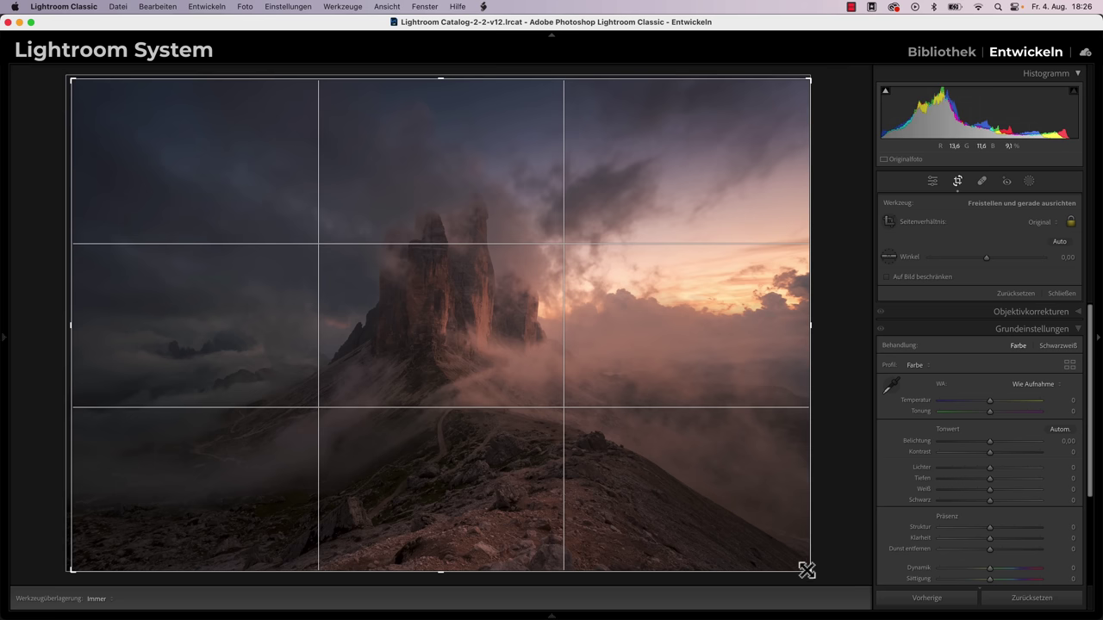
{"action": "left_click_drag", "start_coordinate": [809, 573], "coordinate": [806, 571]}
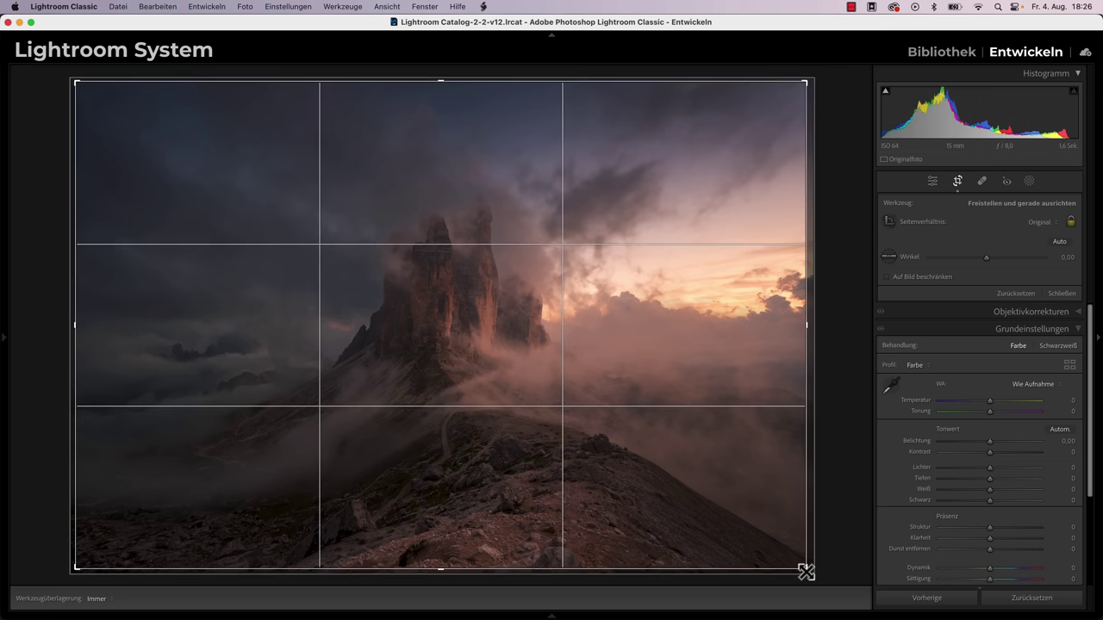
{"action": "left_click_drag", "start_coordinate": [804, 81], "coordinate": [798, 90]}
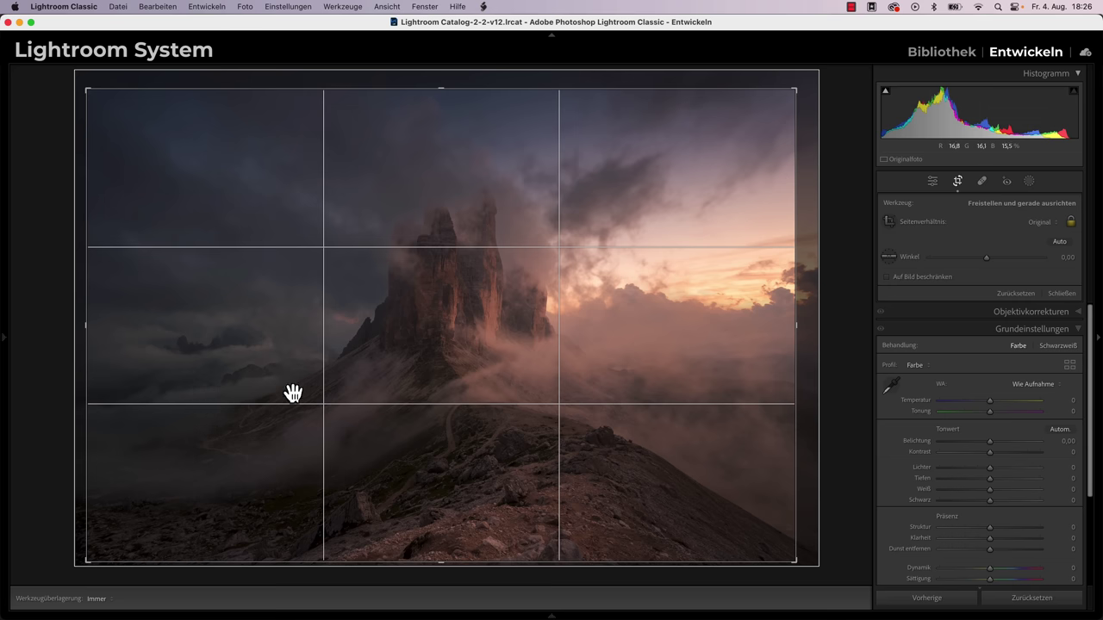
{"action": "key", "text": "r"}
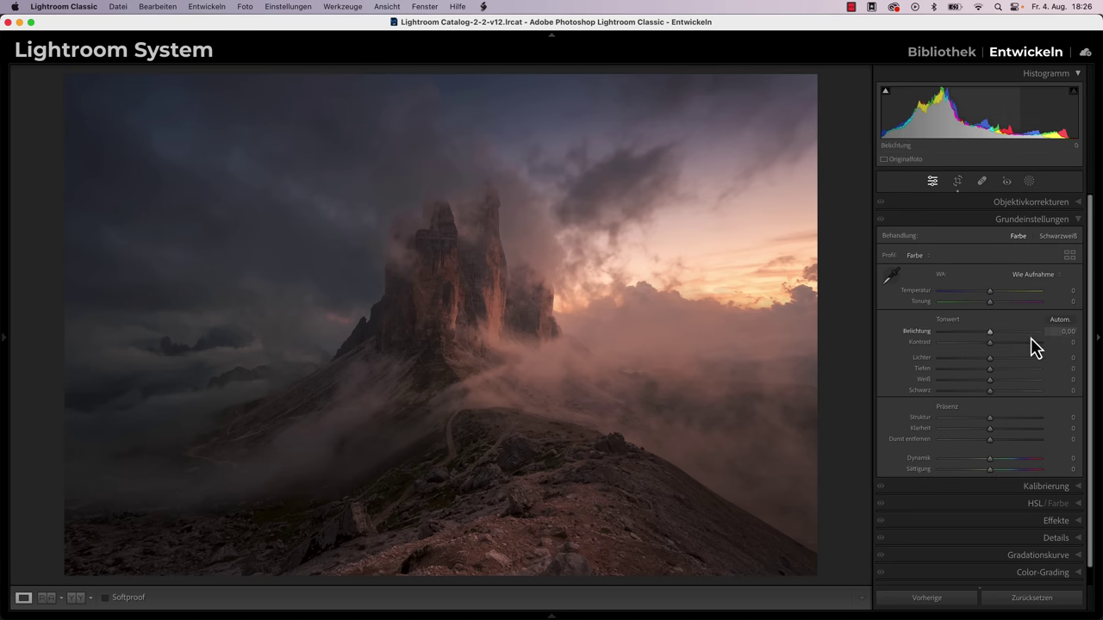
- Raise global contrast to +25 and add a luminance range mask on the darker tones
{"action": "left_click", "coordinate": [1004, 343]}
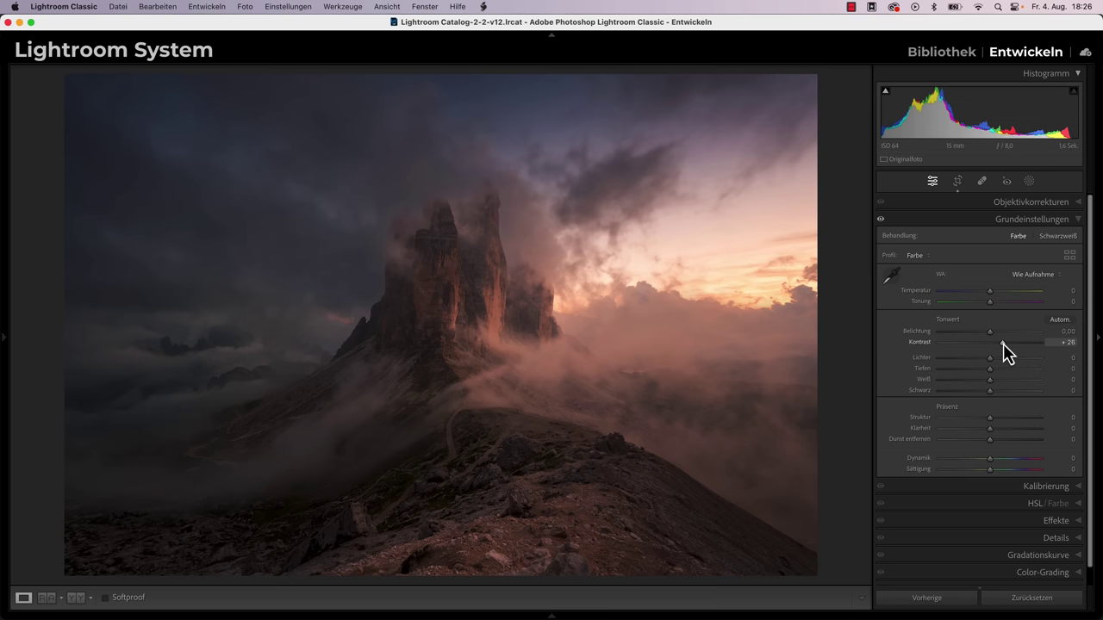
{"action": "left_click", "coordinate": [1028, 182]}
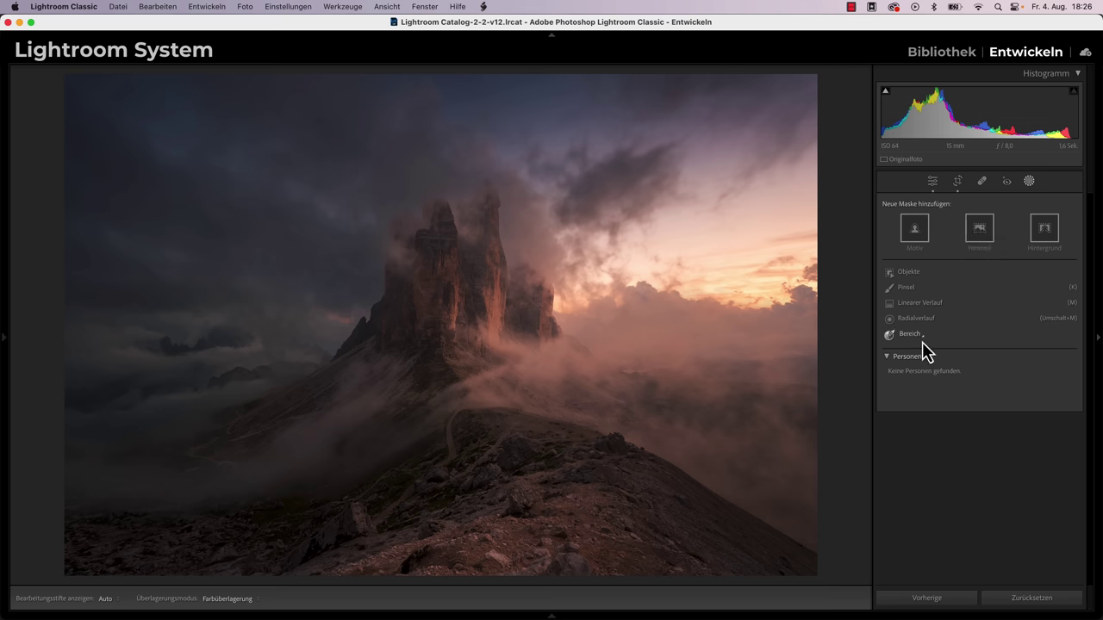
{"action": "left_click", "coordinate": [944, 376]}
{"action": "left_click_drag", "start_coordinate": [909, 228], "coordinate": [954, 221]}
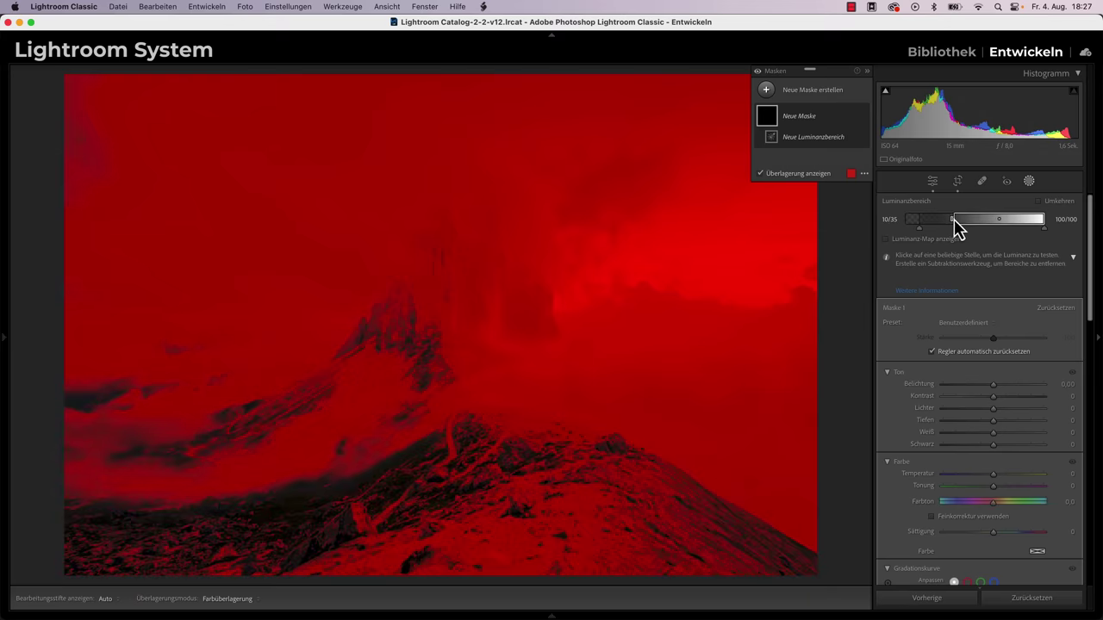
{"action": "mouse_move", "coordinate": [1046, 221]}
{"action": "left_mouse_down"}
{"action": "mouse_move", "coordinate": [997, 226]}
{"action": "mouse_move", "coordinate": [1051, 233]}
{"action": "left_mouse_up"}
{"action": "left_click_drag", "start_coordinate": [919, 232], "coordinate": [893, 239]}
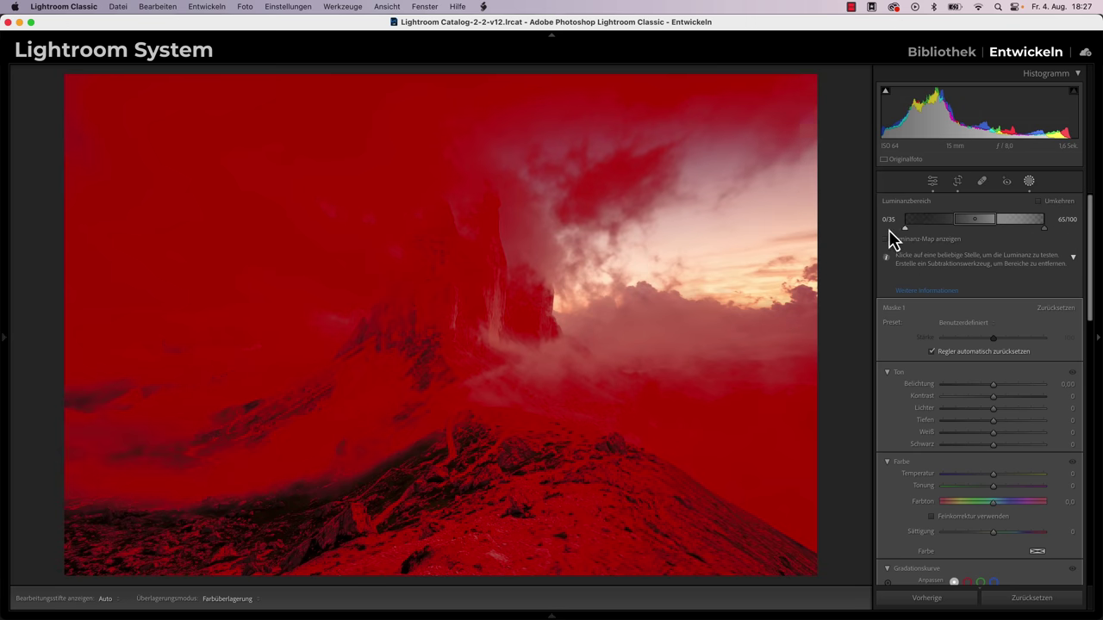
- Give the mask contrast +20, whites +30, exposure +0.20 and blacks −3
{"action": "left_click_drag", "start_coordinate": [994, 398], "coordinate": [1004, 398]}
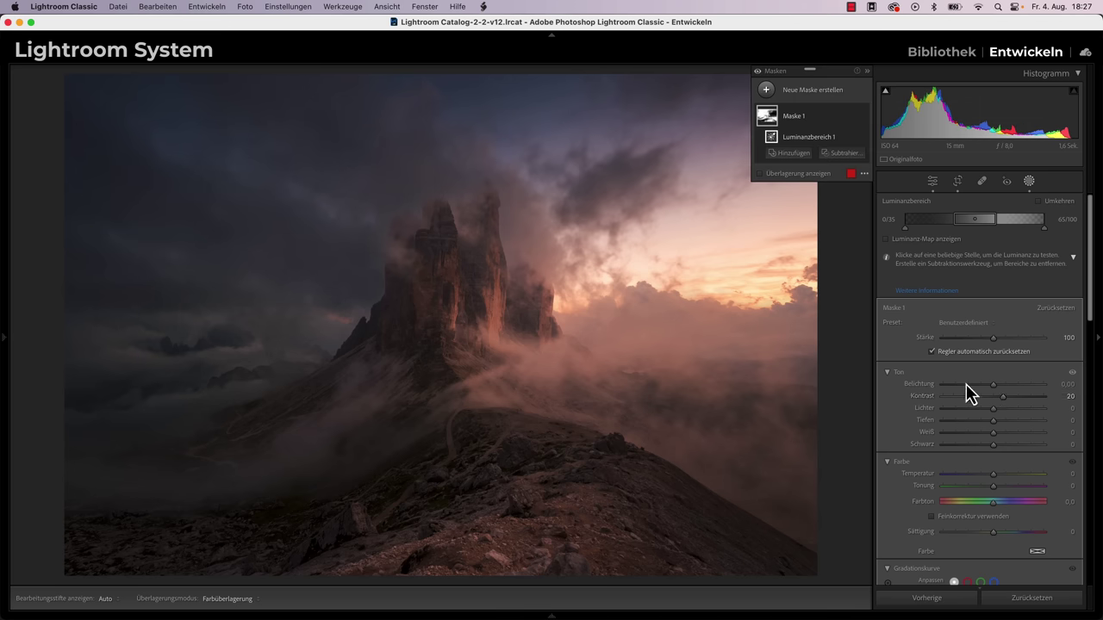
{"action": "left_click_drag", "start_coordinate": [993, 433], "coordinate": [1009, 433]}
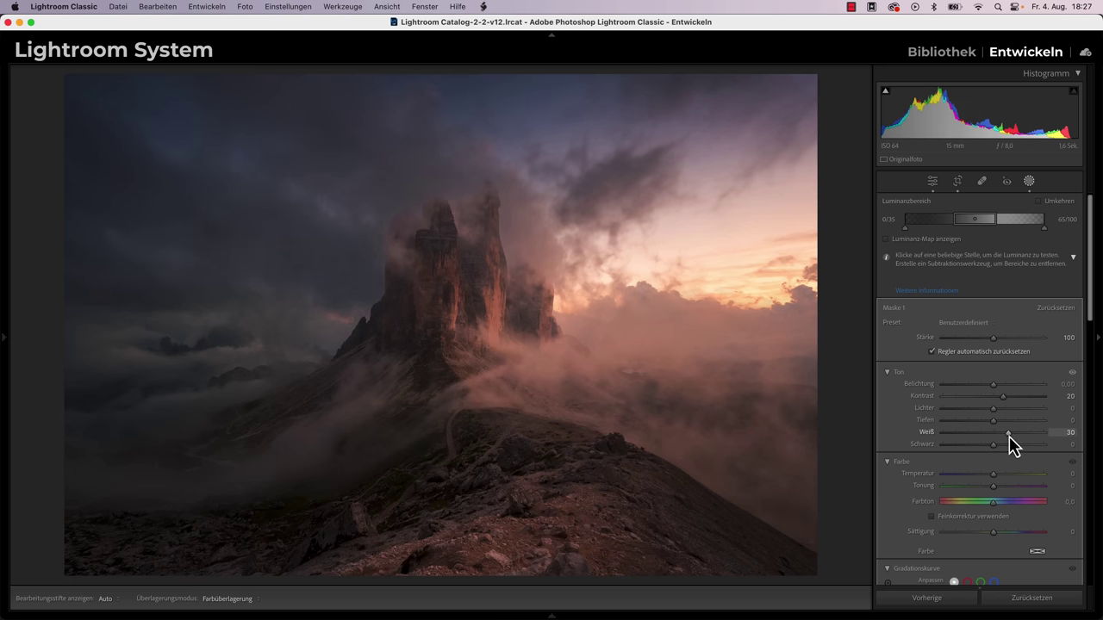
{"action": "mouse_move", "coordinate": [994, 384]}
{"action": "left_mouse_down"}
{"action": "mouse_move", "coordinate": [1000, 394]}
{"action": "mouse_move", "coordinate": [998, 385]}
{"action": "left_mouse_up"}
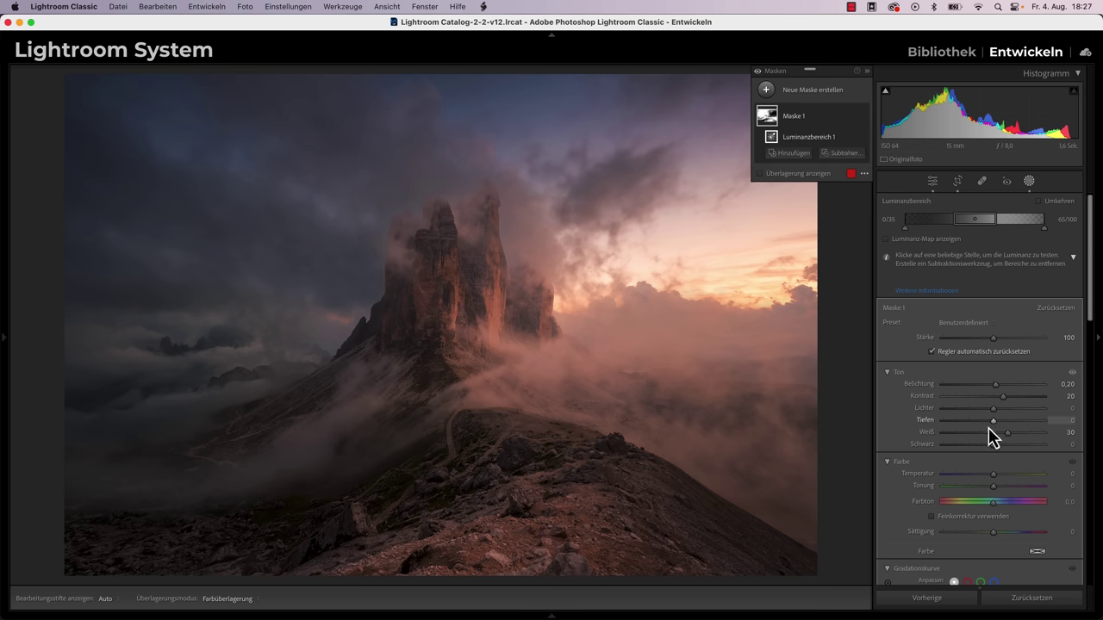
{"action": "left_click_drag", "start_coordinate": [993, 446], "coordinate": [991, 449]}
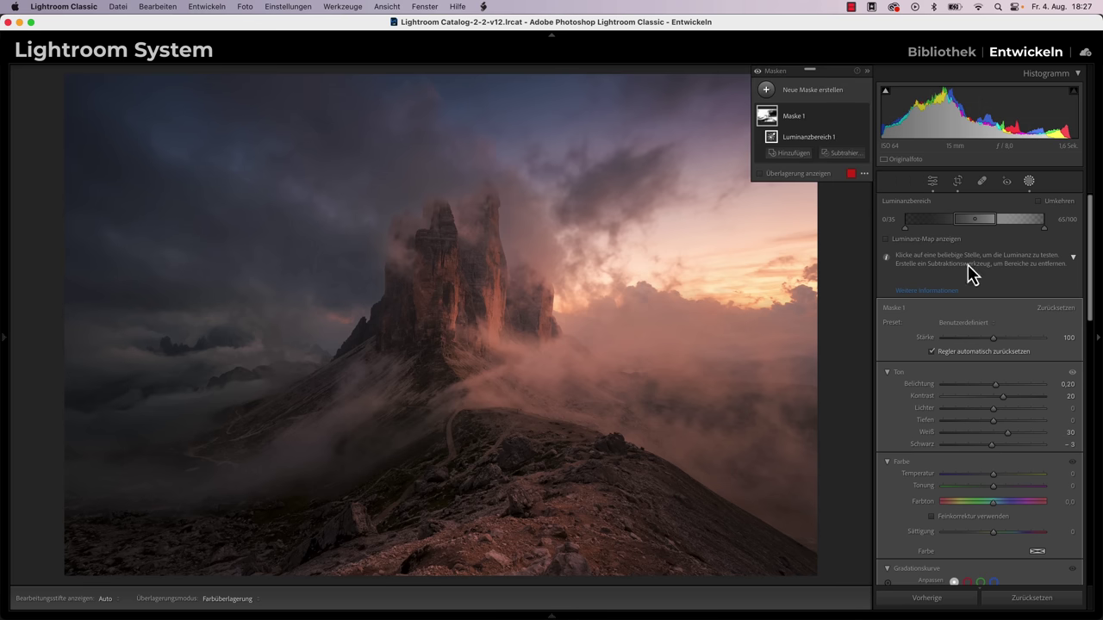
- Leave Masking and return to the basic settings panel with contrast at +25
{"action": "left_click", "coordinate": [932, 182]}
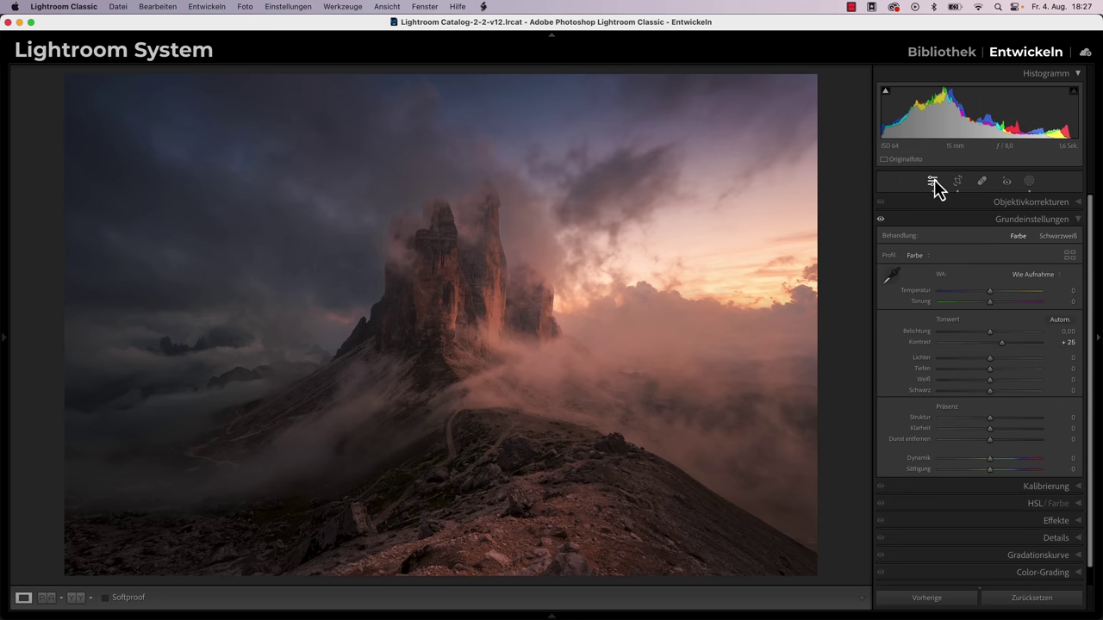